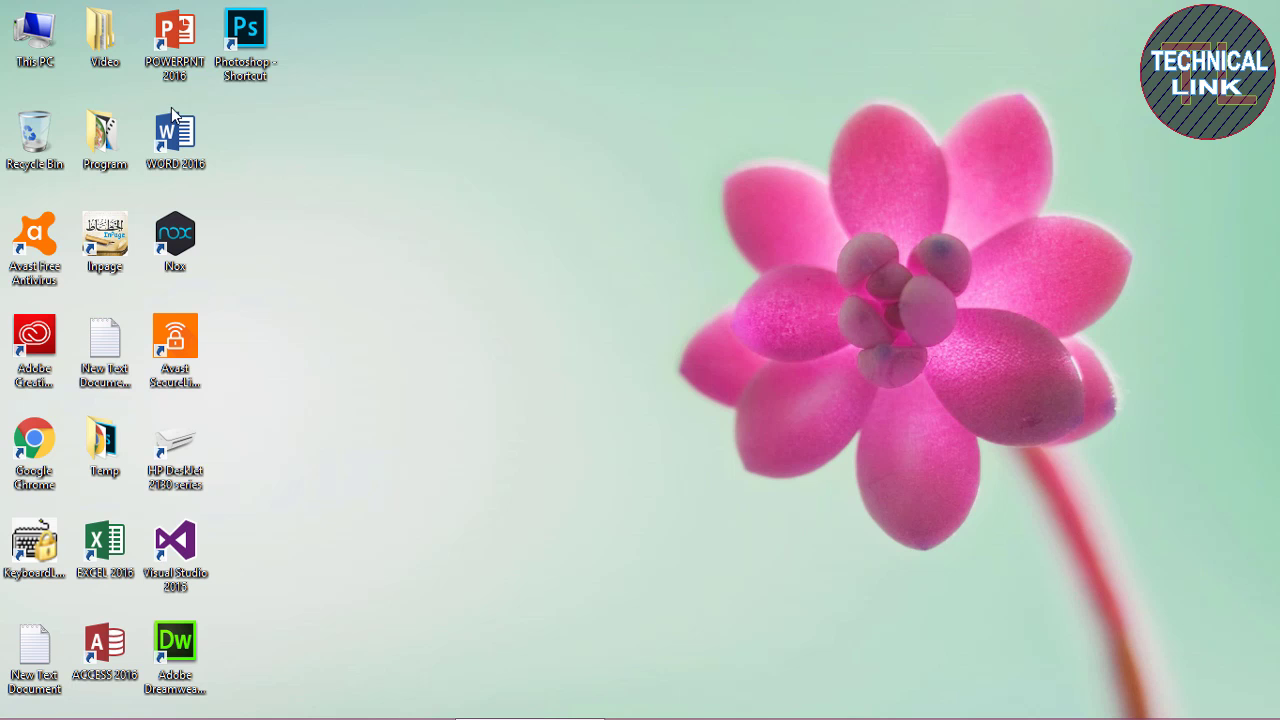
# Step: Right-click the Word 2016 desktop shortcut to show its options
pyautogui.rightClick(180, 148)
# Step: Launch Word 2016, start a blank document and set the paper size to A4
pyautogui.click(222, 156)
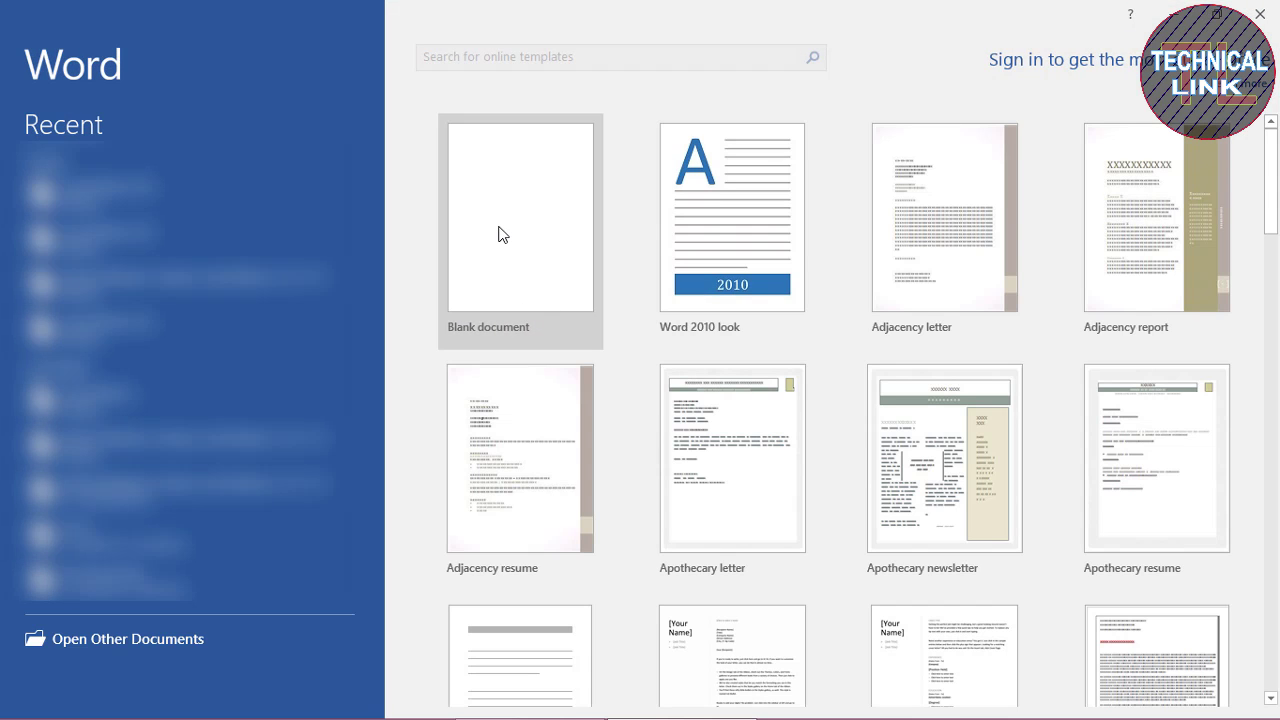
pyautogui.click(512, 248)
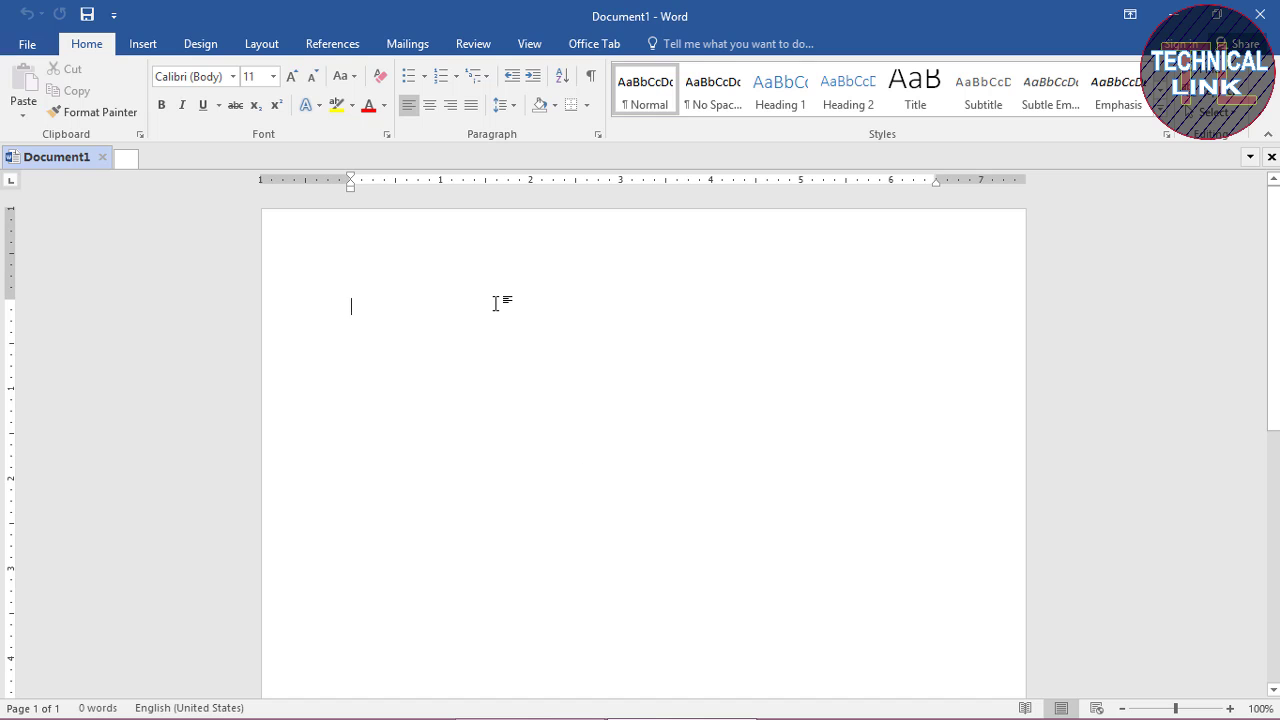
pyautogui.click(265, 45)
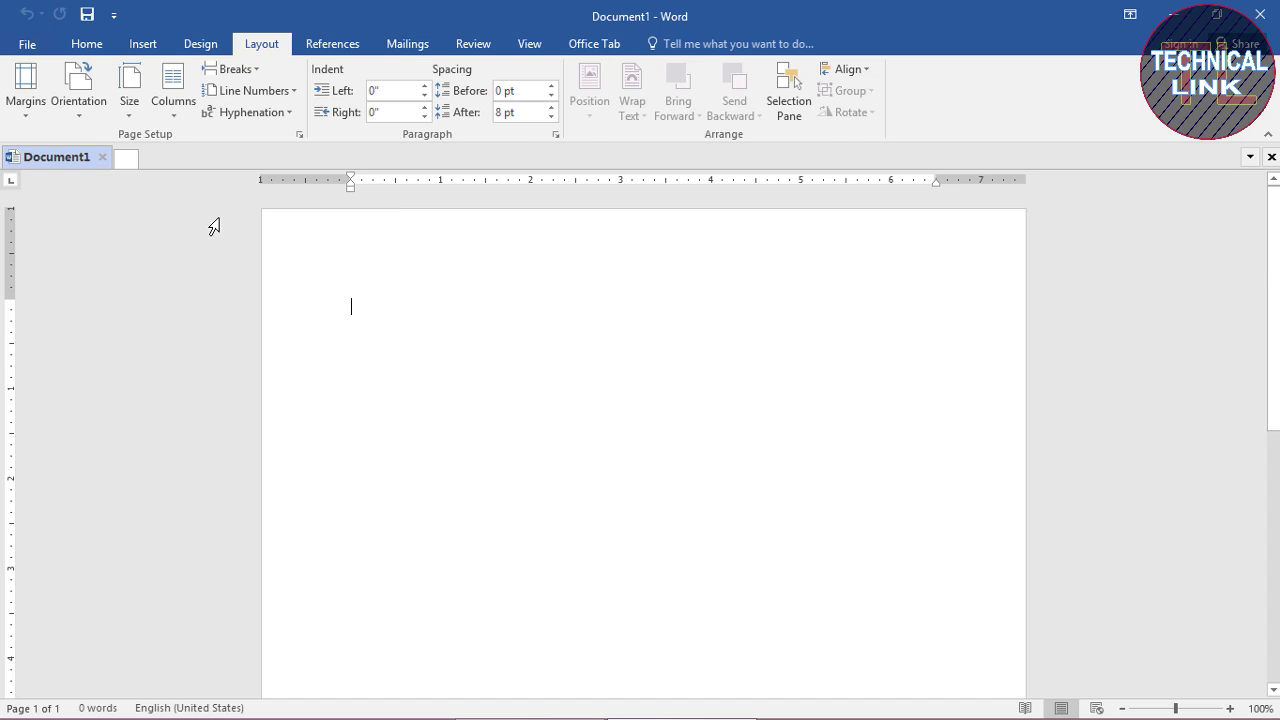
pyautogui.click(130, 118)
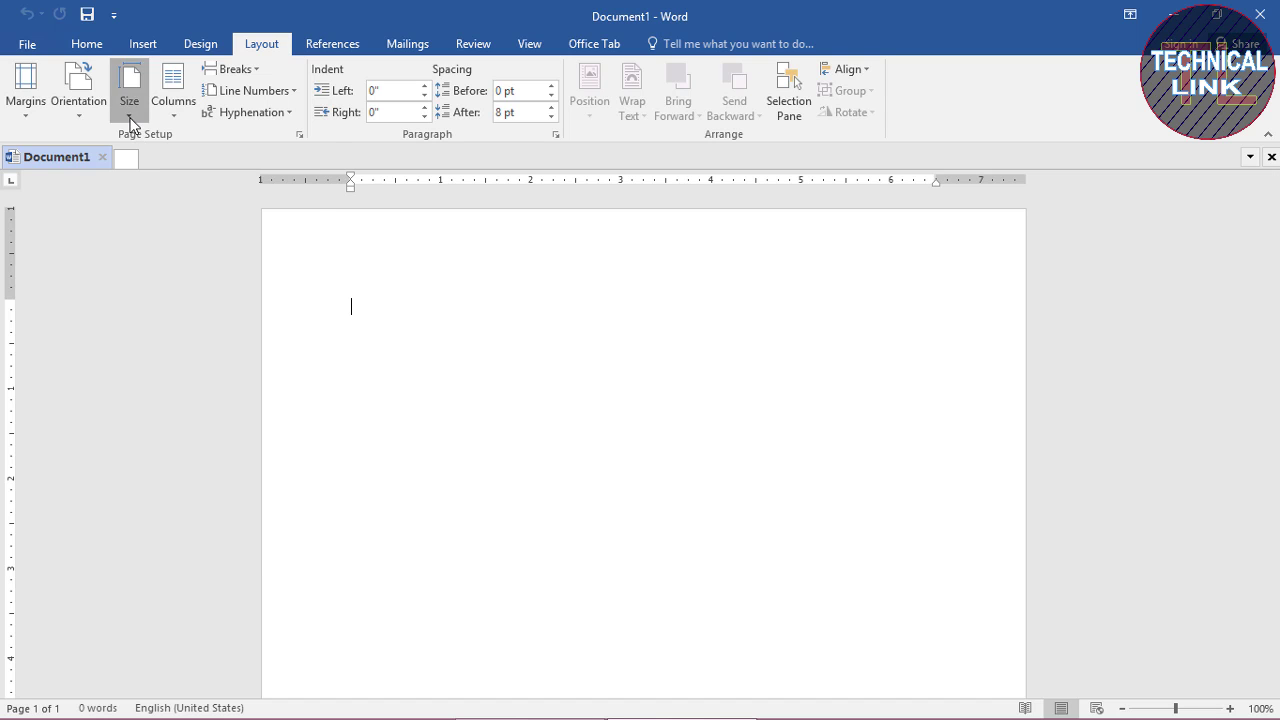
pyautogui.click(182, 318)
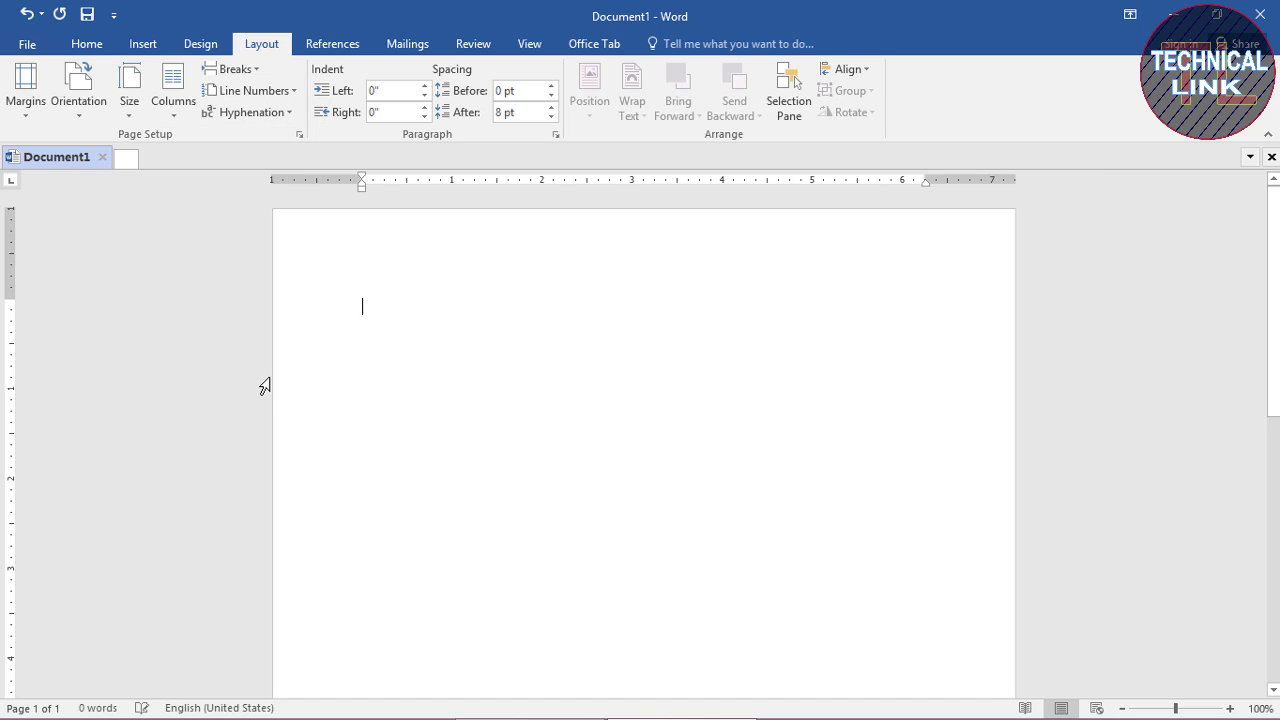
# Step: Make the page landscape and split it into two columns
pyautogui.click(78, 115)
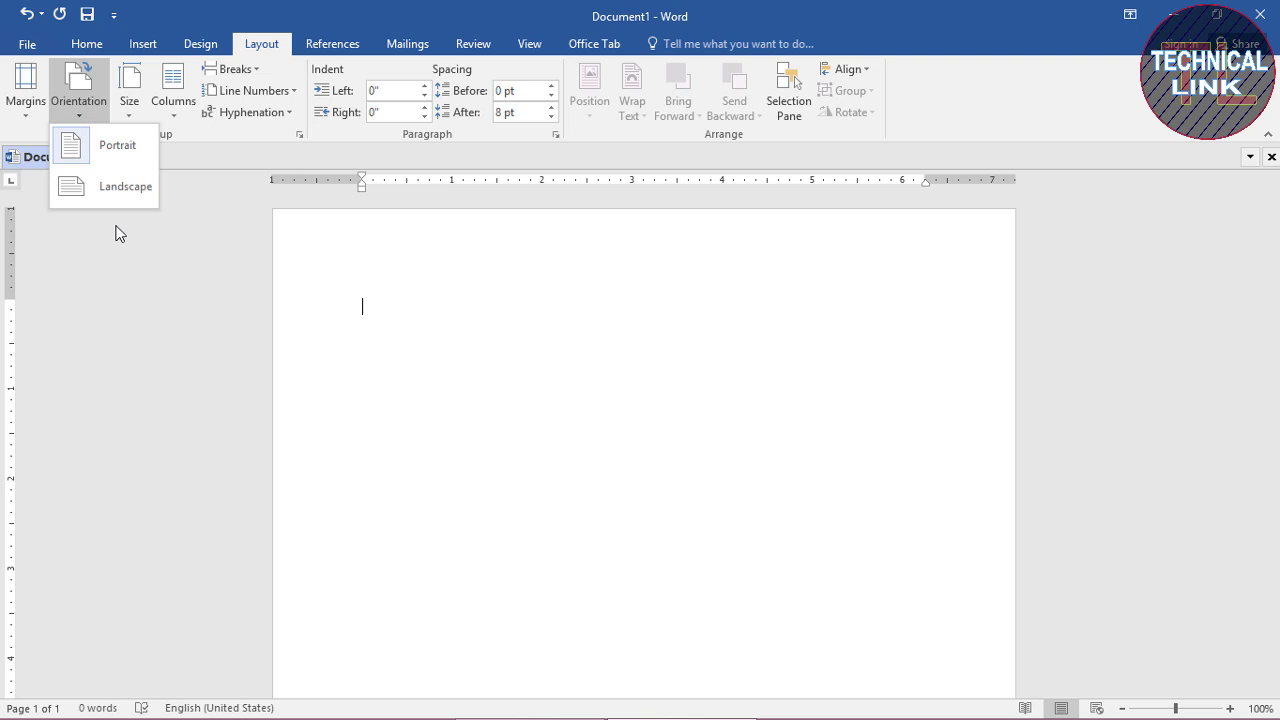
pyautogui.click(110, 194)
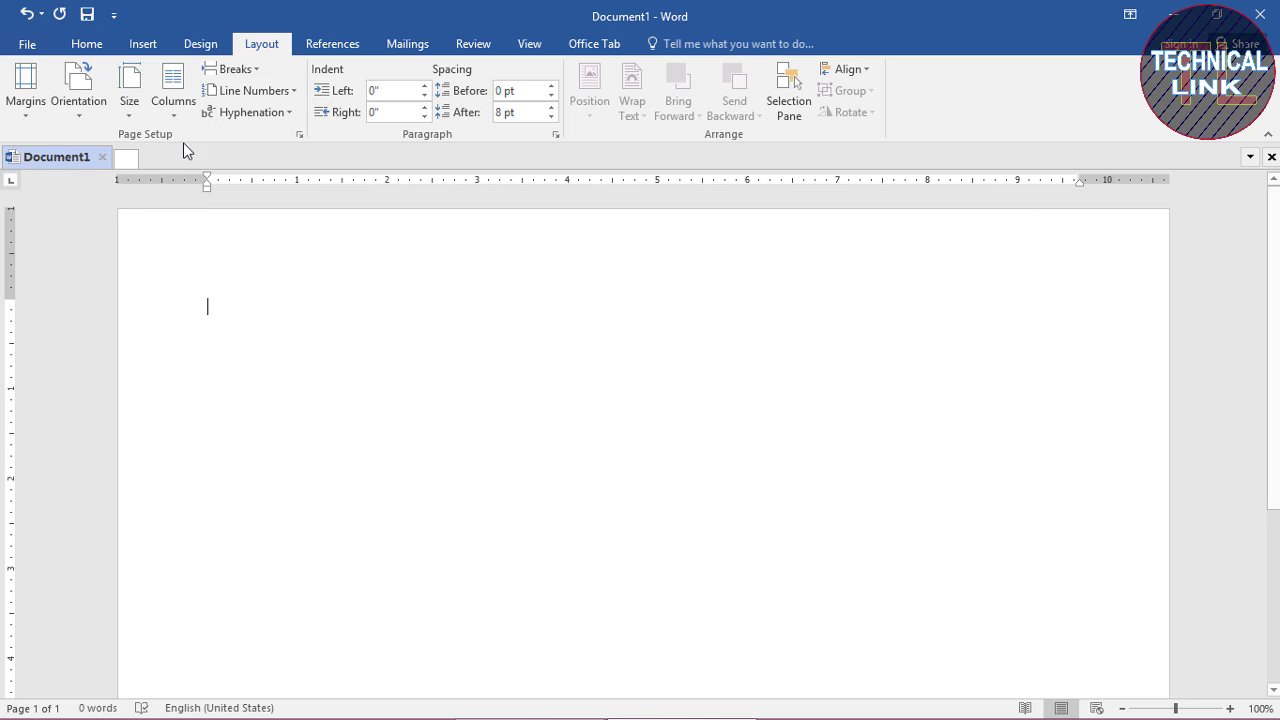
pyautogui.click(174, 118)
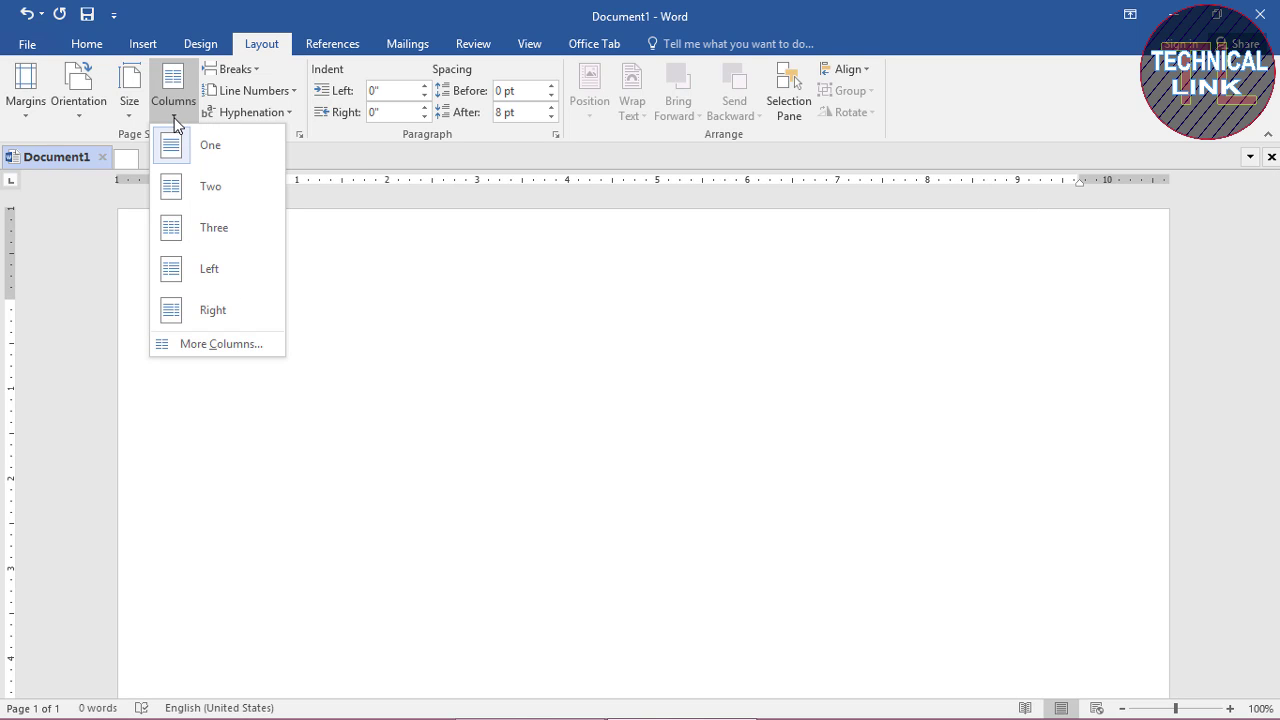
pyautogui.click(195, 196)
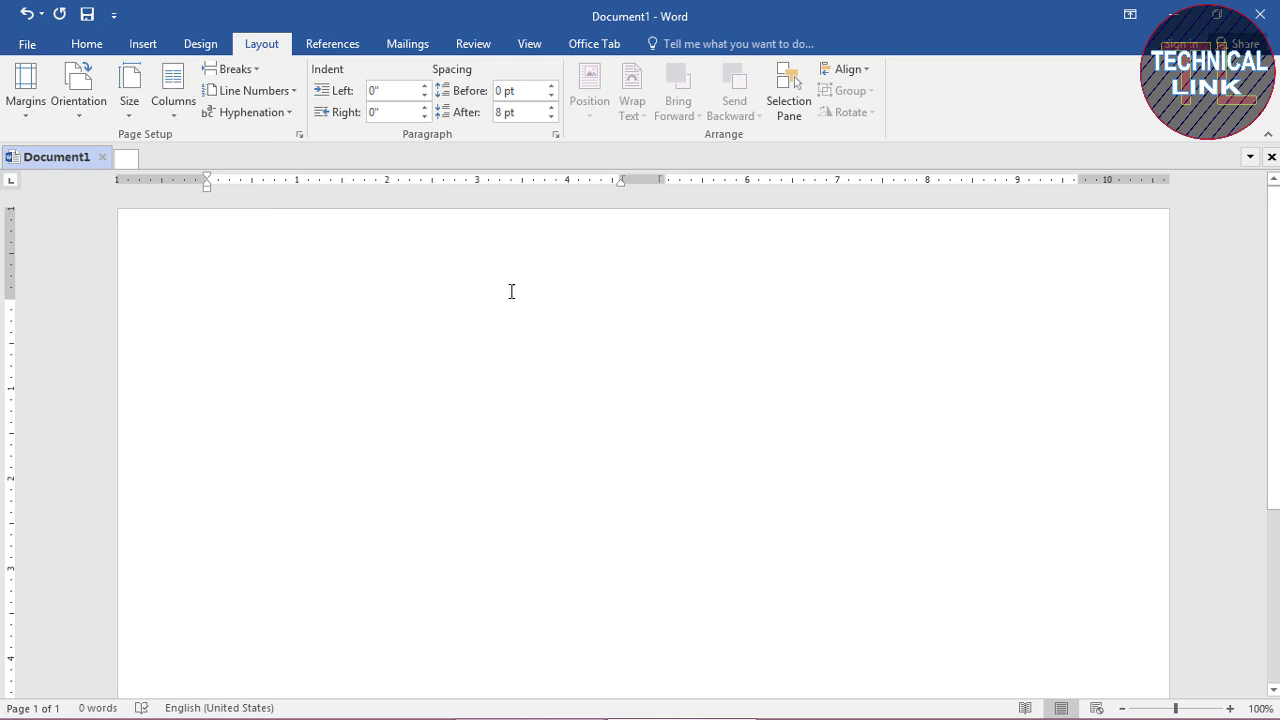
# Step: Set a custom bottom margin of 0.6 inches and apply it
pyautogui.click(24, 118)
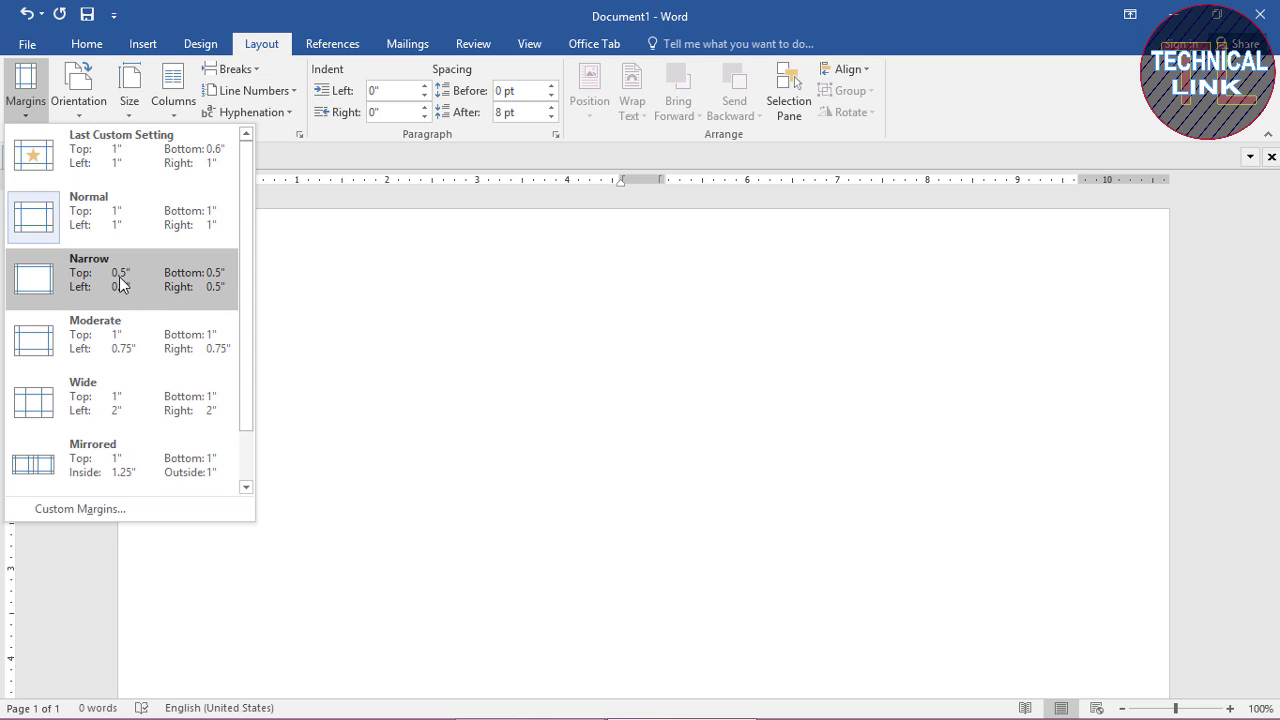
pyautogui.click(99, 513)
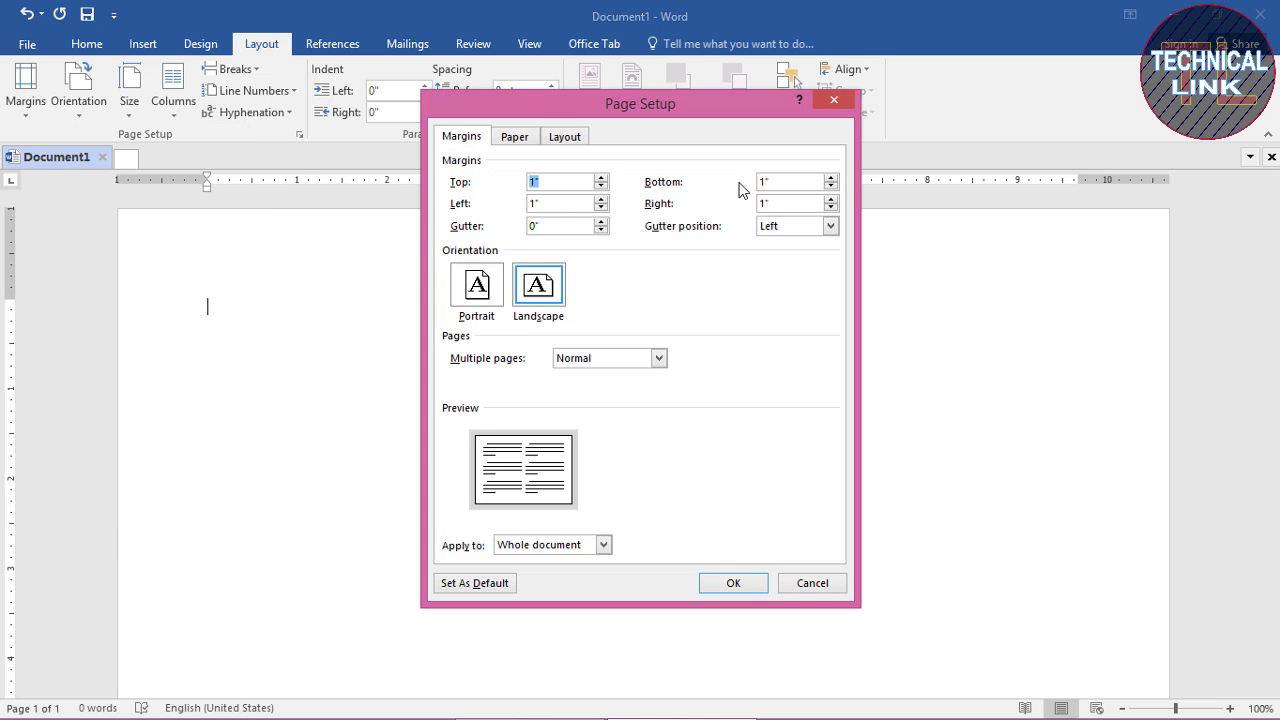
pyautogui.click(830, 186)
pyautogui.click(830, 186)
pyautogui.click(830, 186)
pyautogui.click(830, 186)
pyautogui.click(732, 586)
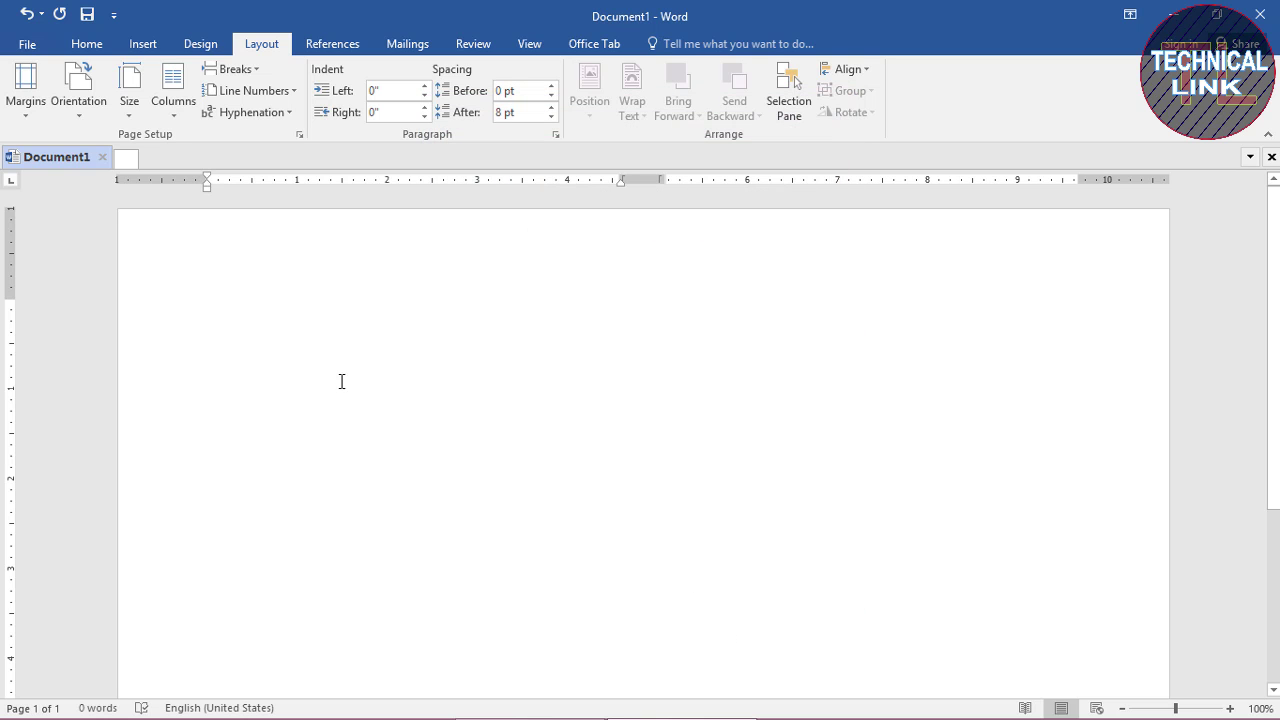
# Step: Set the font size to 14 and type 'Safina Crockery Store' as the first line
pyautogui.click(87, 44)
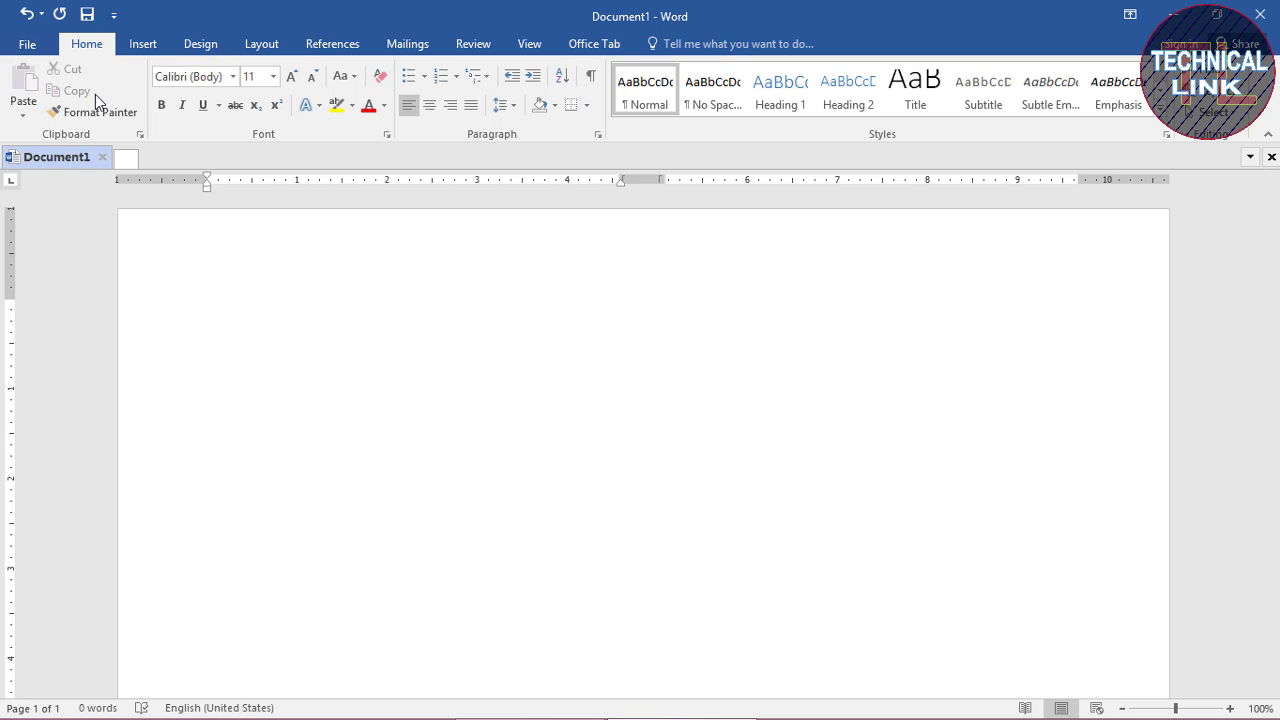
pyautogui.click(273, 77)
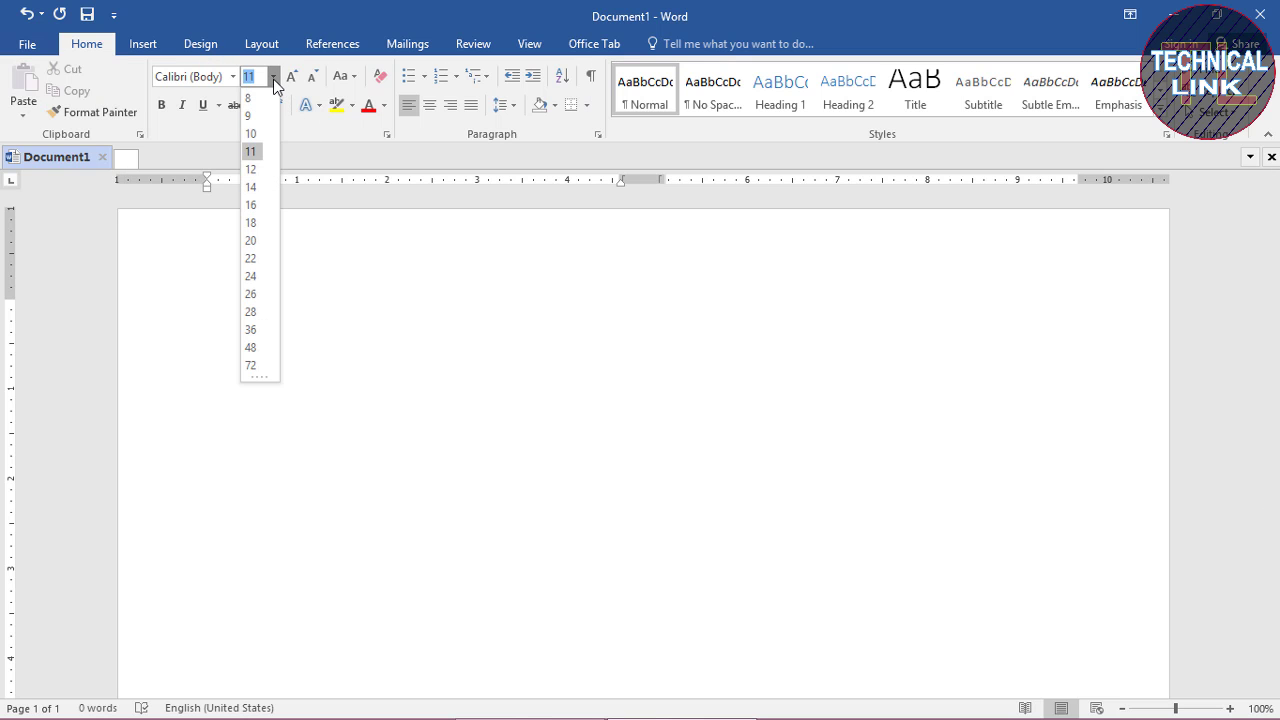
pyautogui.click(253, 187)
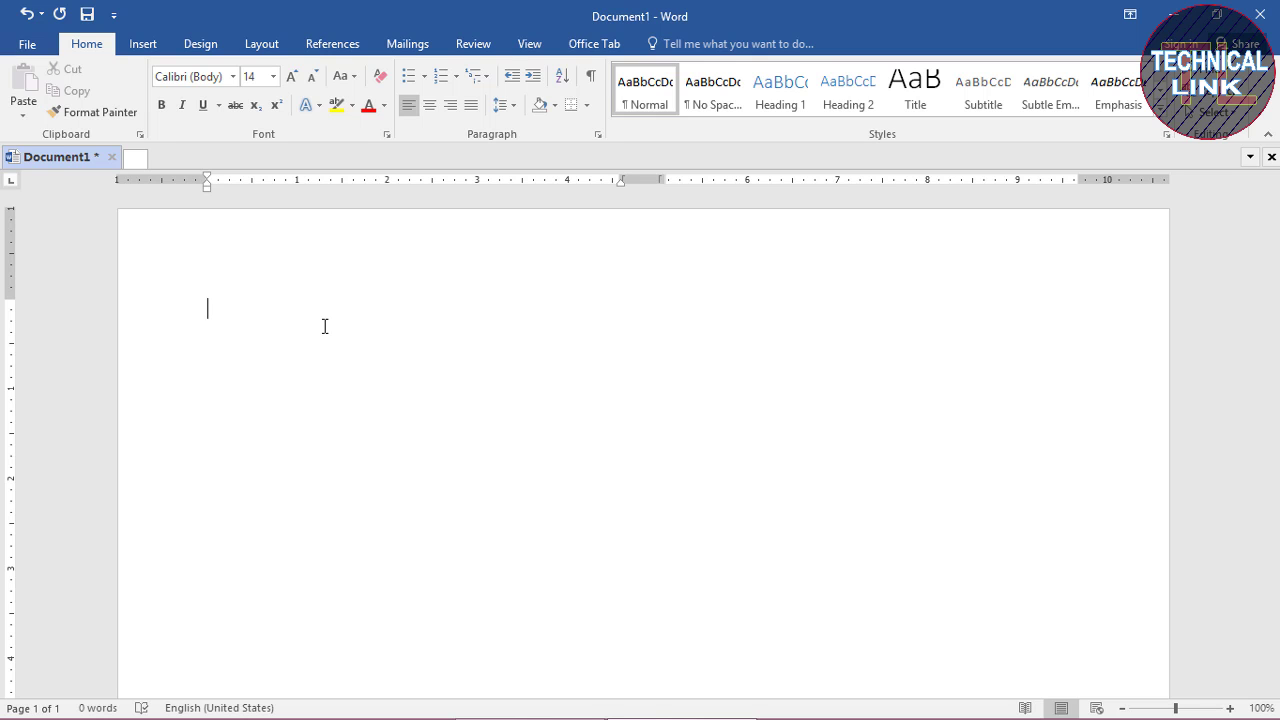
pyautogui.write('Sa')
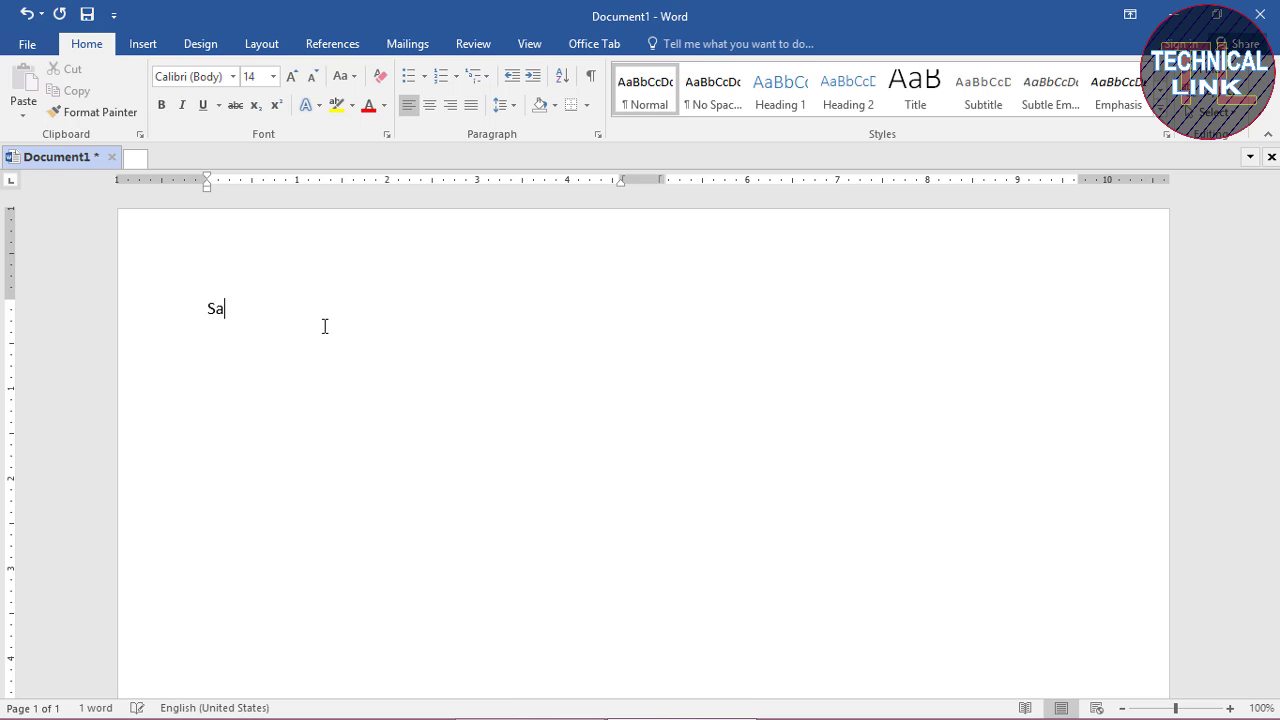
pyautogui.write('fina ')
pyautogui.write('Crockery ')
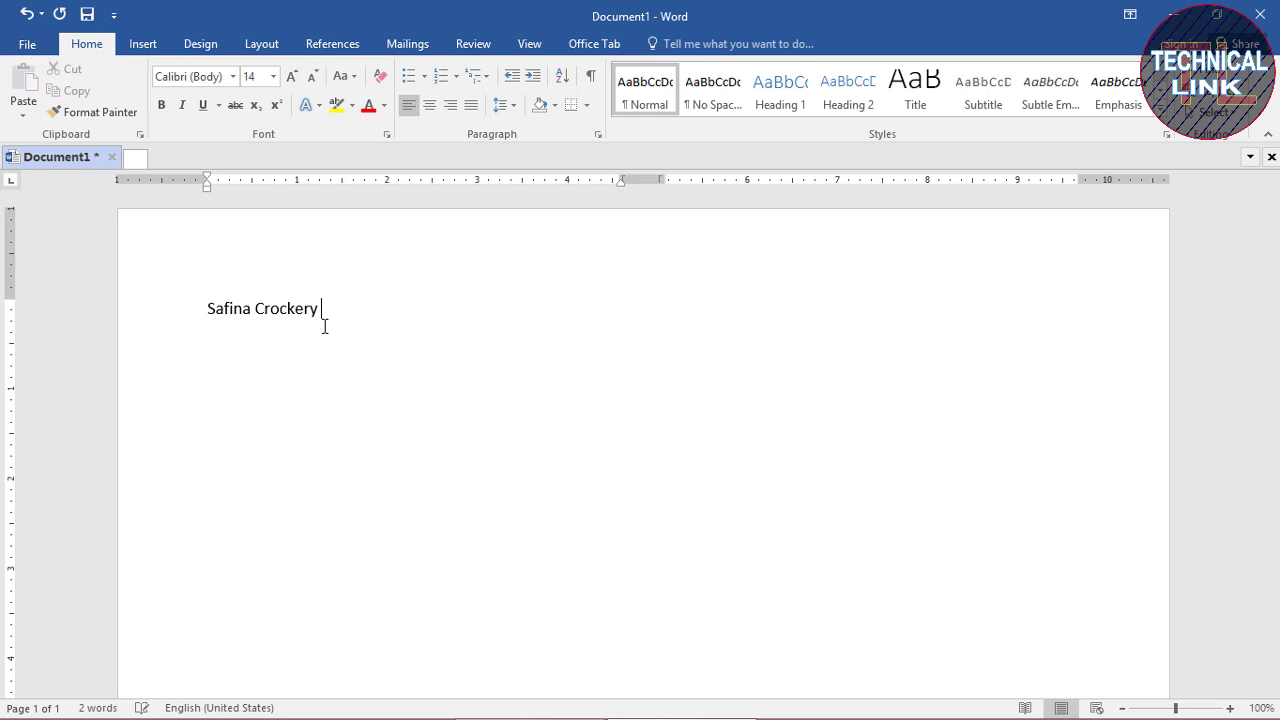
pyautogui.write('Store')
pyautogui.press('Return')
# Step: Type 'Main Bazar, Veta Chorangi' and 'Proprietor:' on the next two lines
pyautogui.write('M')
pyautogui.write('aina')
pyautogui.press('BackSpace')
pyautogui.write('Bazar')
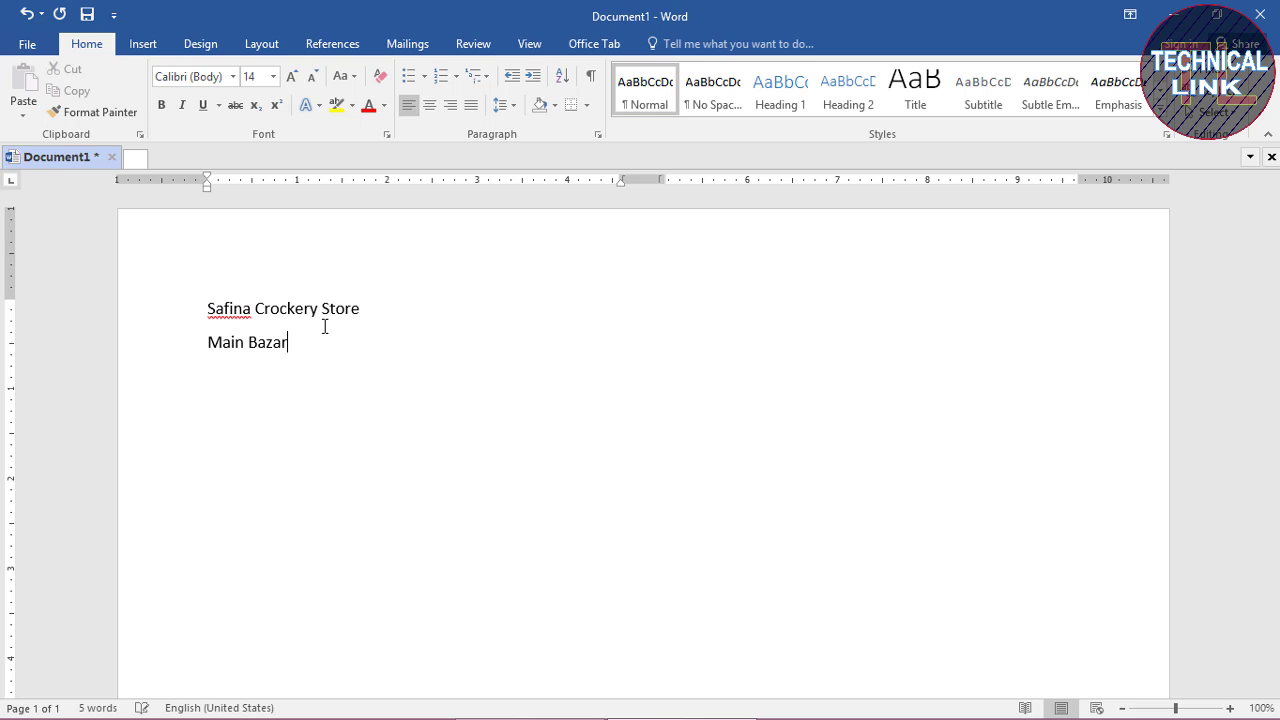
pyautogui.write(', v')
pyautogui.press('BackSpace')
pyautogui.write('Veta C')
pyautogui.write('hora')
pyautogui.write('ngi')
pyautogui.press('Return')
pyautogui.write('Pro')
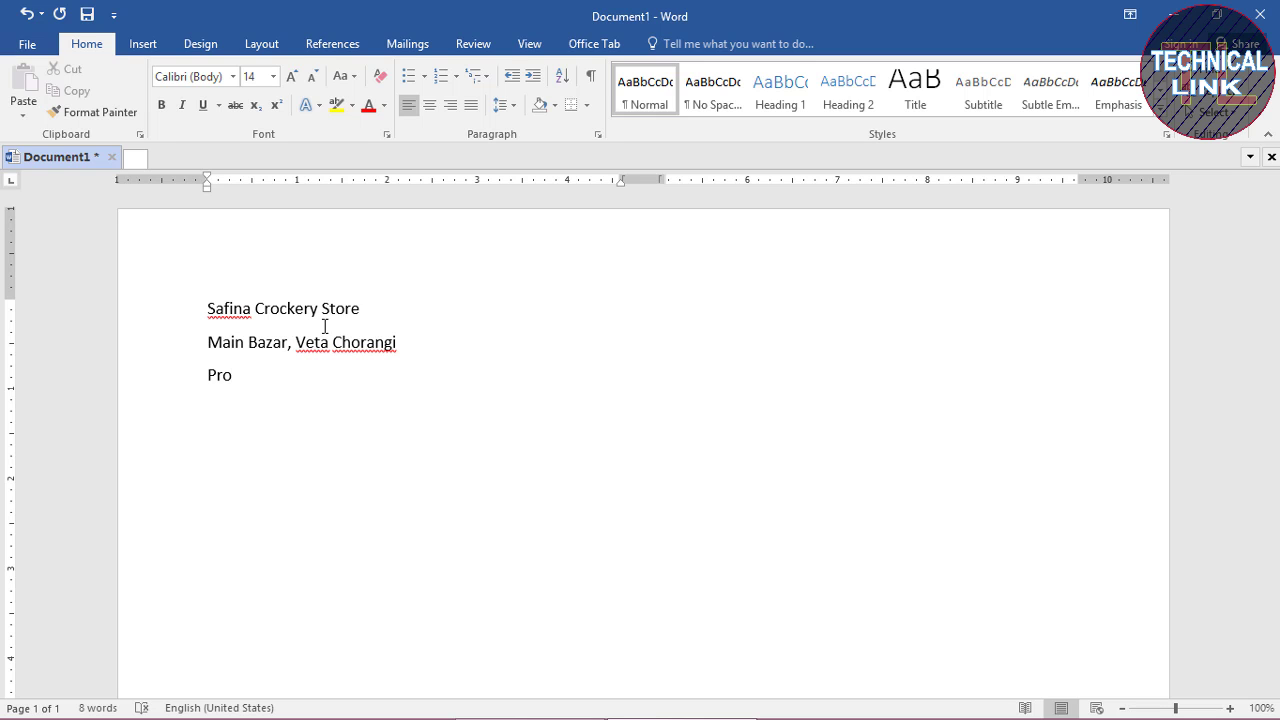
pyautogui.write('prietro')
pyautogui.press('BackSpace')
pyautogui.press('BackSpace')
pyautogui.write('or')
pyautogui.write(':')
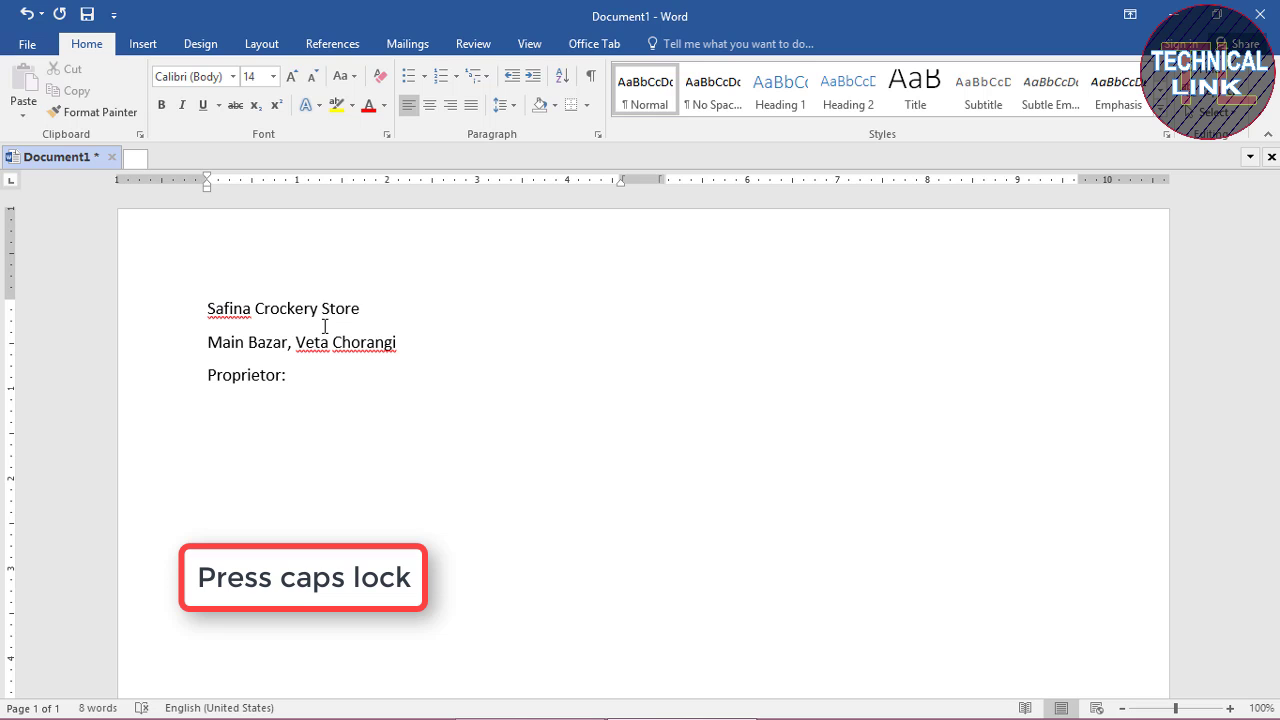
# Step: Fill in the proprietor's name and start a 'No. ____' blank line beneath it
pyautogui.click(311, 379)
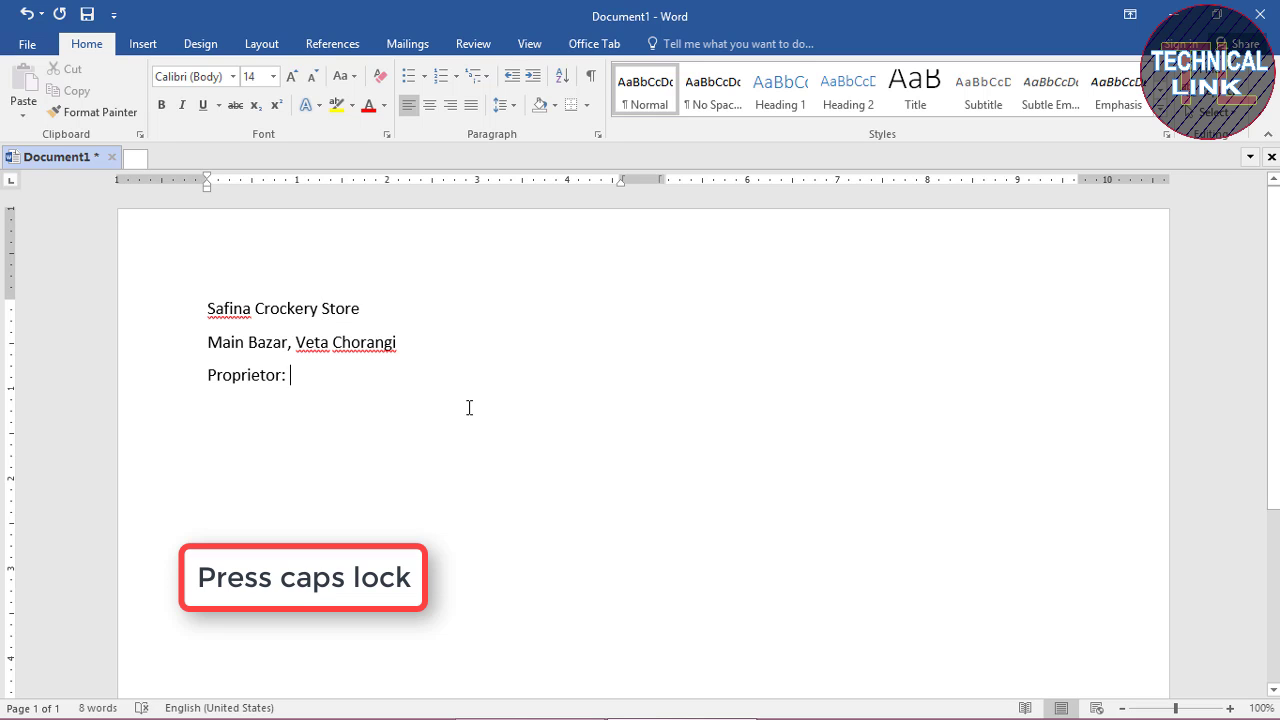
pyautogui.write('NA')
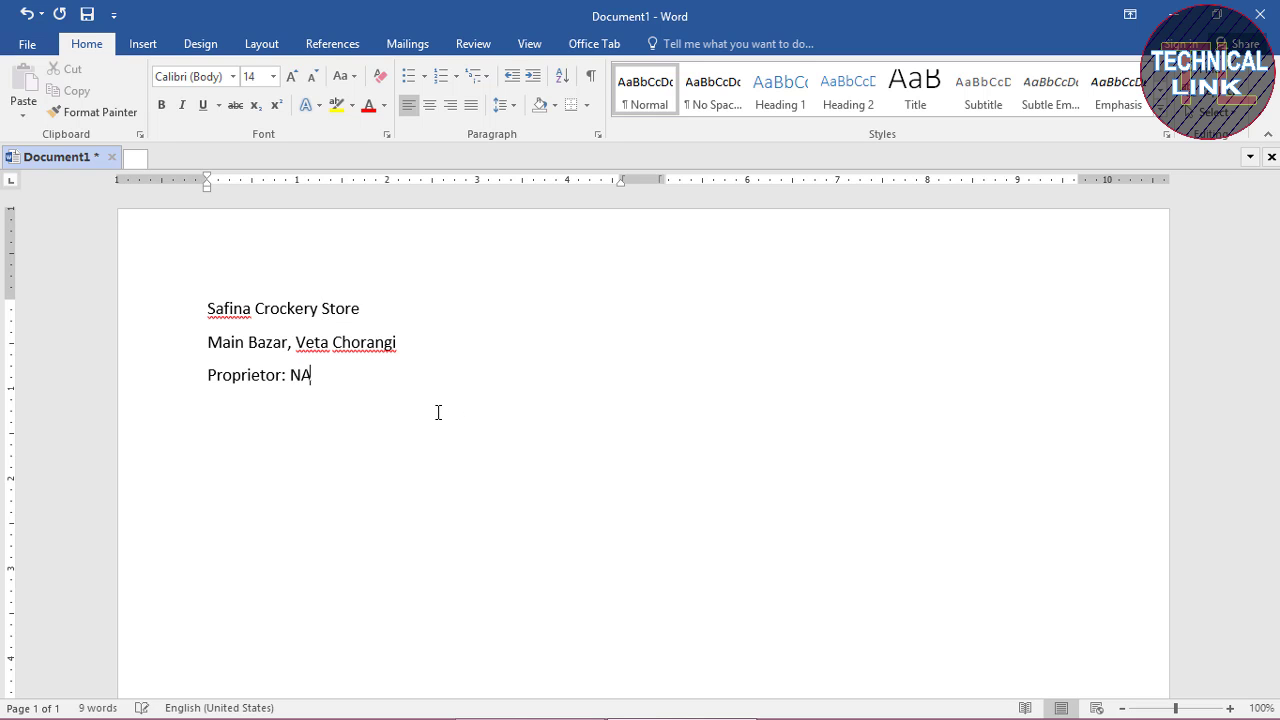
pyautogui.write('ZEER ')
pyautogui.write('AH')
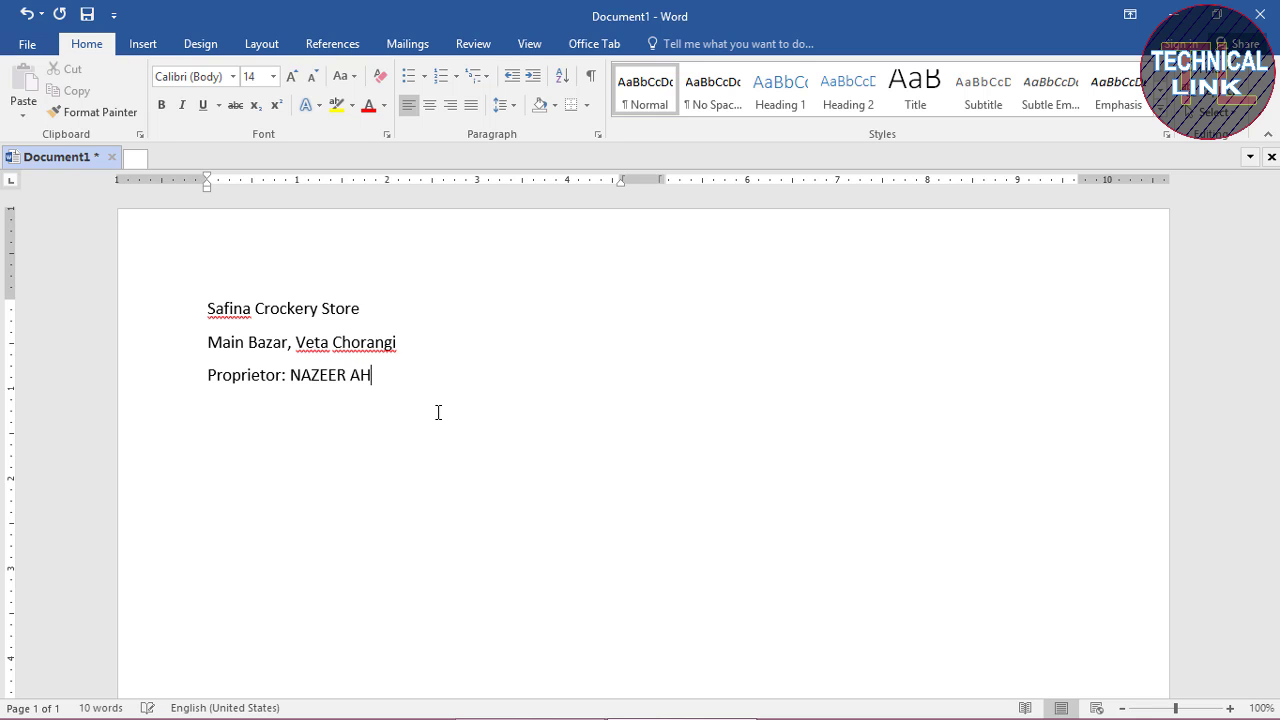
pyautogui.write('MED')
pyautogui.press('Return')
pyautogui.write('N')
pyautogui.press('BackSpace')
pyautogui.write('No')
pyautogui.press('BackSpace')
pyautogui.write('o.')
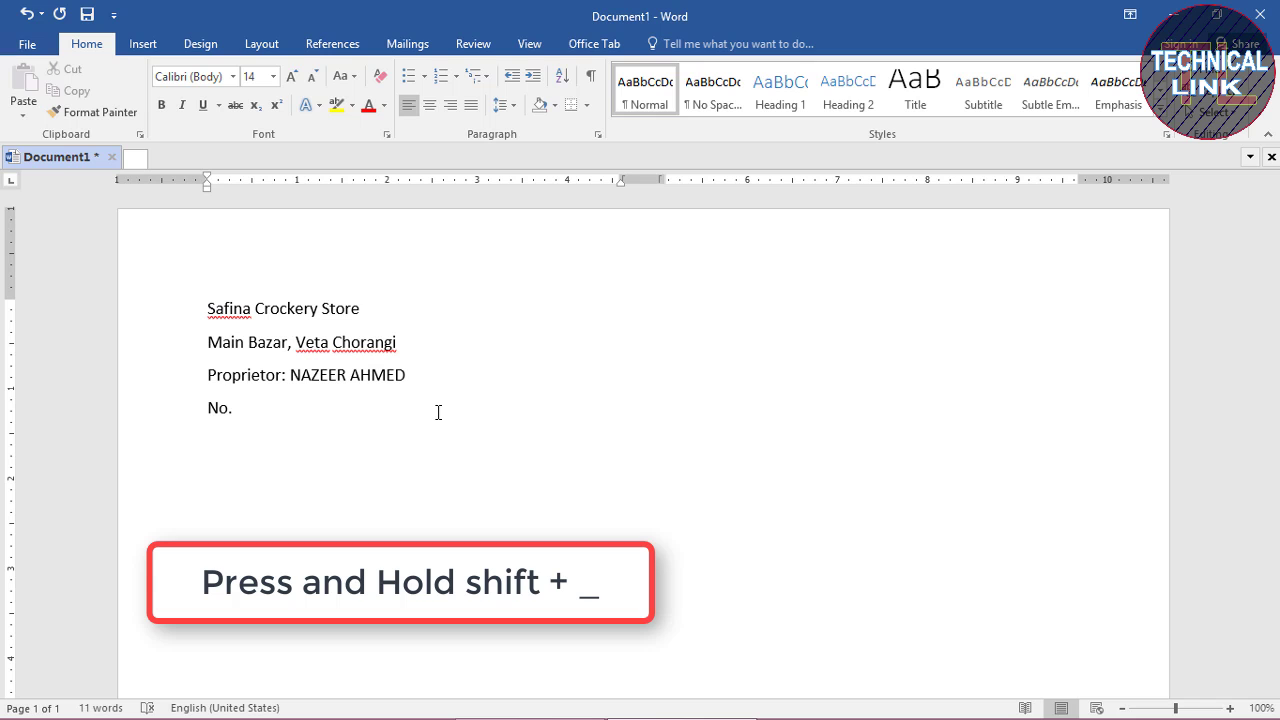
pyautogui.write(' _____')
pyautogui.write('___')
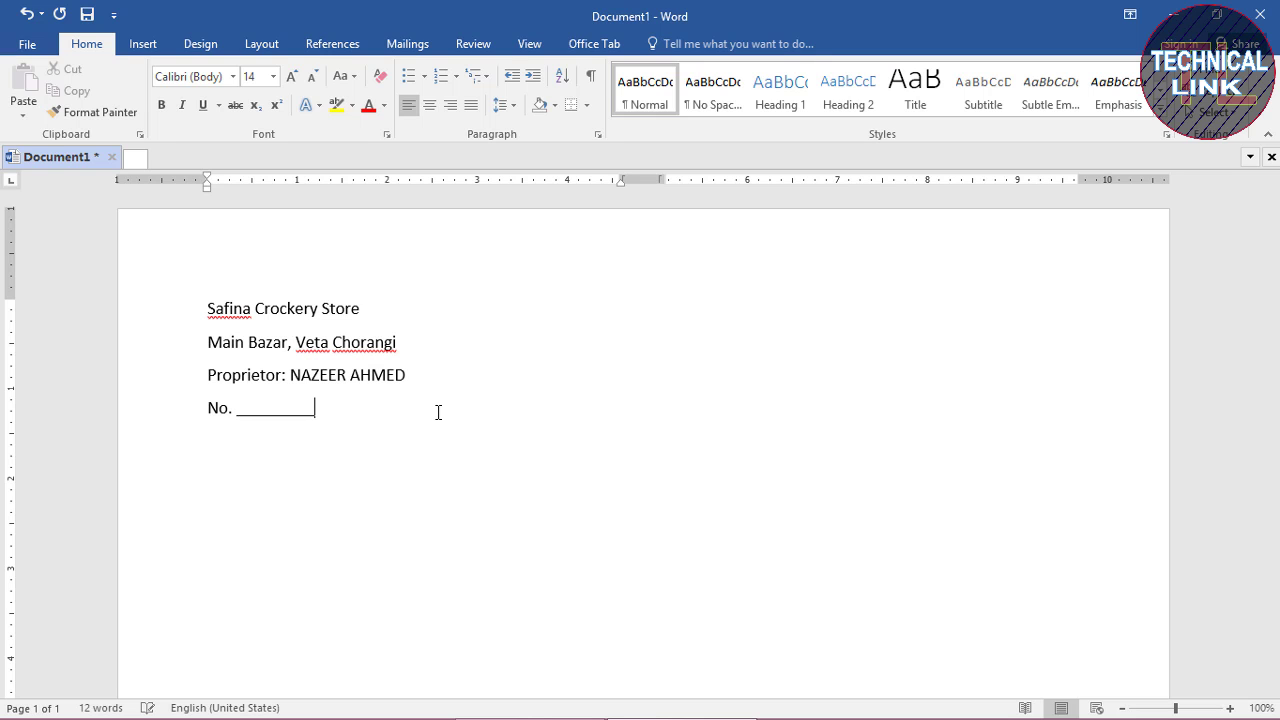
pyautogui.write('____')
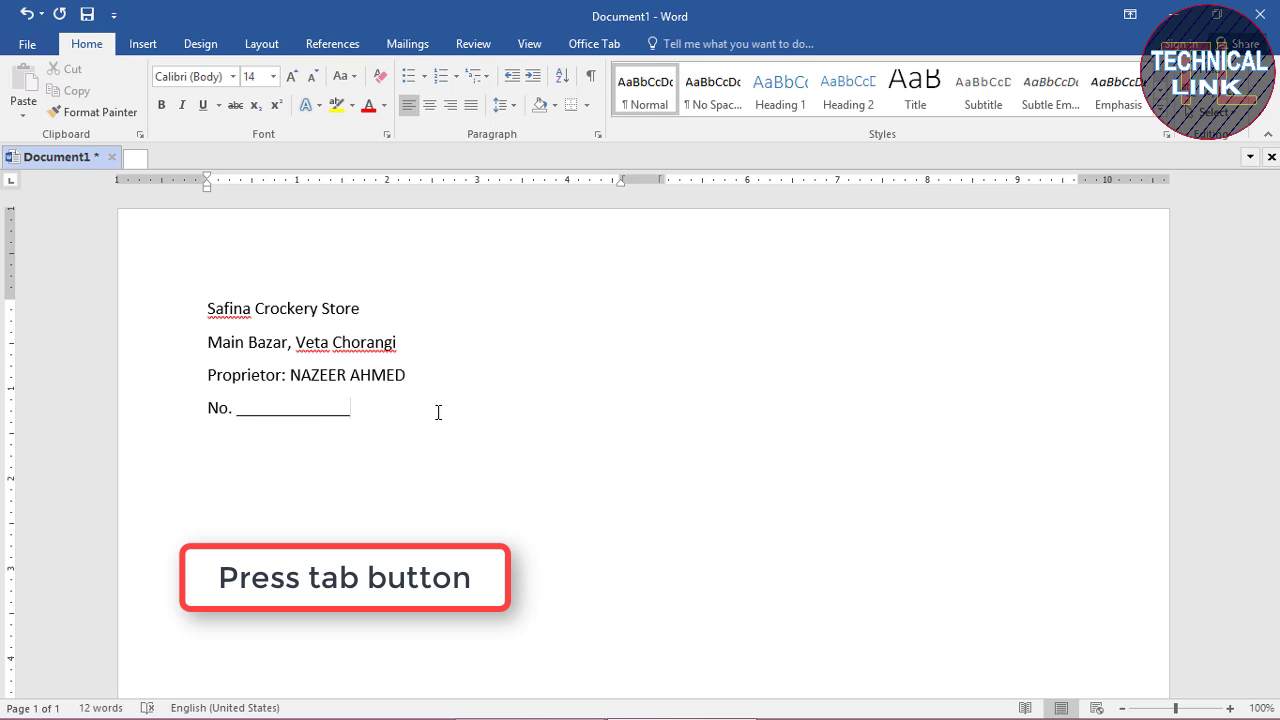
# Step: Add a 'Date: ____' blank beside No. and a long 'M/s. ____' line below
pyautogui.press('Tab')
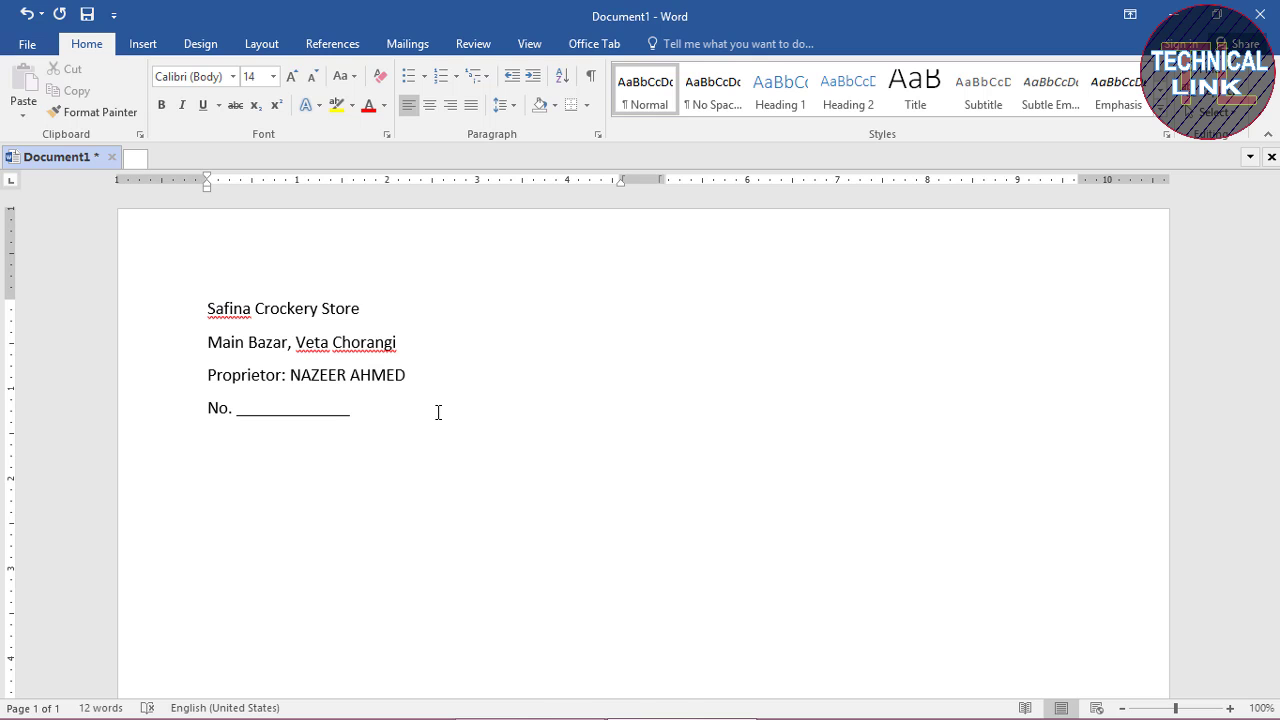
pyautogui.write('Date: ')
pyautogui.write('_')
pyautogui.write('_______')
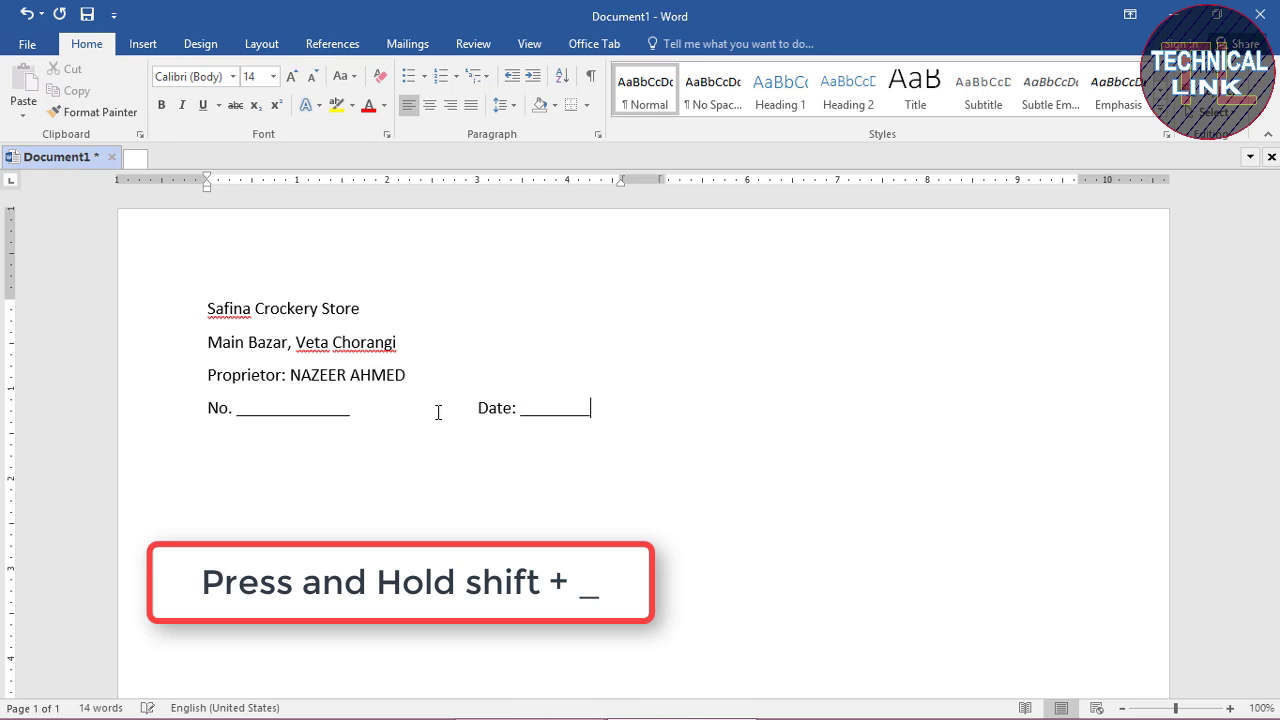
pyautogui.write('_______')
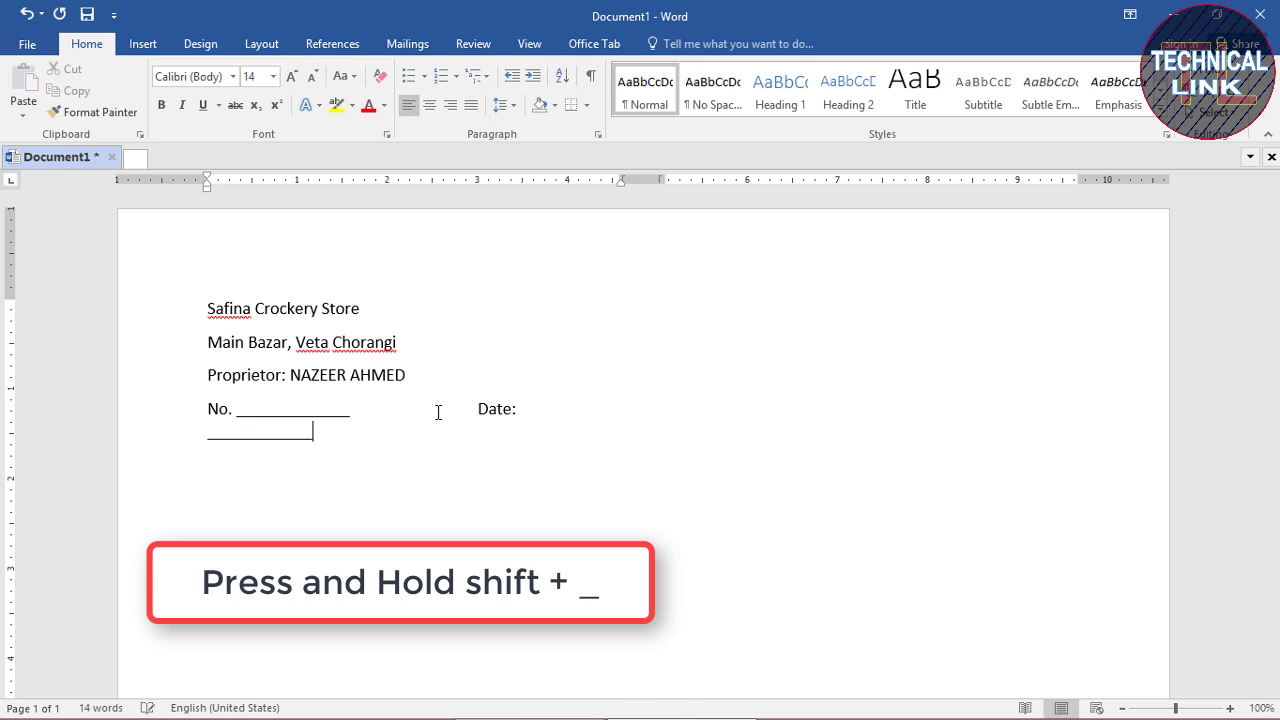
pyautogui.press('BackSpace')
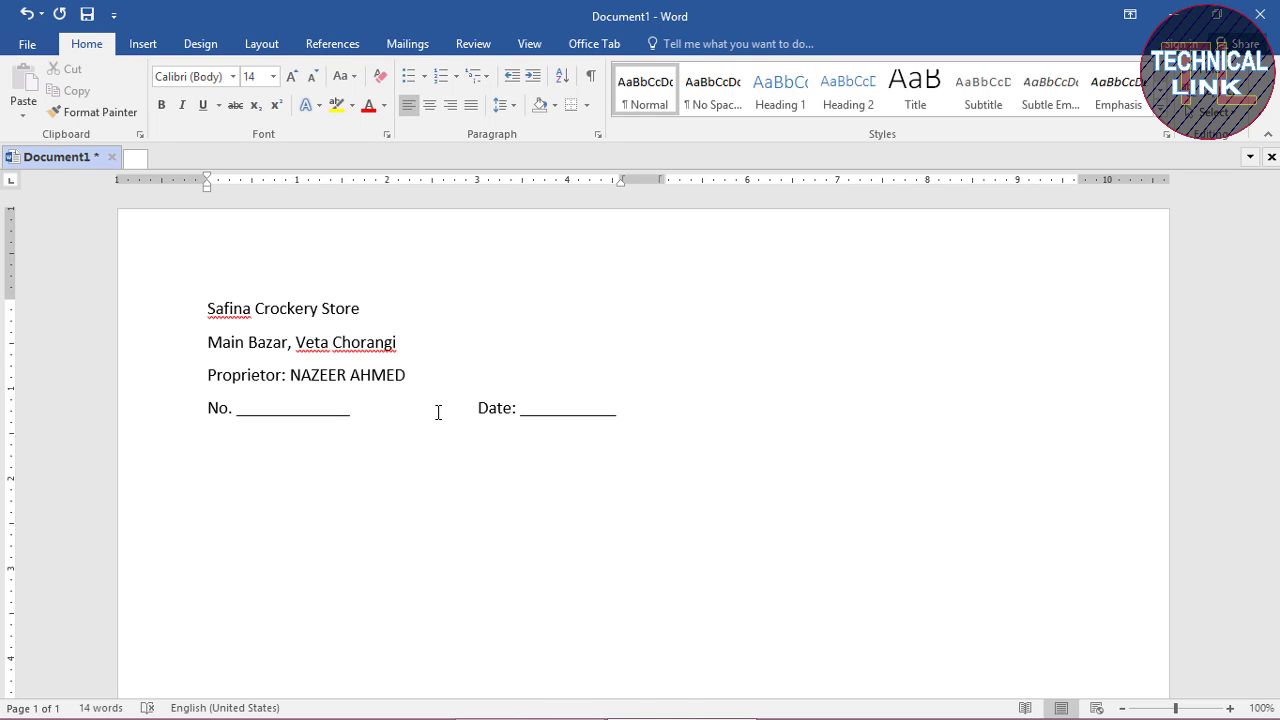
pyautogui.write('M/')
pyautogui.write('s')
pyautogui.write('. ')
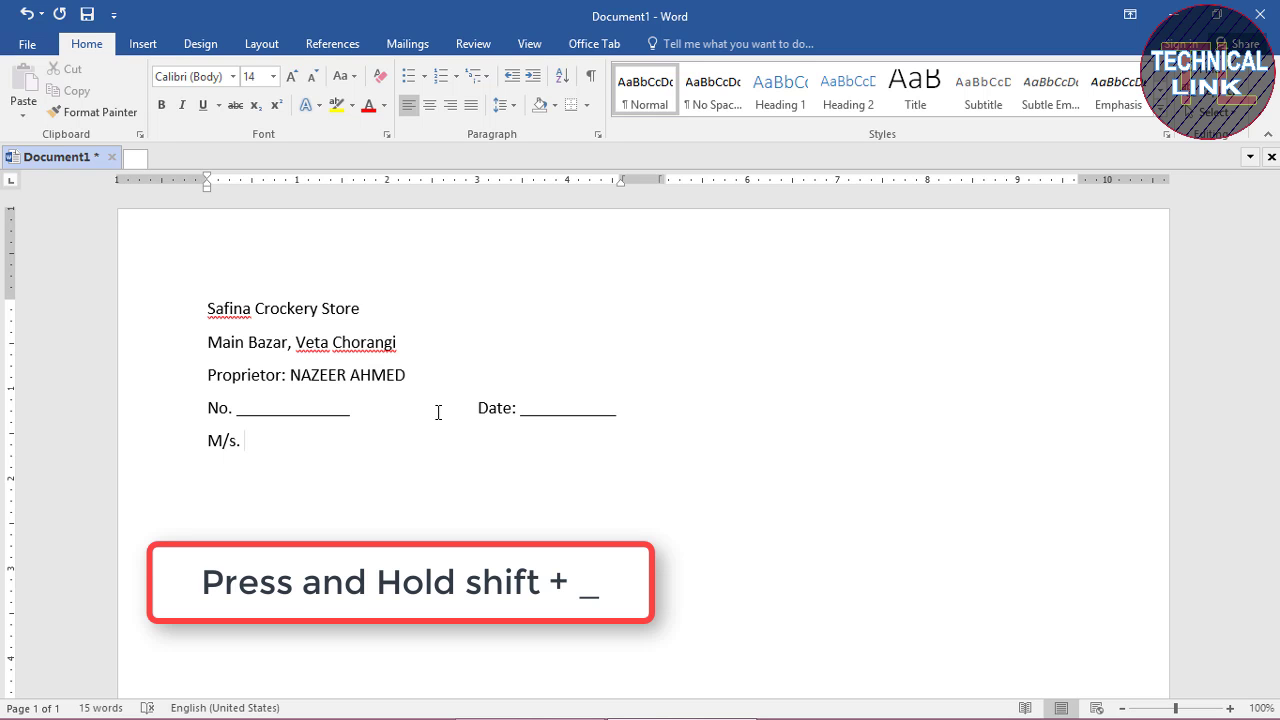
pyautogui.write('____')
pyautogui.write('_______________')
pyautogui.write('________')
pyautogui.write('__')
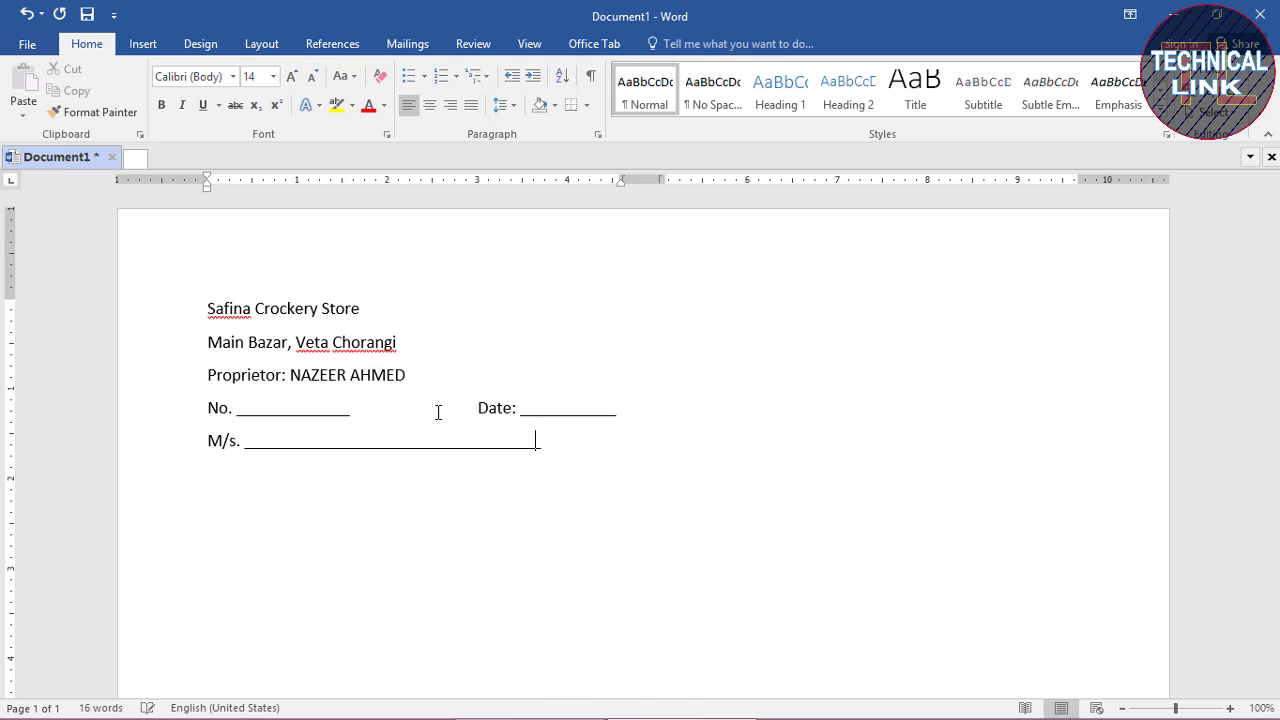
pyautogui.write('_______')
pyautogui.write('____________')
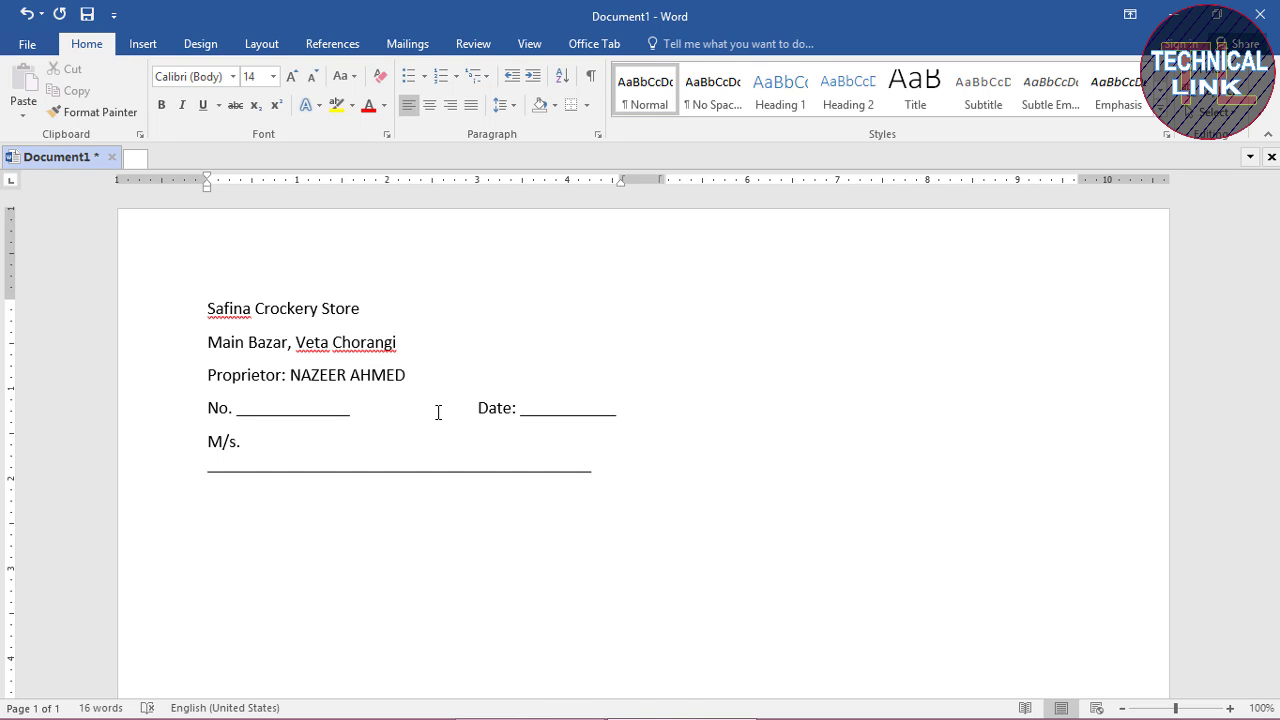
pyautogui.press('BackSpace')
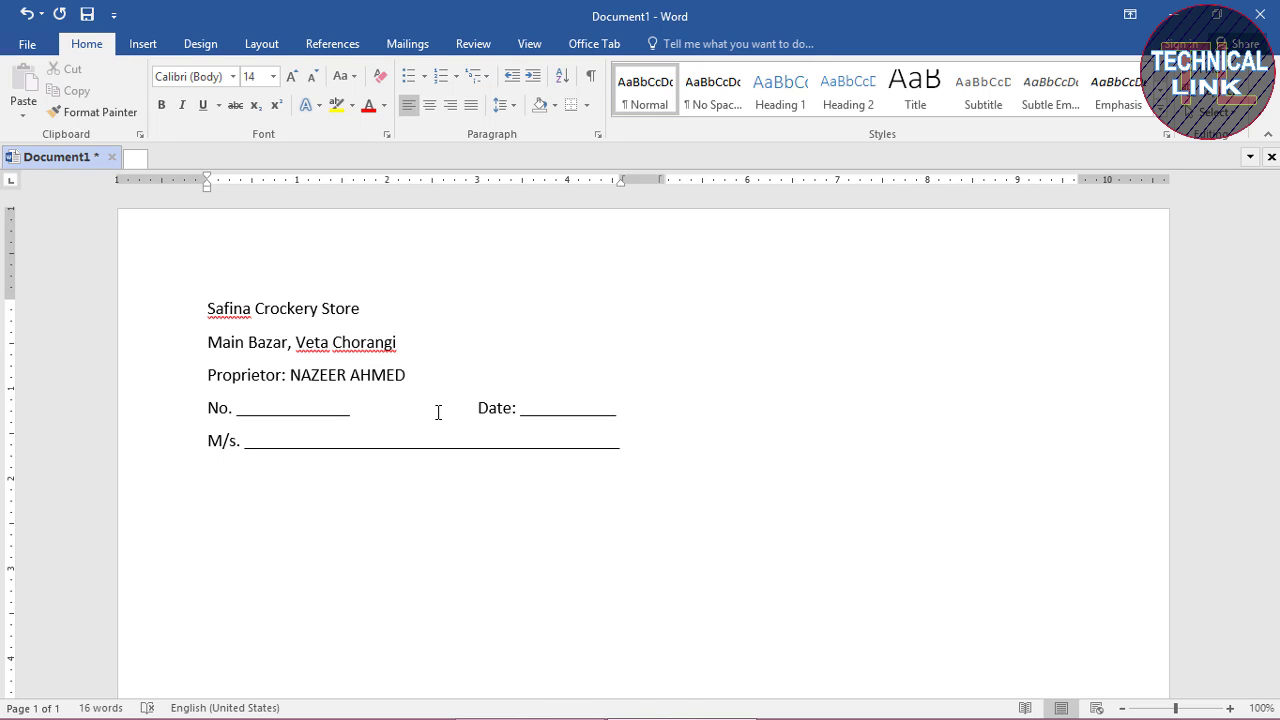
pyautogui.press('Return')
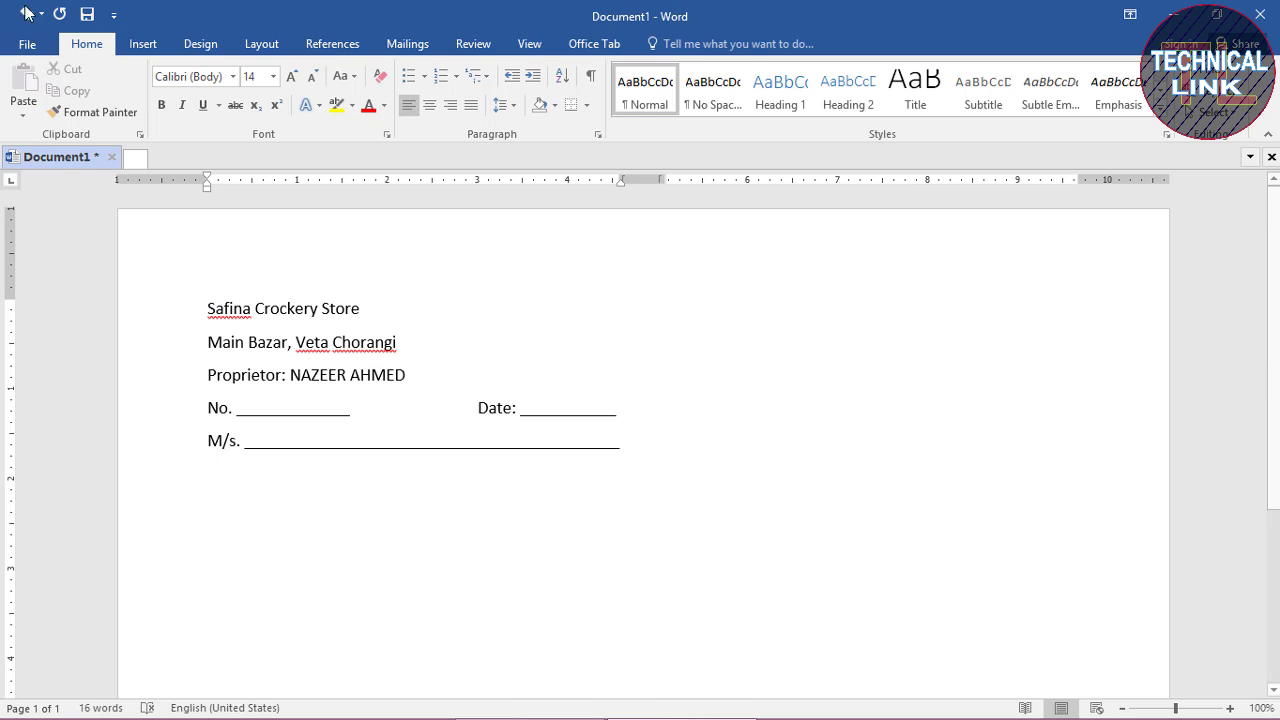
# Step: Insert a table with 4 columns and 16 rows under the M/s. line
pyautogui.click(146, 46)
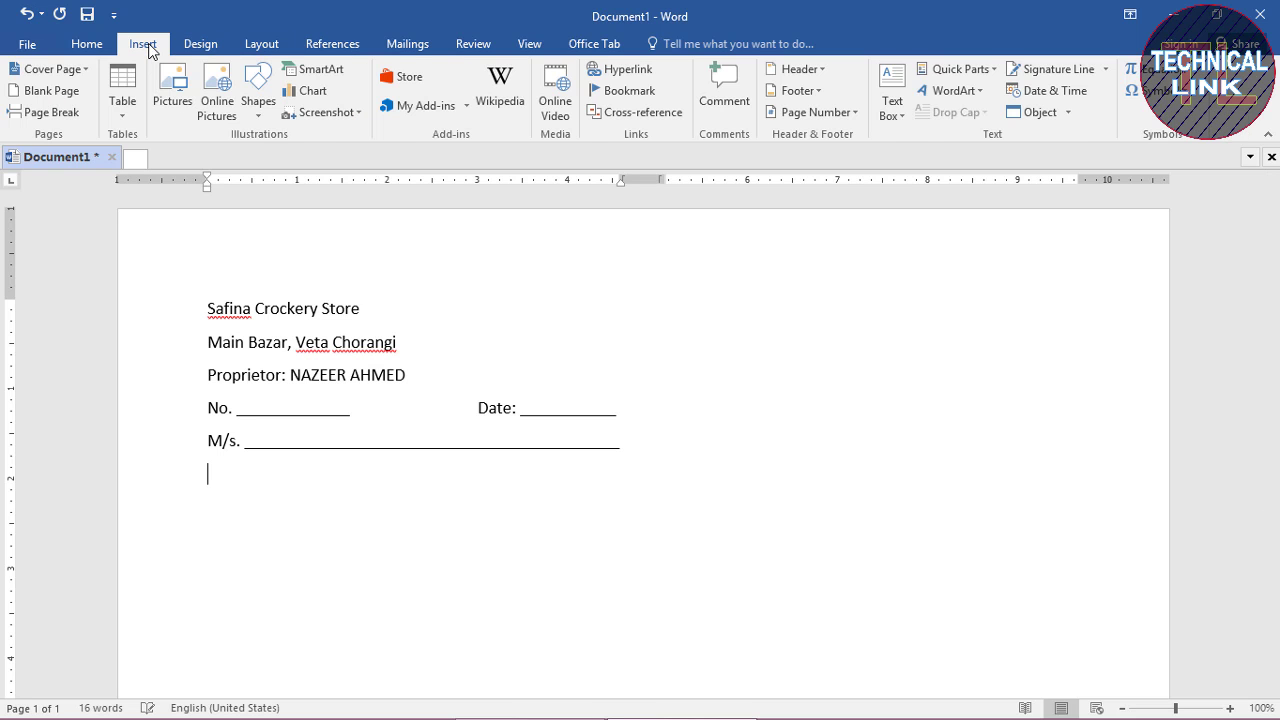
pyautogui.click(125, 122)
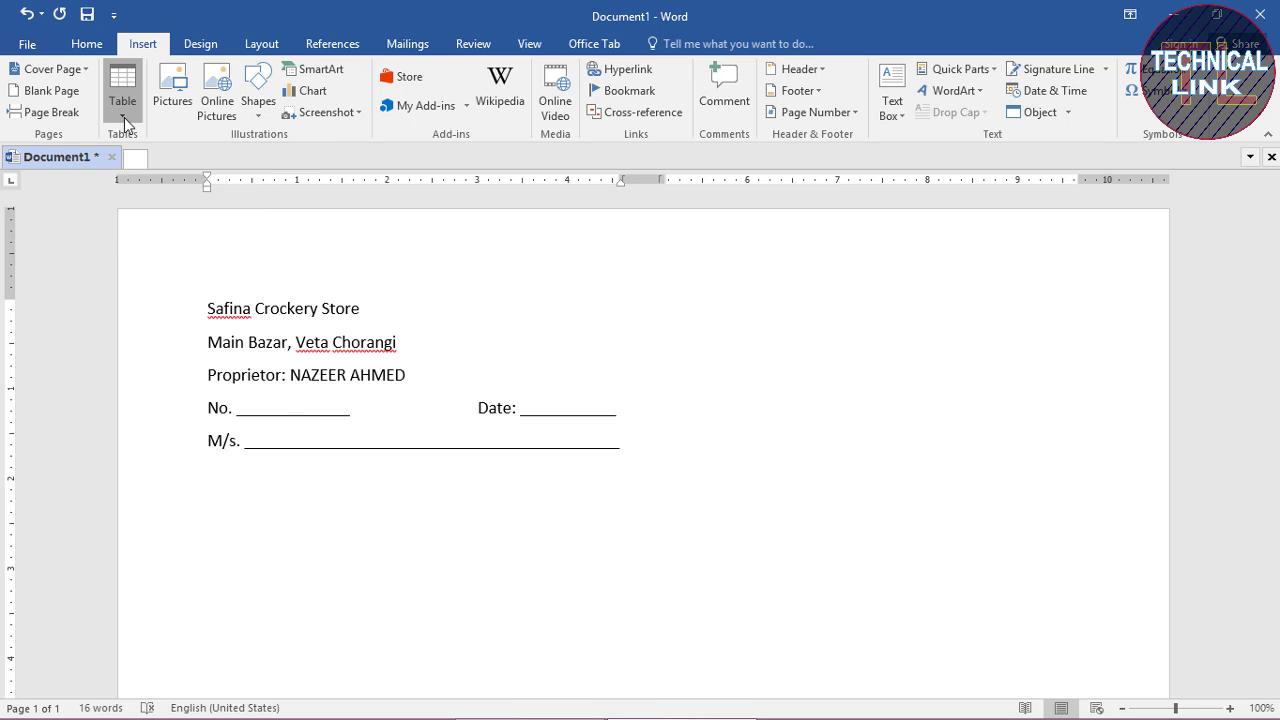
pyautogui.click(170, 302)
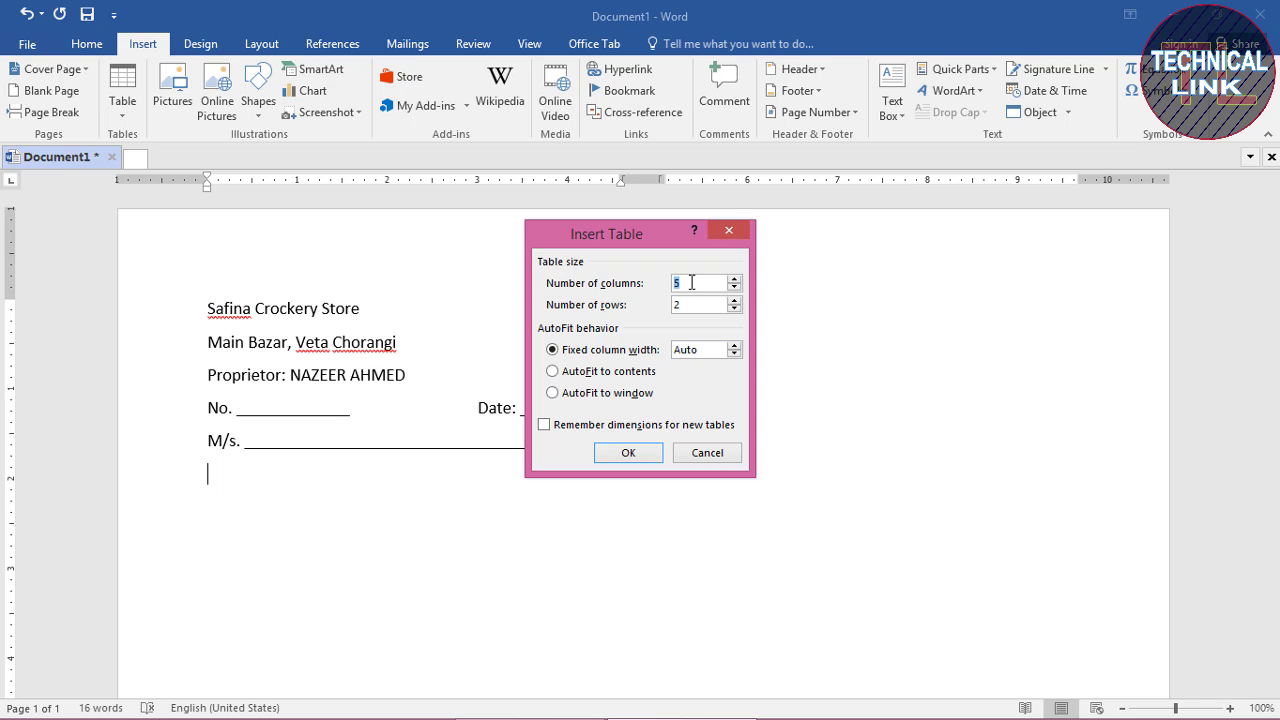
pyautogui.write('4')
pyautogui.doubleClick(701, 306)
pyautogui.write('16')
pyautogui.click(628, 453)
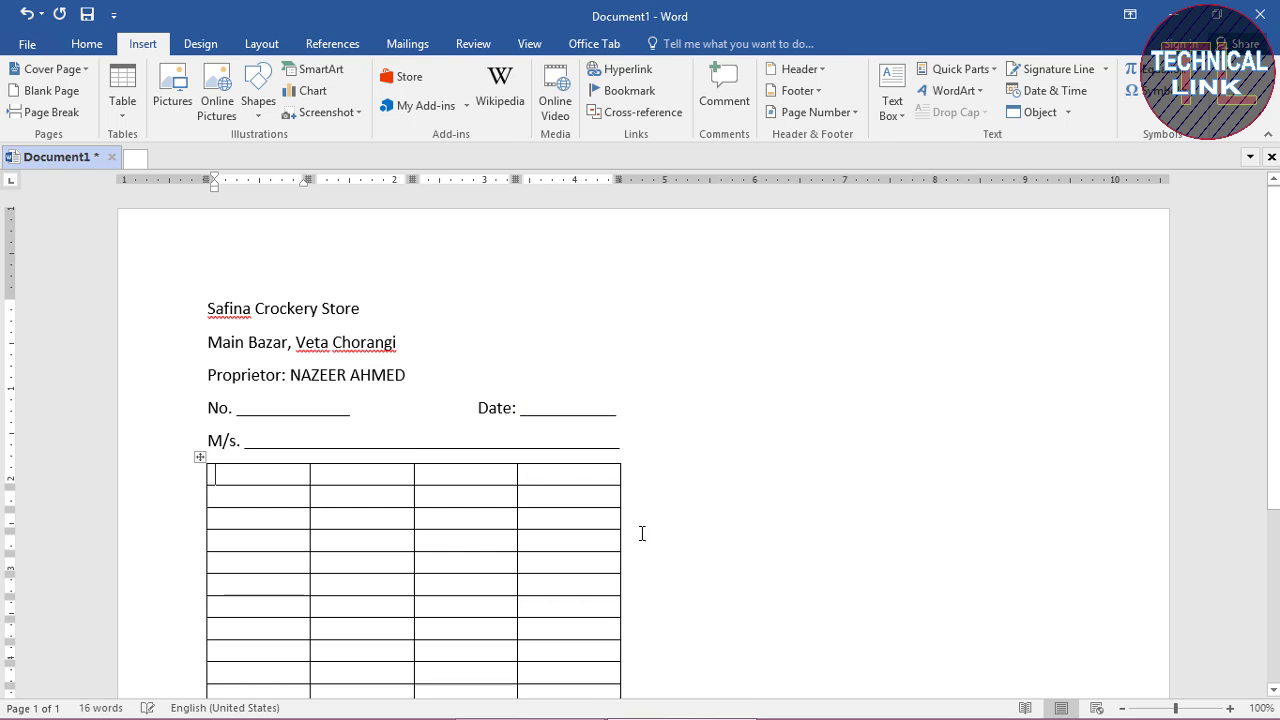
# Step: Narrow the first column, widen the Particular column, and type 'Qty' as the first heading
pyautogui.scroll(-3, 566, 605)
pyautogui.scroll(-1, 566, 600)
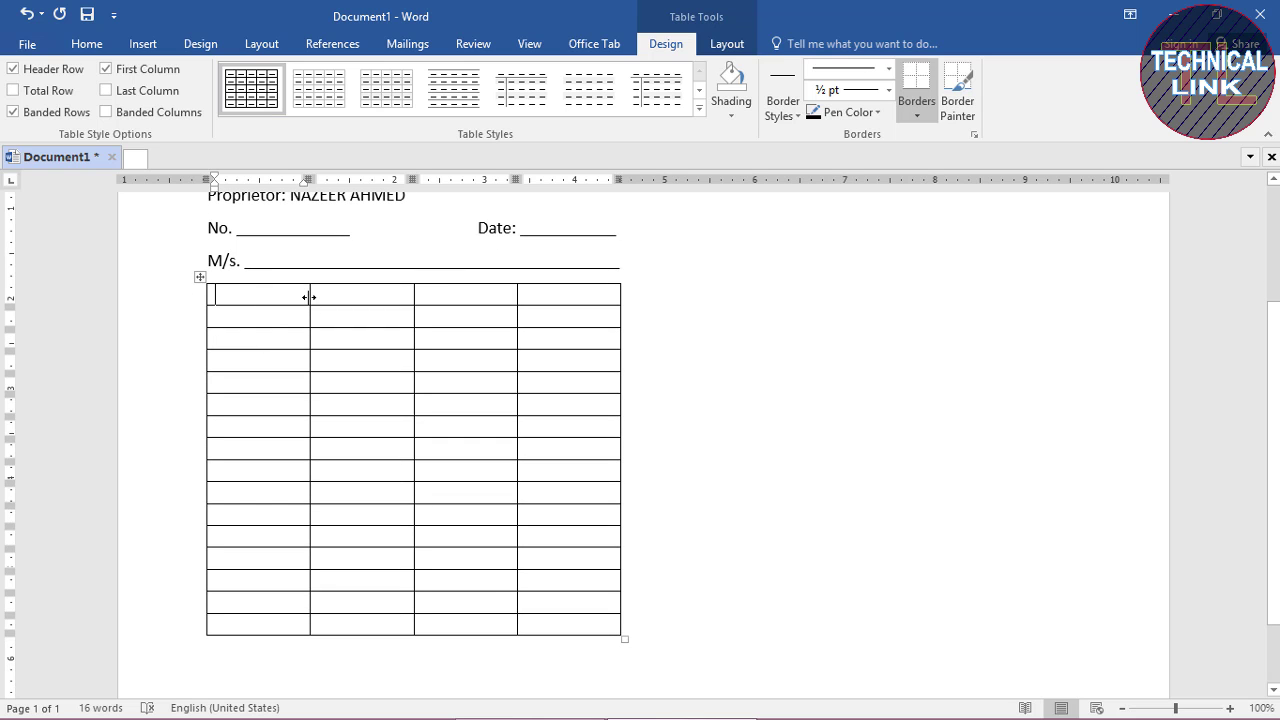
pyautogui.moveTo(309, 297); pyautogui.dragTo(263, 297)
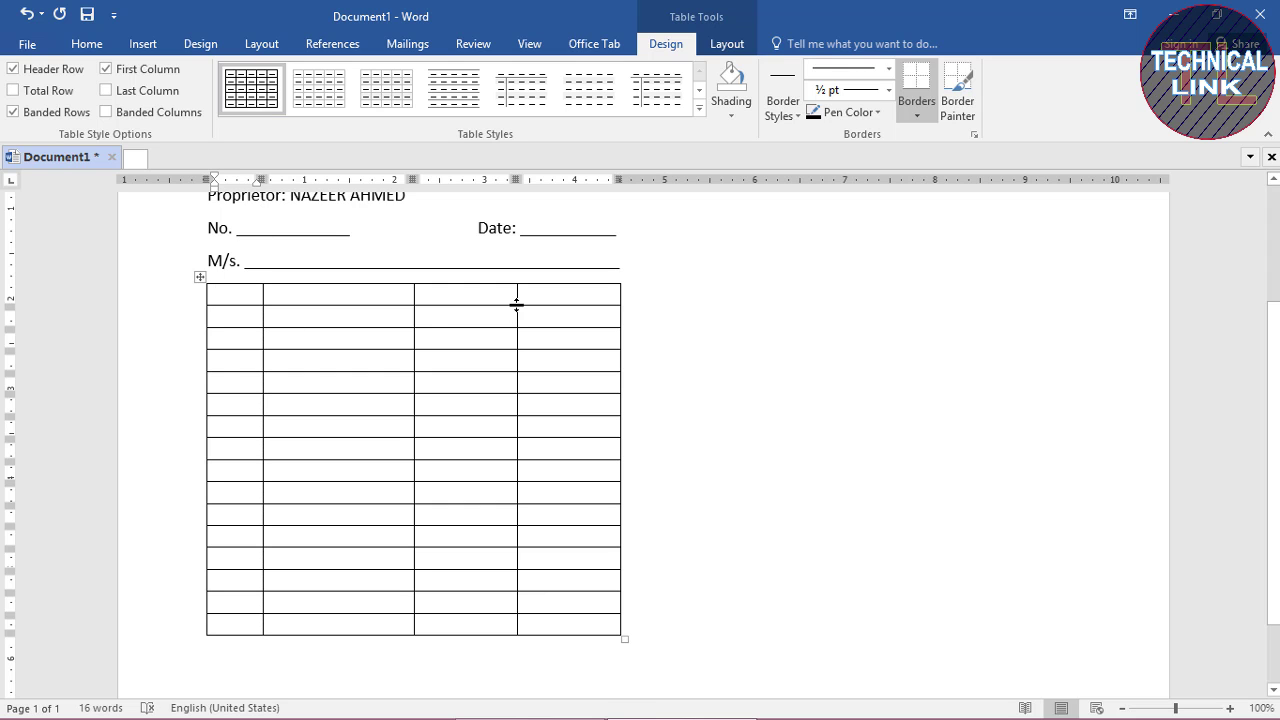
pyautogui.moveTo(413, 296); pyautogui.dragTo(460, 296)
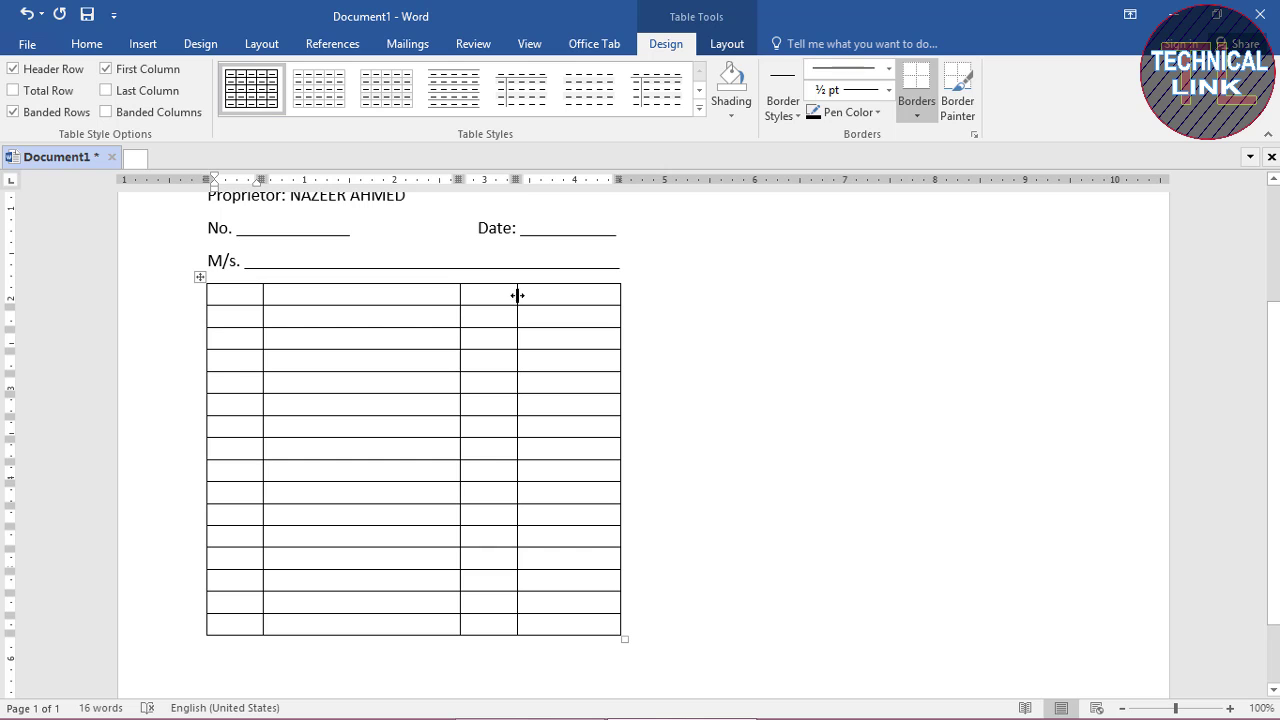
pyautogui.moveTo(517, 300)
pyautogui.mouseDown()
pyautogui.moveTo(533, 297)
pyautogui.moveTo(471, 296)
pyautogui.mouseUp()
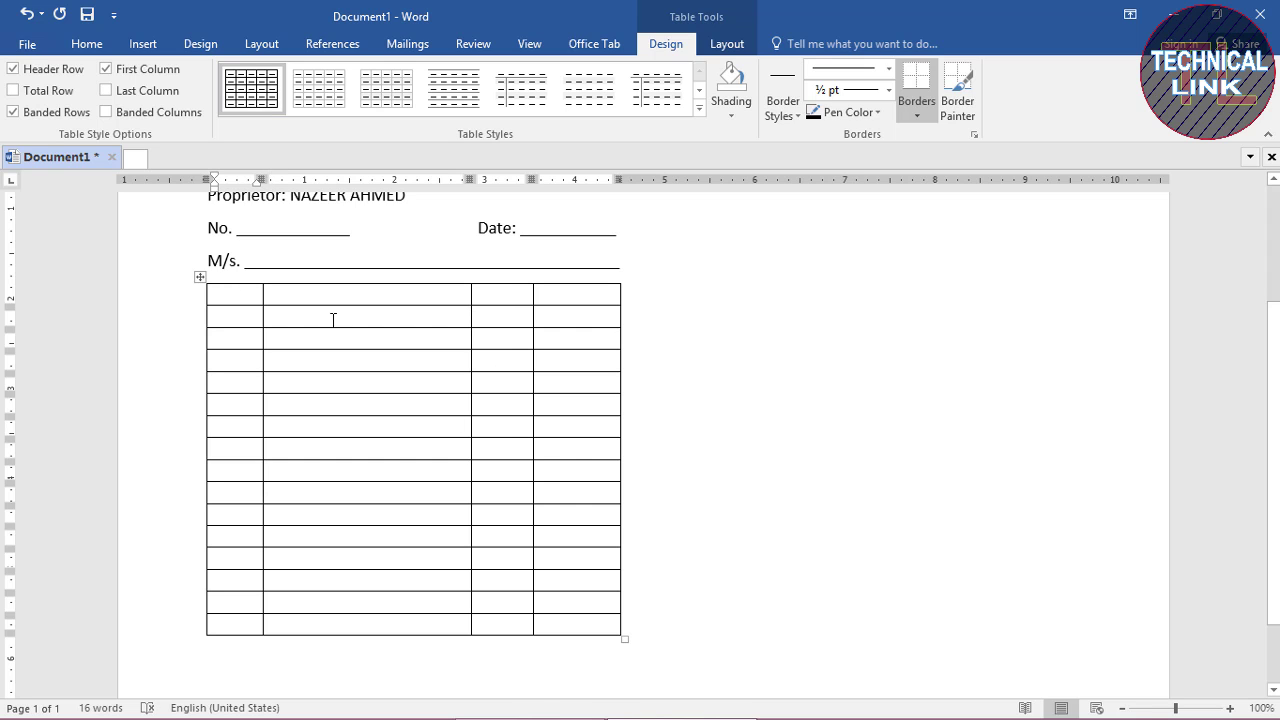
pyautogui.write('Q')
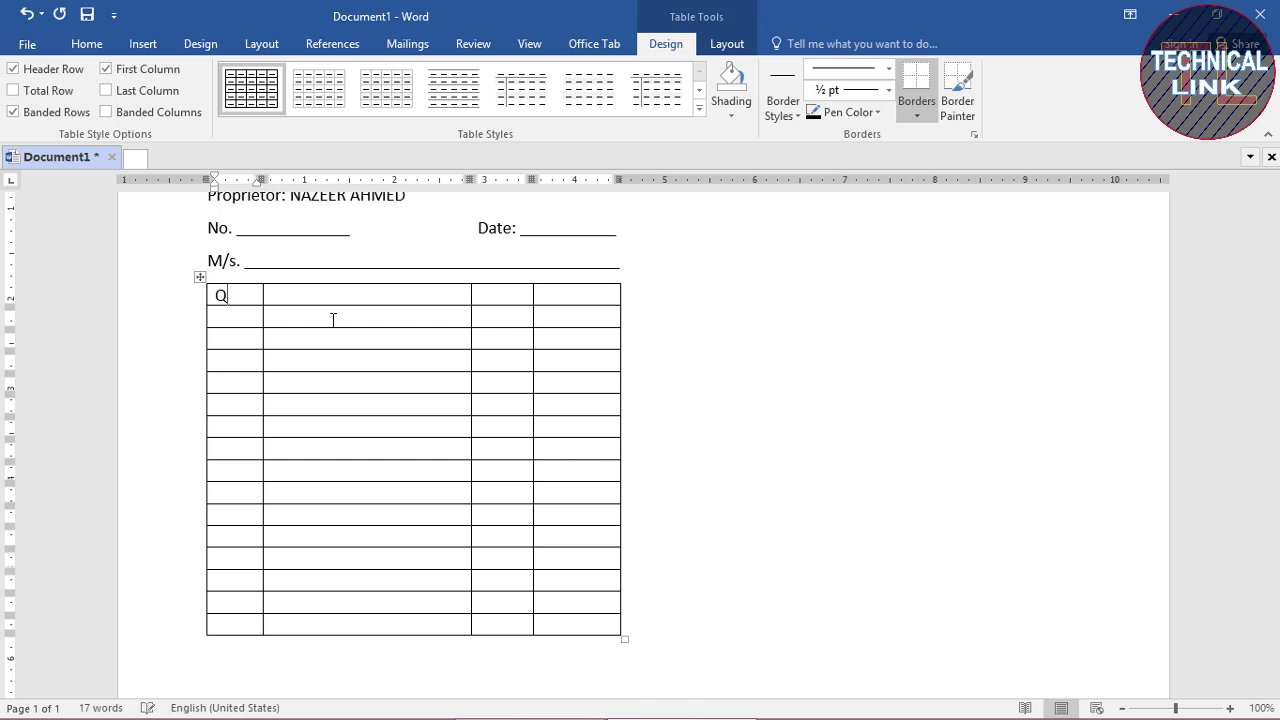
pyautogui.write('ty')
pyautogui.press('Tab')
# Step: Fill the remaining headings with 'Particular', 'Rate' and 'Amount'
pyautogui.write('Par')
pyautogui.write('ticu')
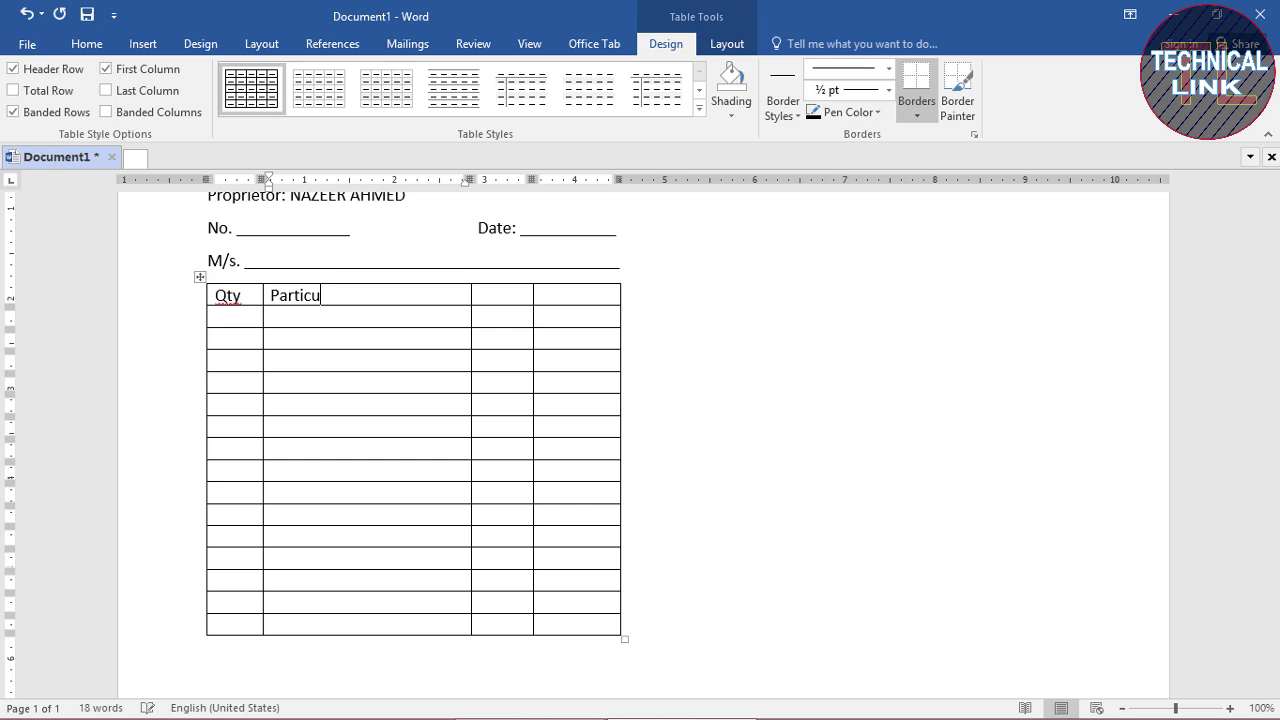
pyautogui.write('lar')
pyautogui.press('Tab')
pyautogui.write('Rate')
pyautogui.press('Tab')
pyautogui.write('A')
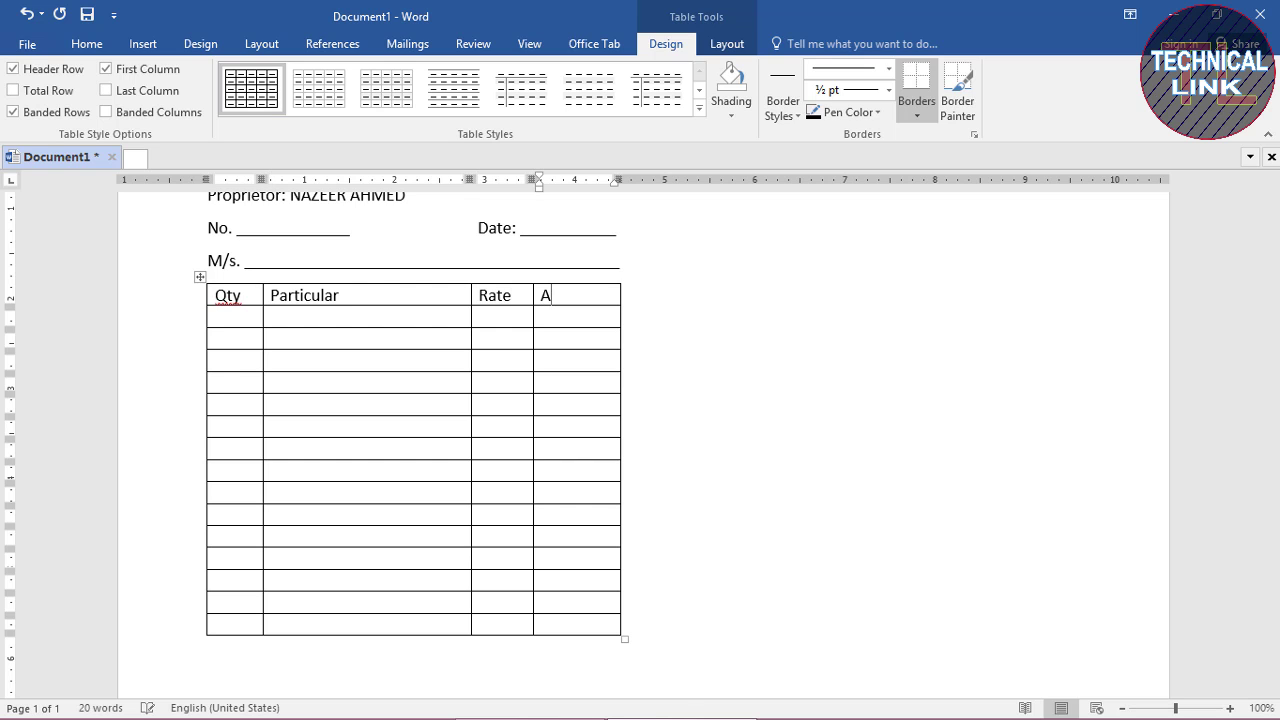
pyautogui.write('mount')
pyautogui.press('Tab')
# Step: Type 'TOTAL' in the last row's Rate cell and move below the table
pyautogui.click(483, 622)
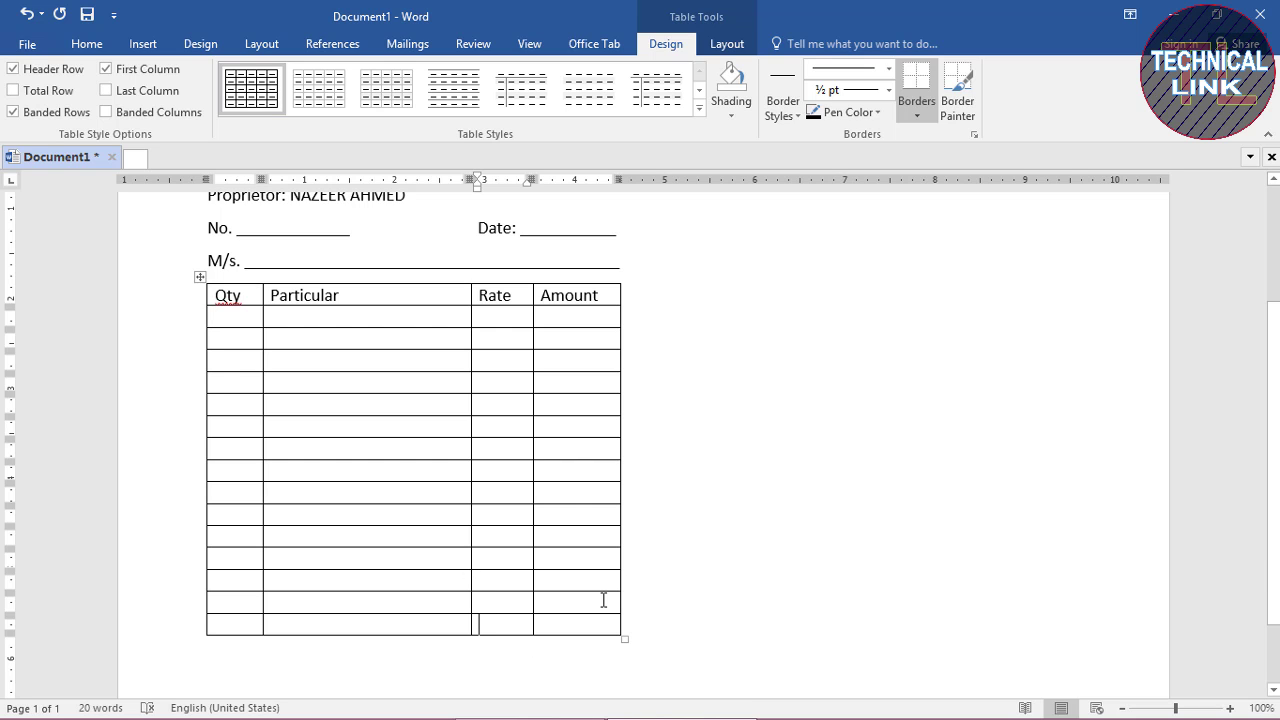
pyautogui.write('TAT')
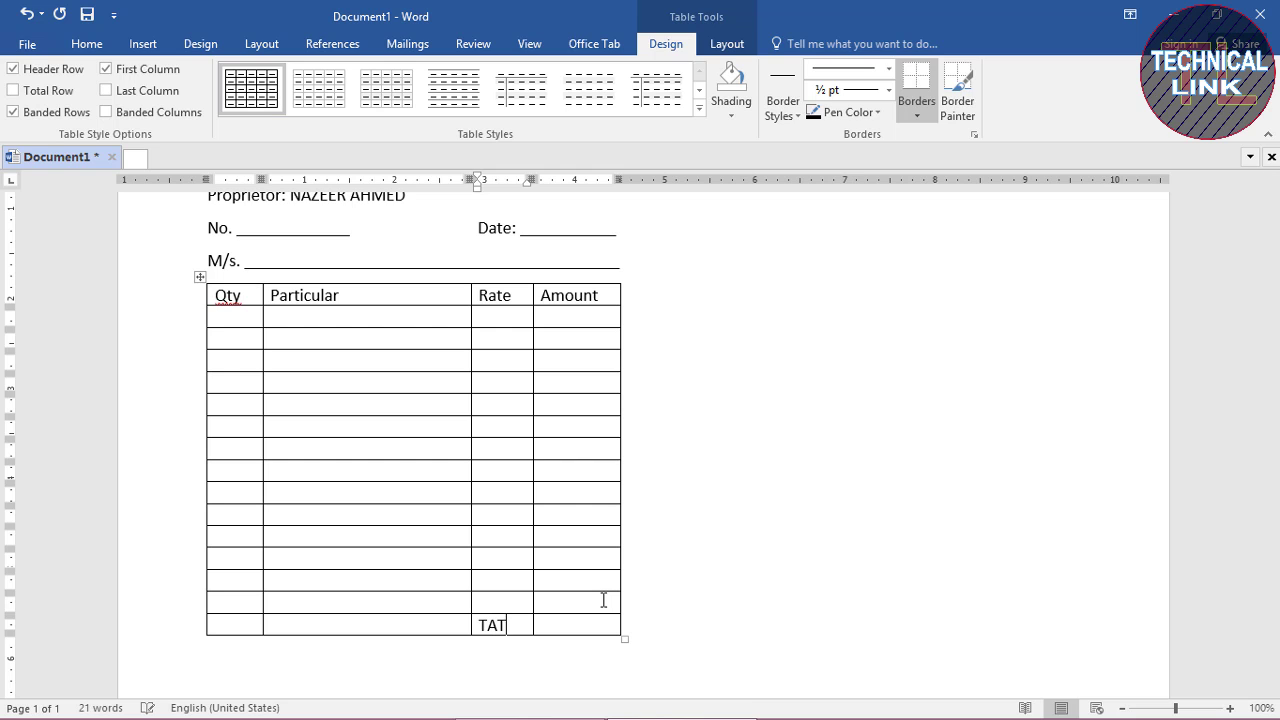
pyautogui.press('BackSpace')
pyautogui.press('BackSpace')
pyautogui.press('BackSpace')
pyautogui.write('TOTAL')
pyautogui.scroll(-2, 603, 600)
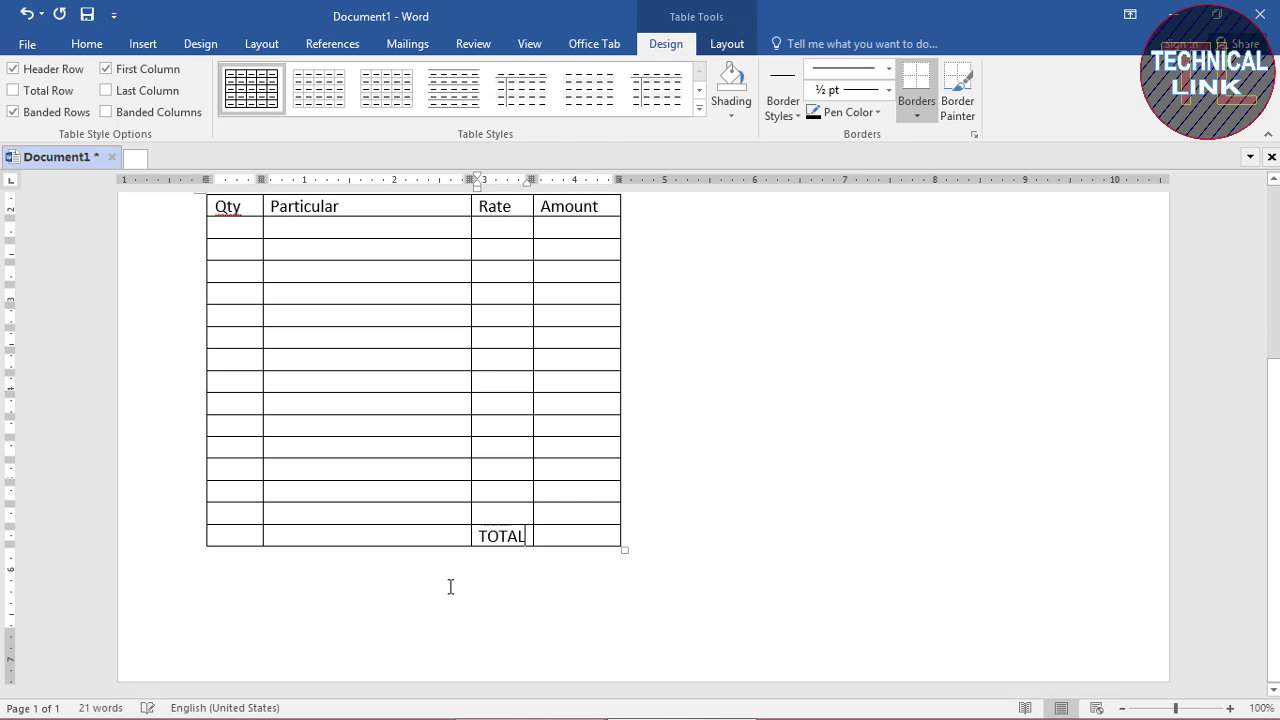
pyautogui.click(229, 556)
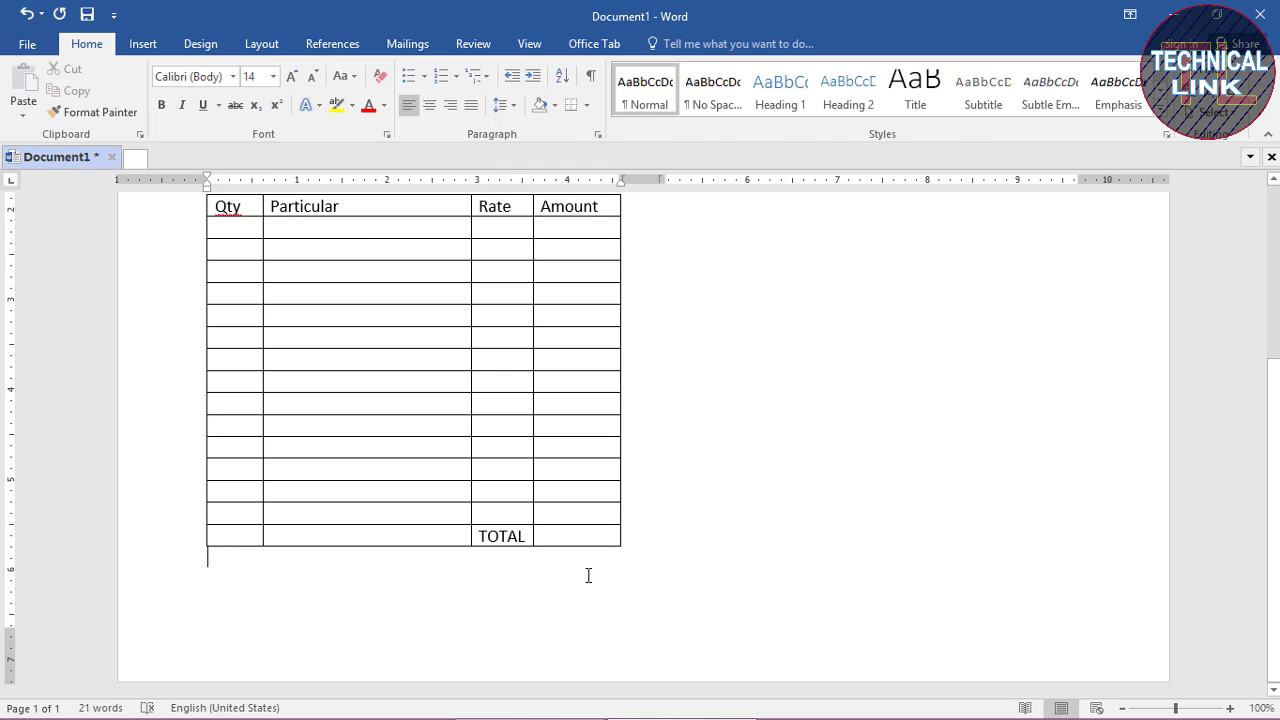
# Step: Type 'Goods once sold cannot be taken back' with 'E. & O E' on the same line, then return to the top
pyautogui.write('G')
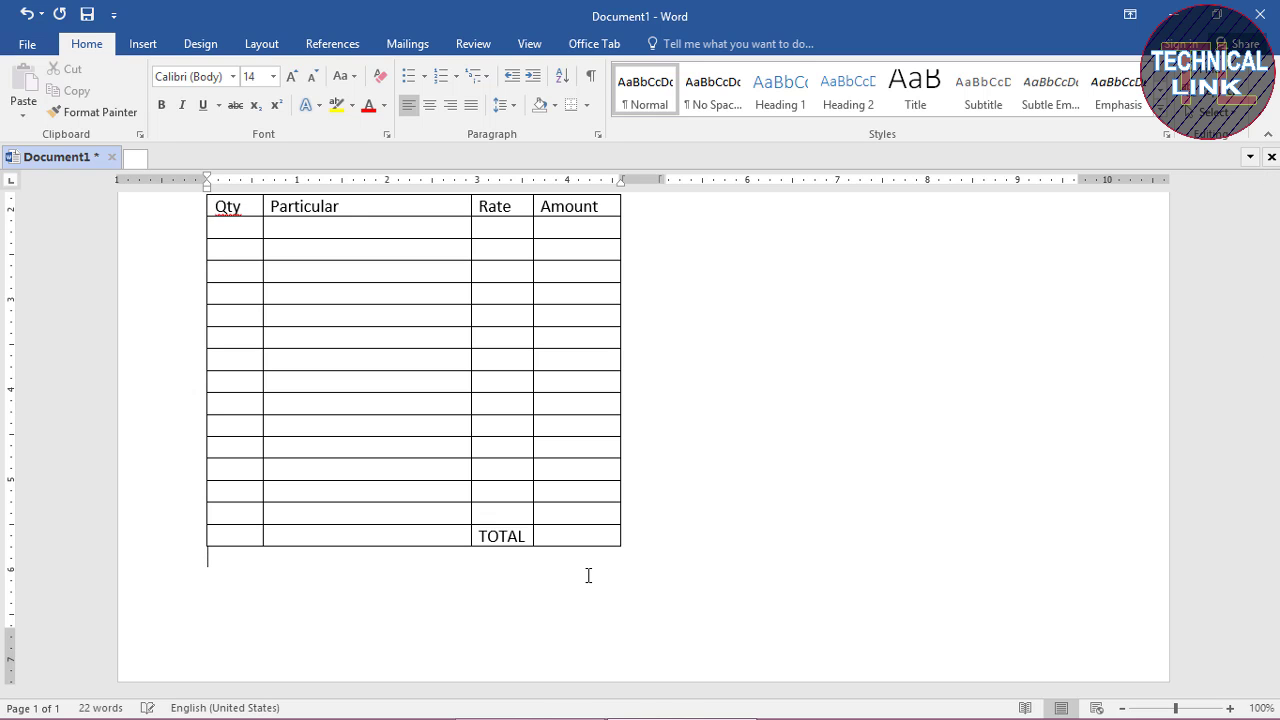
pyautogui.write('ood')
pyautogui.write('s onc')
pyautogui.write('e sold ')
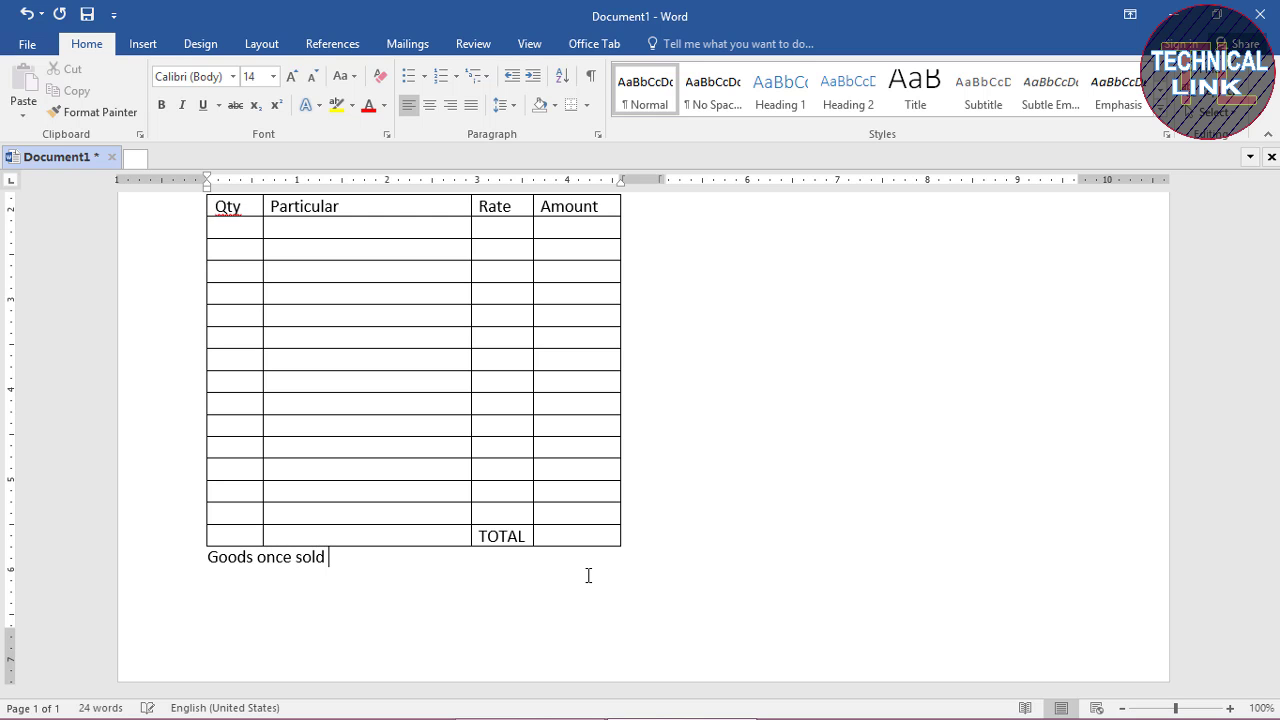
pyautogui.write('cannot ')
pyautogui.write('be')
pyautogui.write(' taken ')
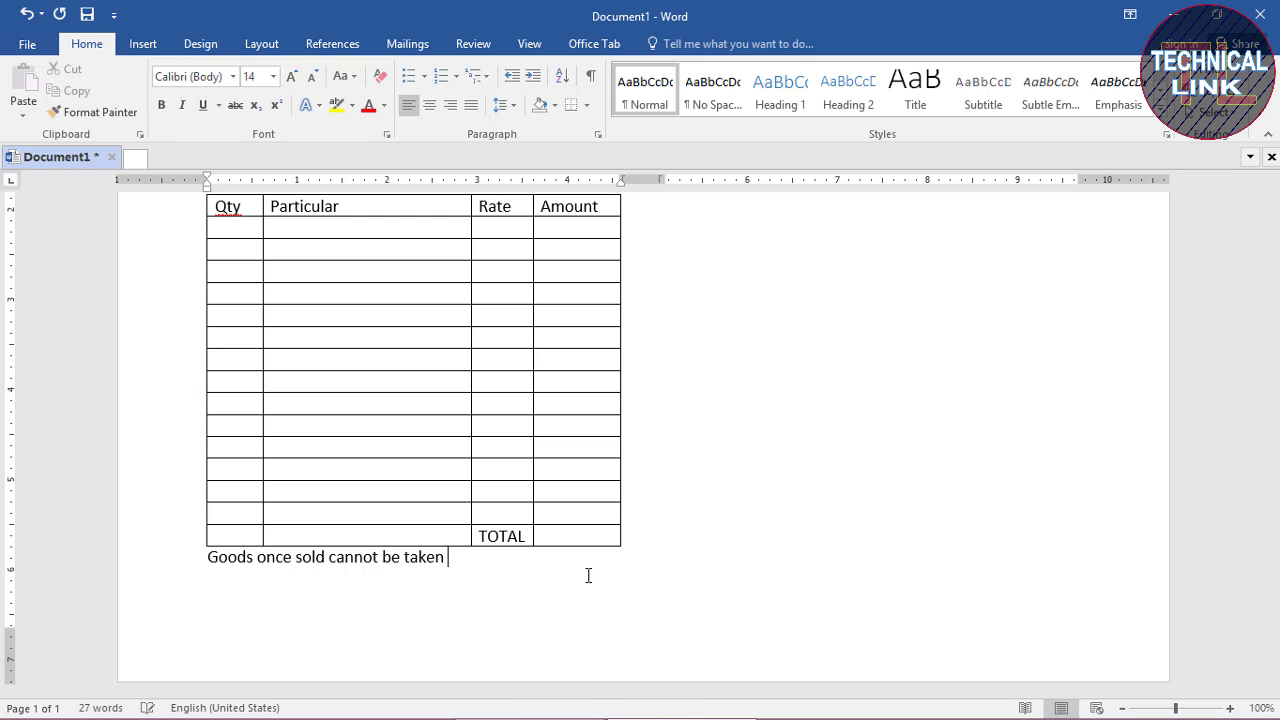
pyautogui.write('back          ')
pyautogui.write('   E')
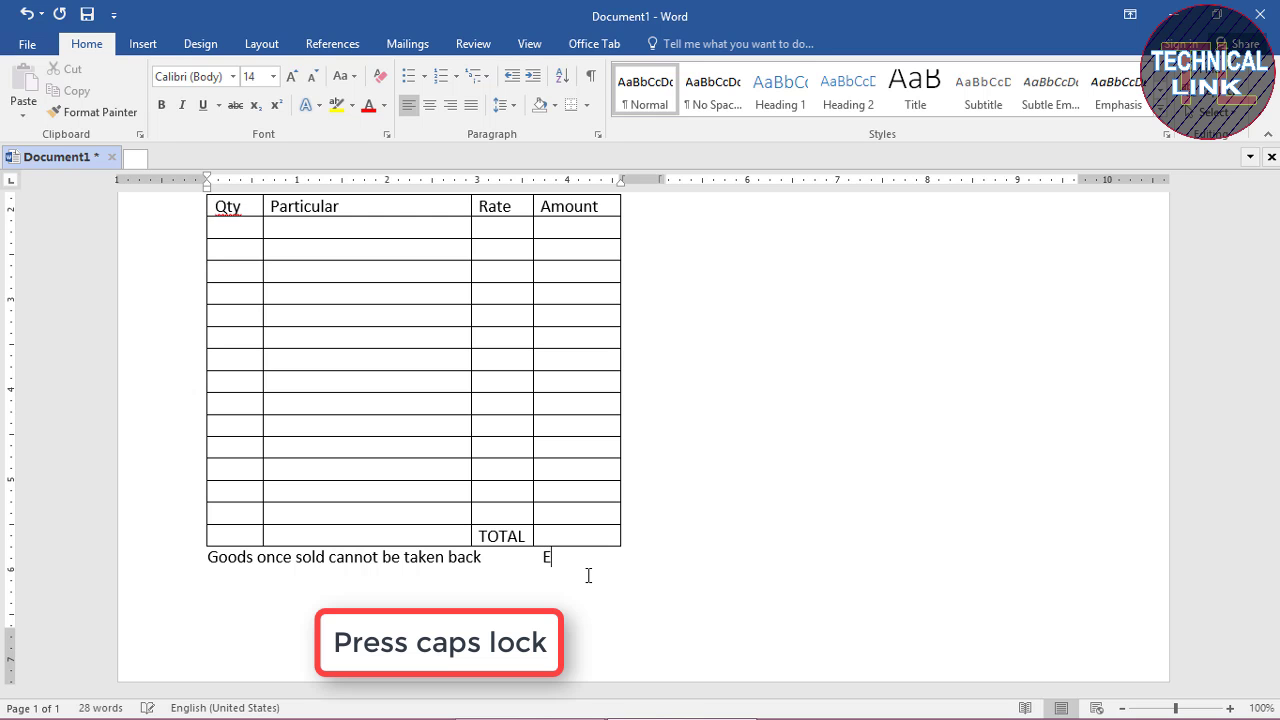
pyautogui.write('. ')
pyautogui.write('& ')
pyautogui.write('O E')
pyautogui.press('Return')
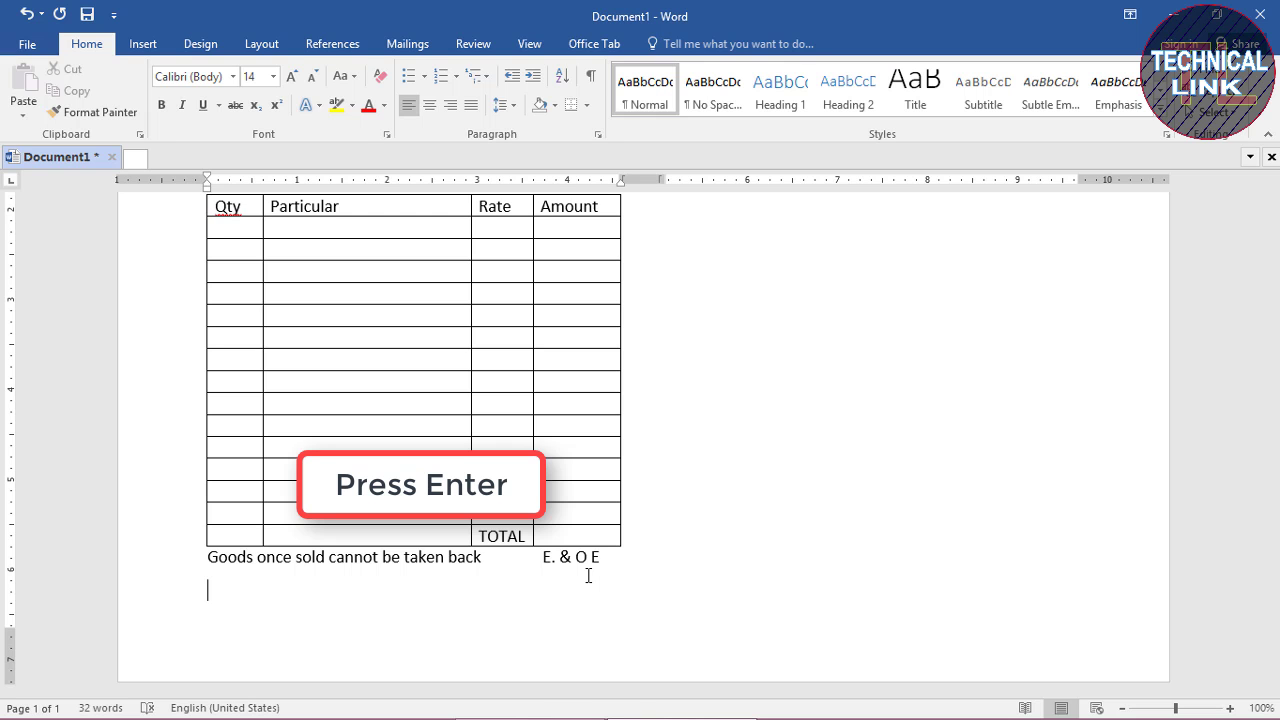
pyautogui.hotkey('ctrl', 'Home')
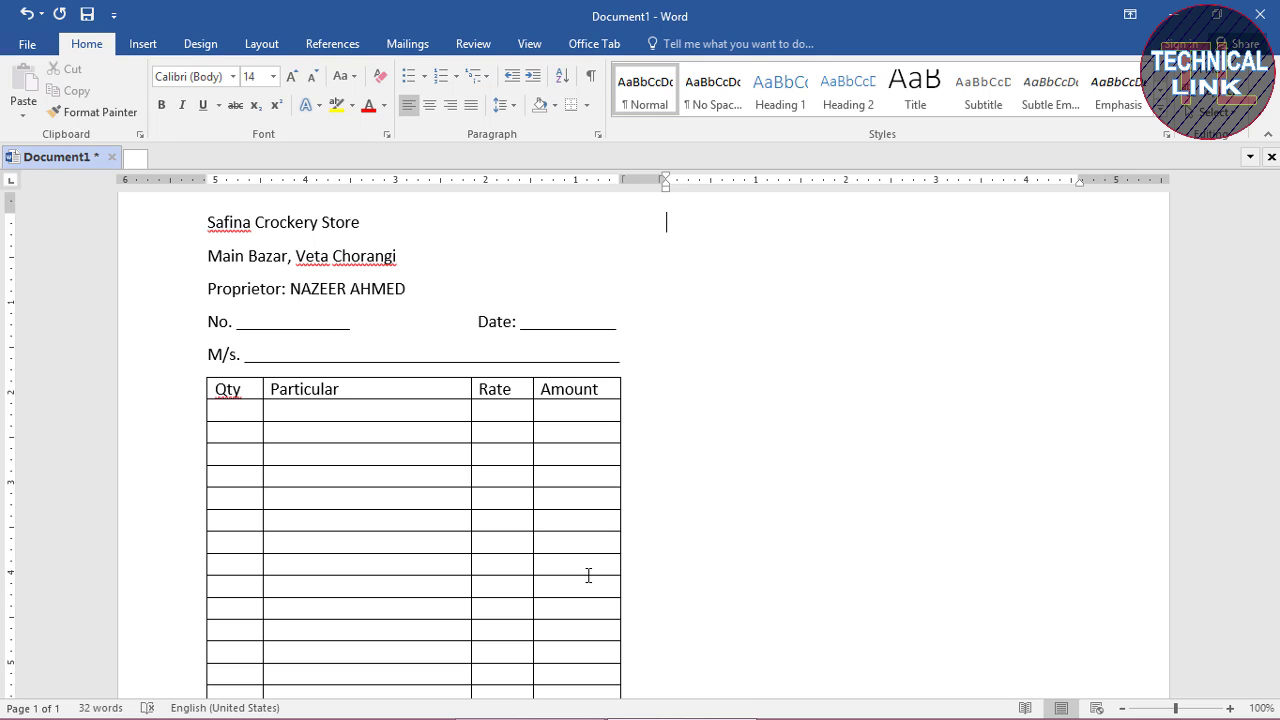
# Step: Type 'Signate' at the right of the first line
pyautogui.write('S')
pyautogui.write('l')
pyautogui.write('in')
pyautogui.press('BackSpace')
pyautogui.write('g')
pyautogui.press('BackSpace')
pyautogui.write('gnate')
pyautogui.click(434, 371)
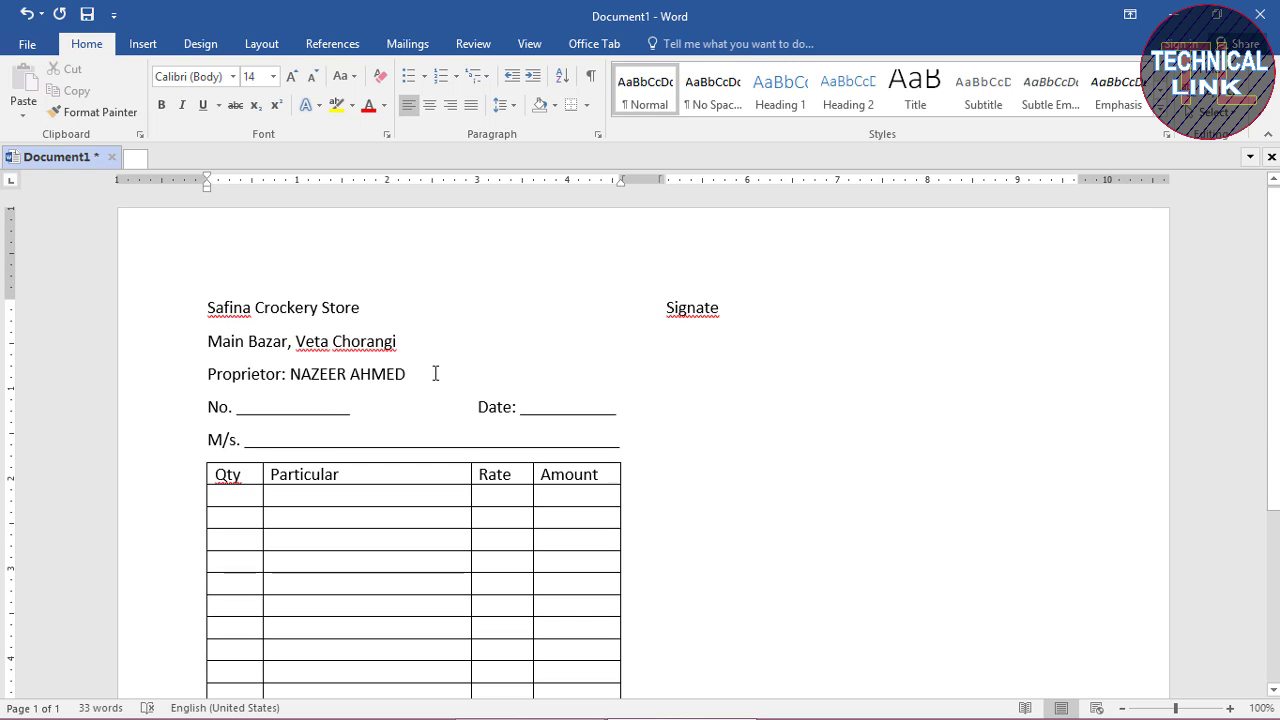
# Step: Select the 'Safina Crockery Store' line
pyautogui.scroll(2, 414, 317)
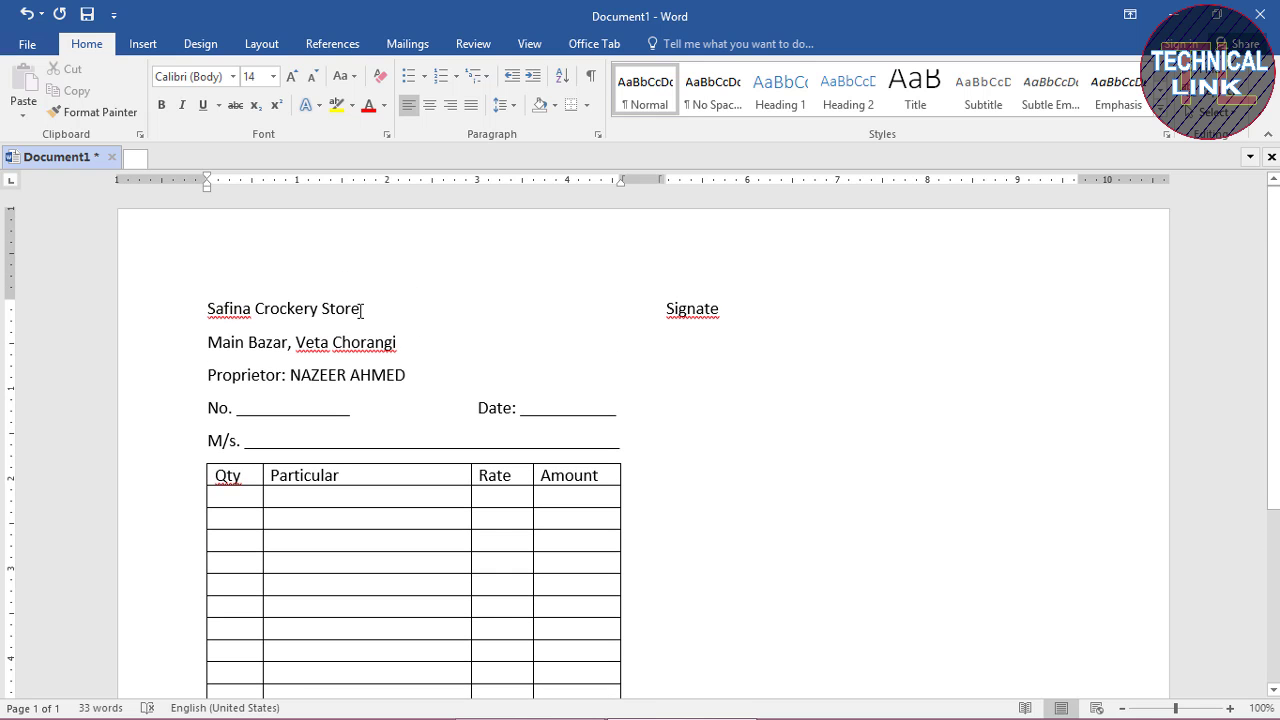
pyautogui.click(361, 310)
pyautogui.hotkey('shift', 'Home')
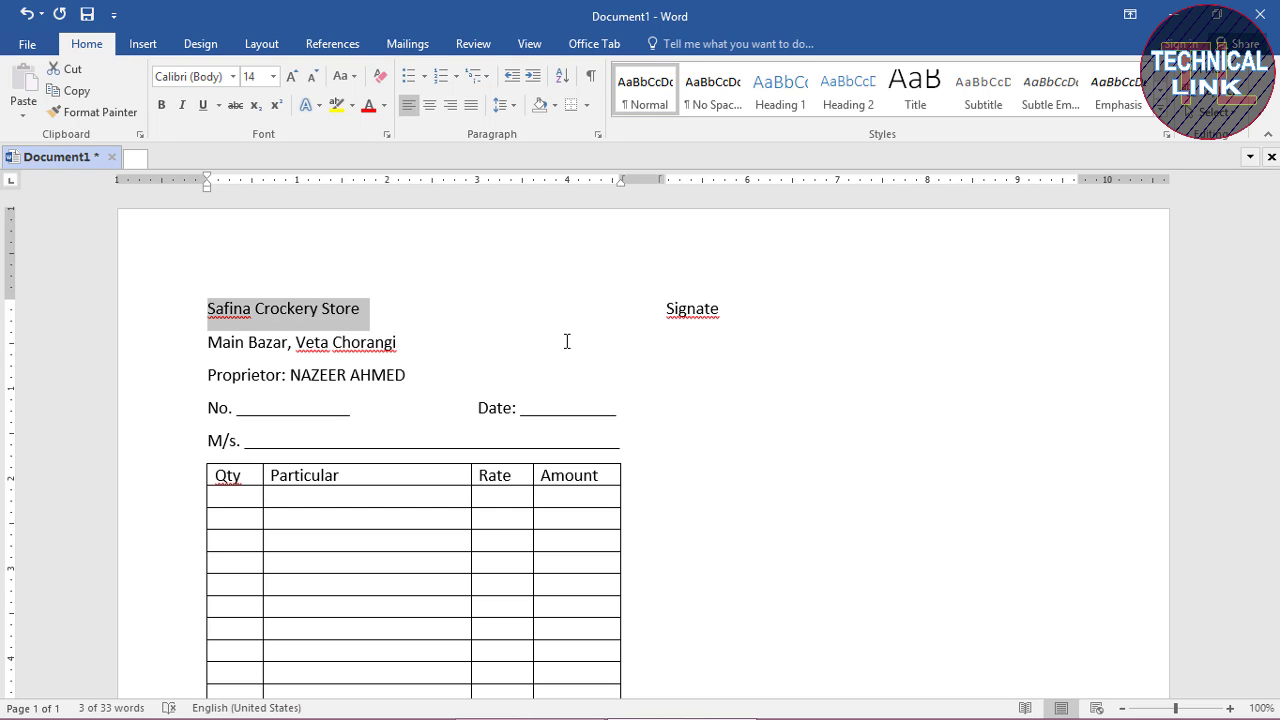
# Step: Make the store name bold at 37 pt on one line, then select the address line
pyautogui.hotkey('ctrl', ']')
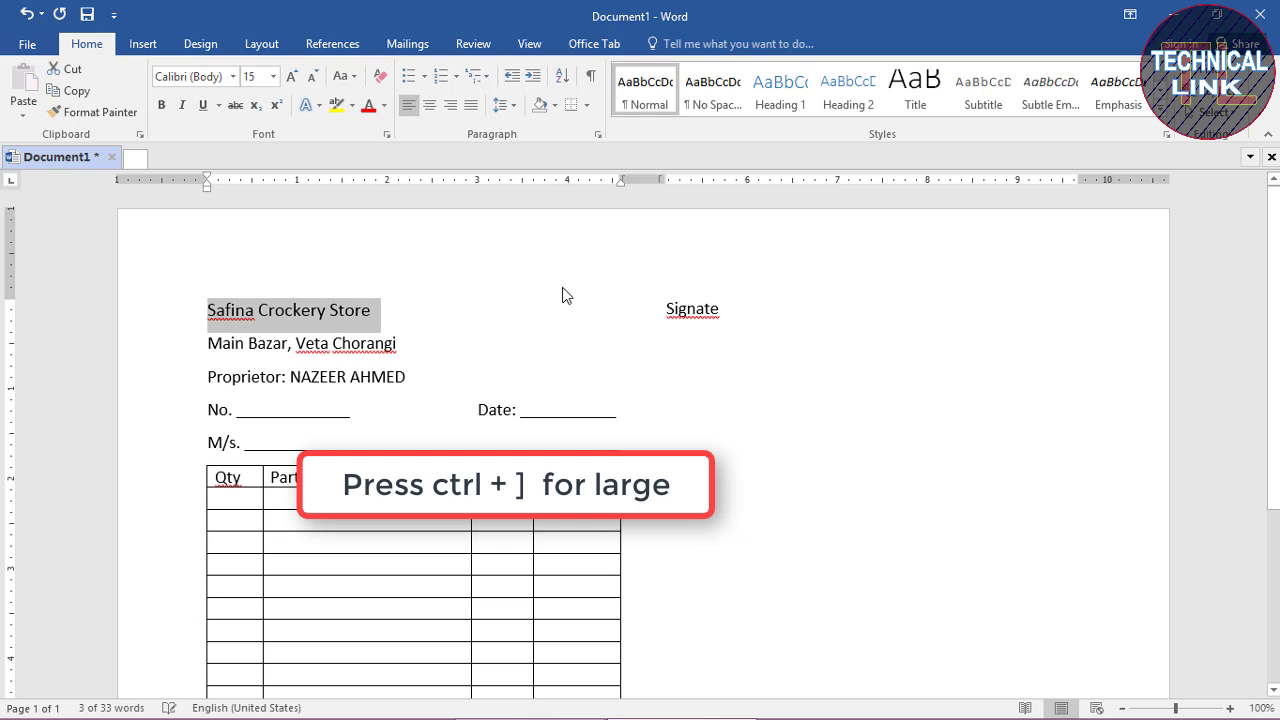
pyautogui.hotkey('ctrl', ']')
pyautogui.hotkey('ctrl', ']')
pyautogui.hotkey('ctrl', ']')
pyautogui.hotkey('ctrl', ']')
pyautogui.hotkey('ctrl', ']')
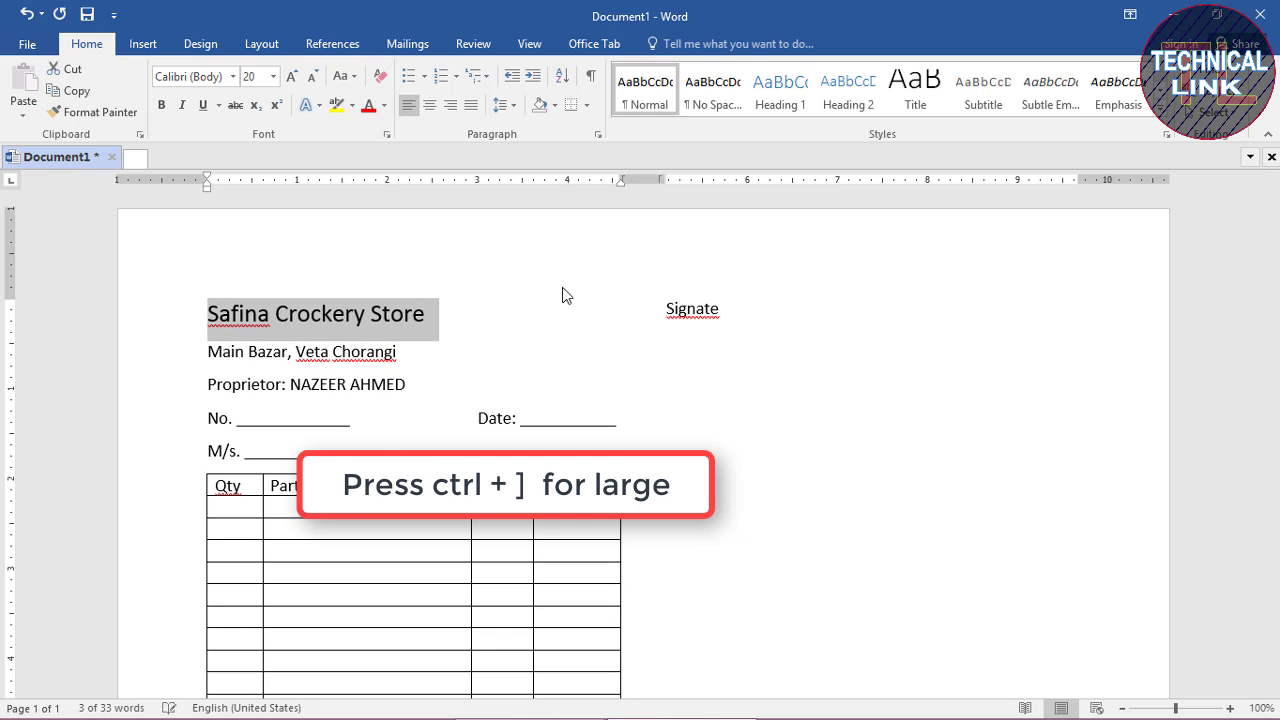
pyautogui.hotkey('ctrl', ']')
pyautogui.hotkey('ctrl', ']')
pyautogui.hotkey('ctrl', ']')
pyautogui.hotkey('ctrl', ']')
pyautogui.hotkey('ctrl', ']')
pyautogui.hotkey('ctrl', ']')
pyautogui.hotkey('ctrl', ']')
pyautogui.hotkey('ctrl', ']')
pyautogui.hotkey('ctrl', ']')
pyautogui.hotkey('ctrl', ']')
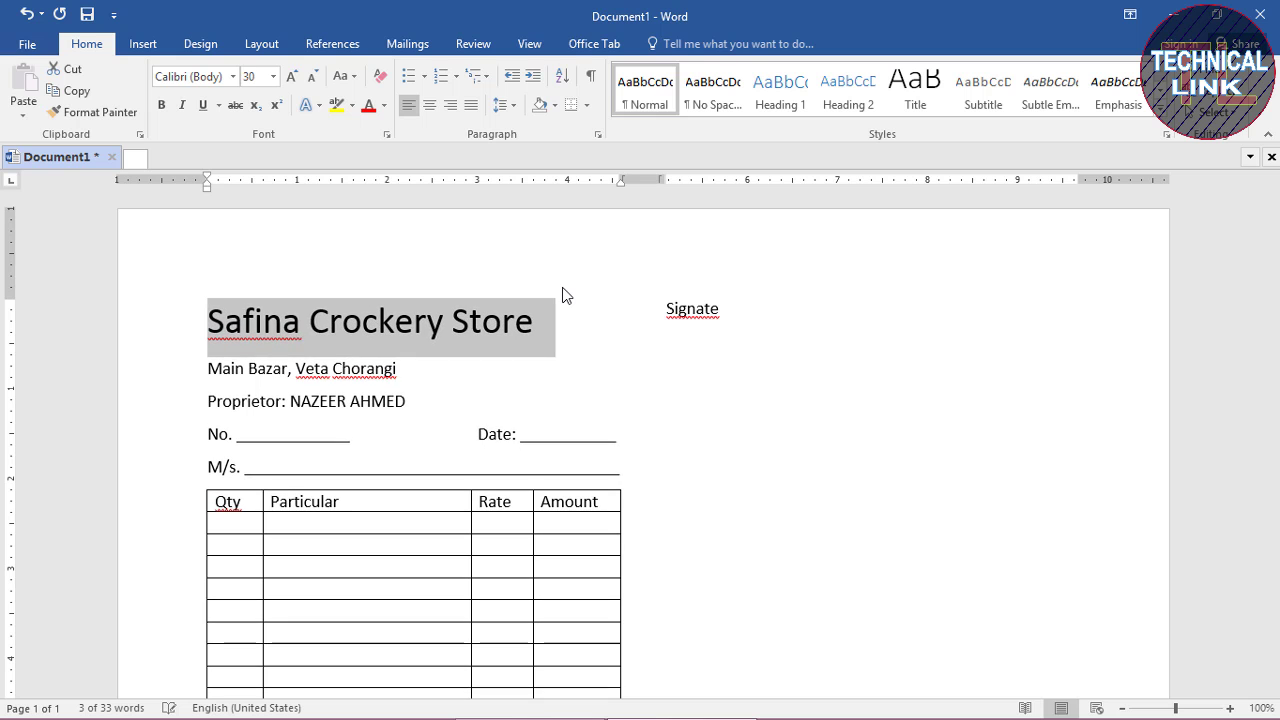
pyautogui.hotkey('ctrl', ']')
pyautogui.hotkey('ctrl', ']')
pyautogui.hotkey('ctrl', ']')
pyautogui.hotkey('ctrl', ']')
pyautogui.hotkey('ctrl', ']')
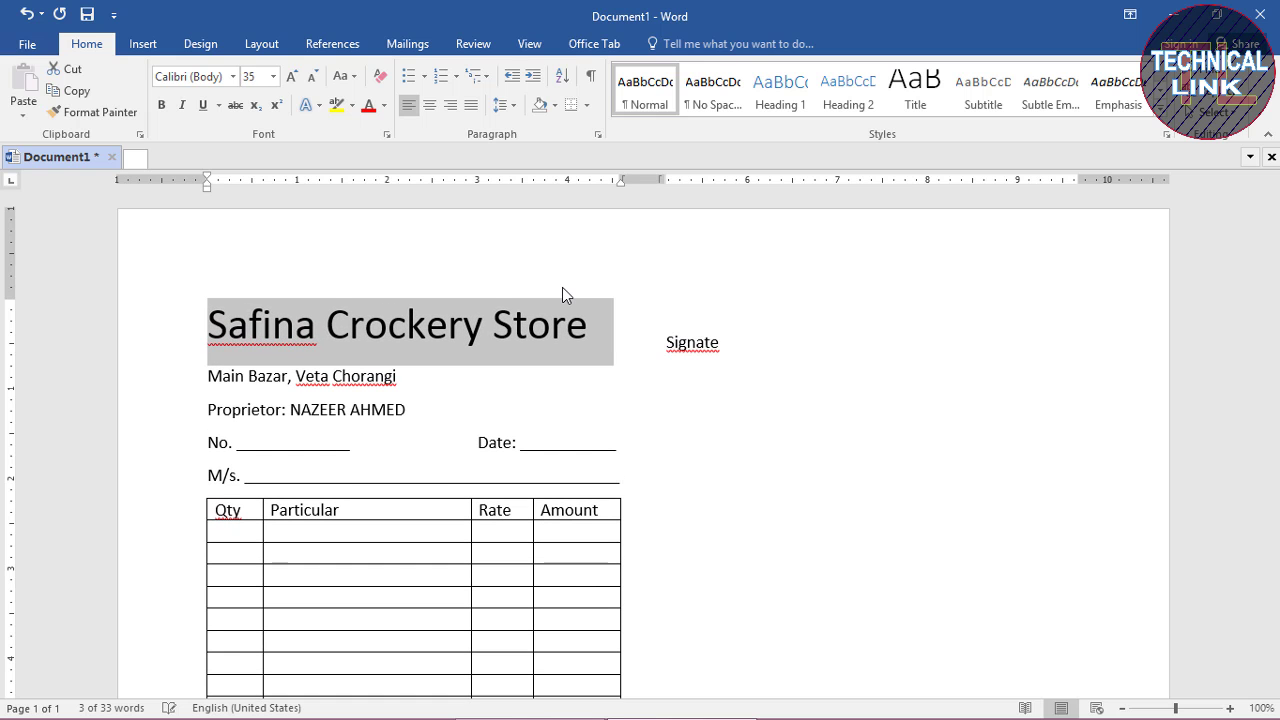
pyautogui.hotkey('ctrl', ']')
pyautogui.hotkey('ctrl', ']')
pyautogui.hotkey('ctrl', ']')
pyautogui.hotkey('ctrl', ']')
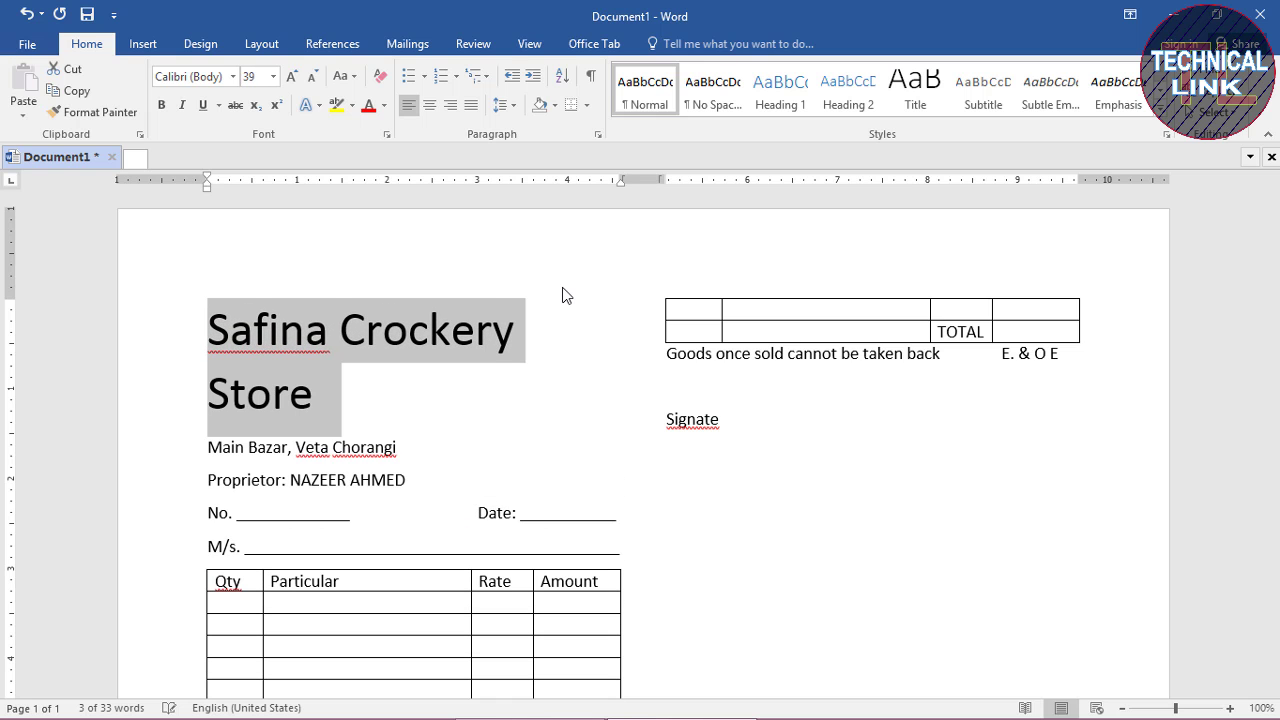
pyautogui.hotkey('ctrl', '[')
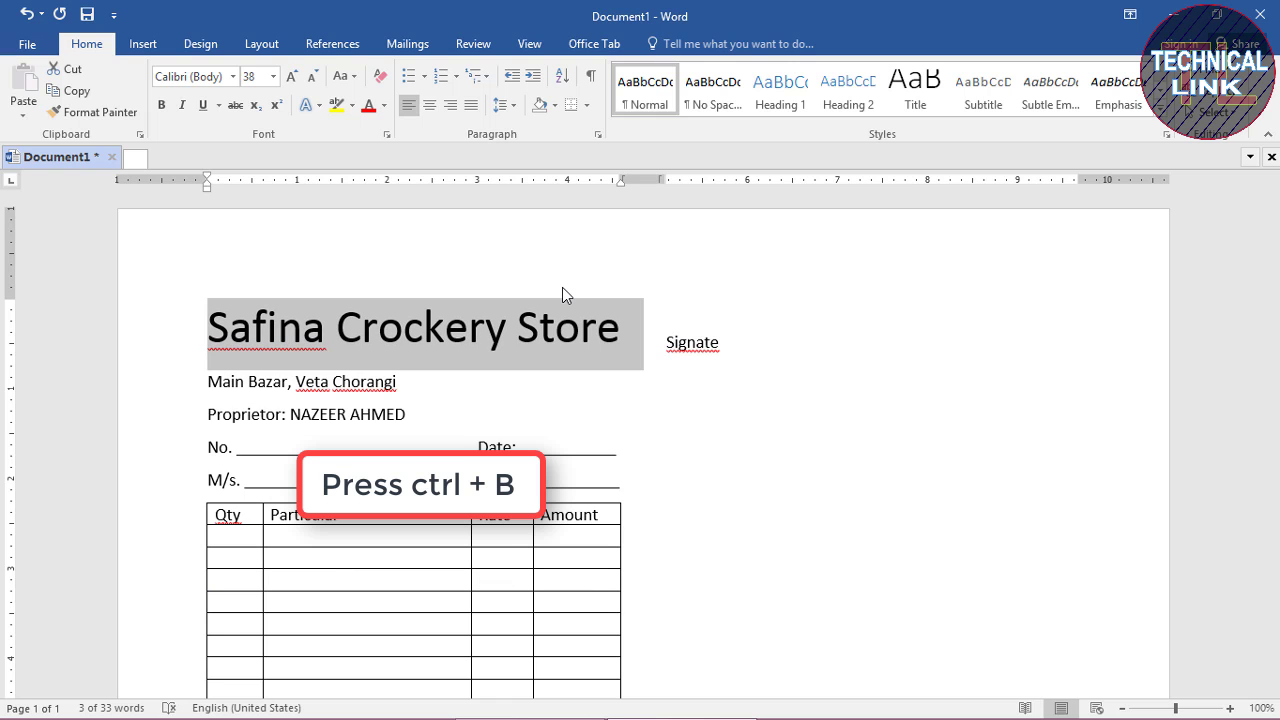
pyautogui.hotkey('ctrl', 'b')
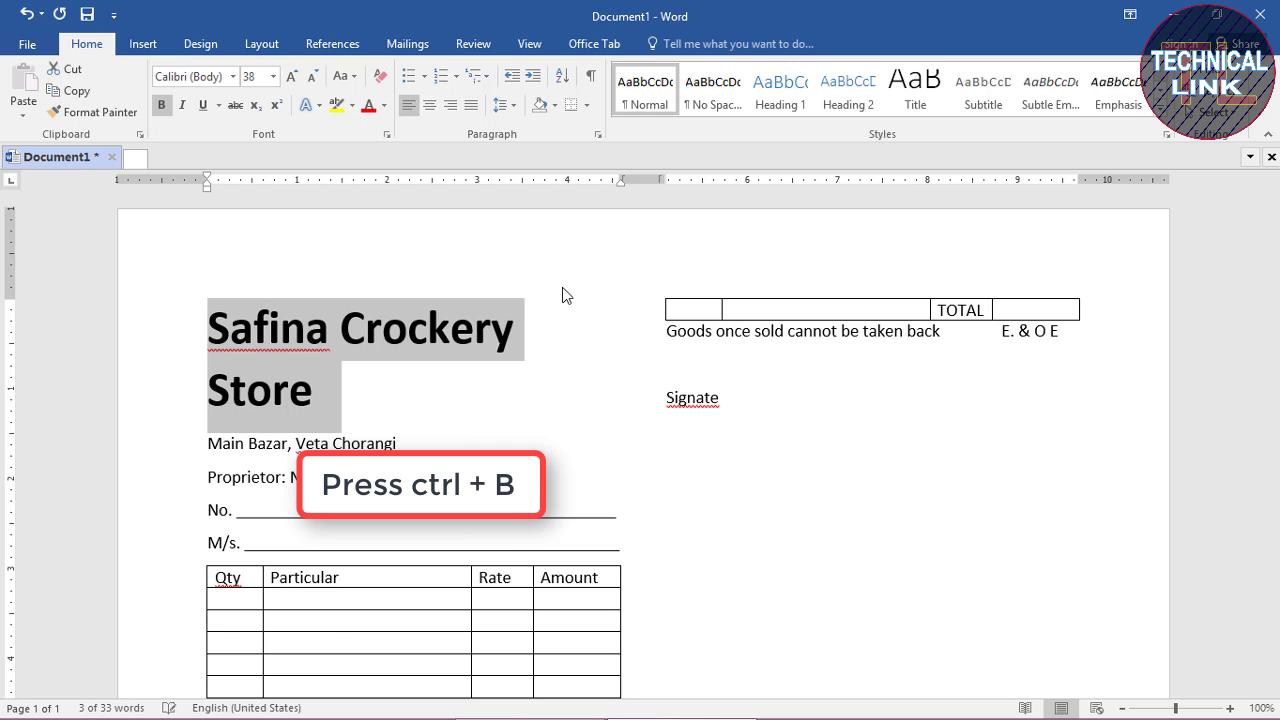
pyautogui.hotkey('ctrl', '[')
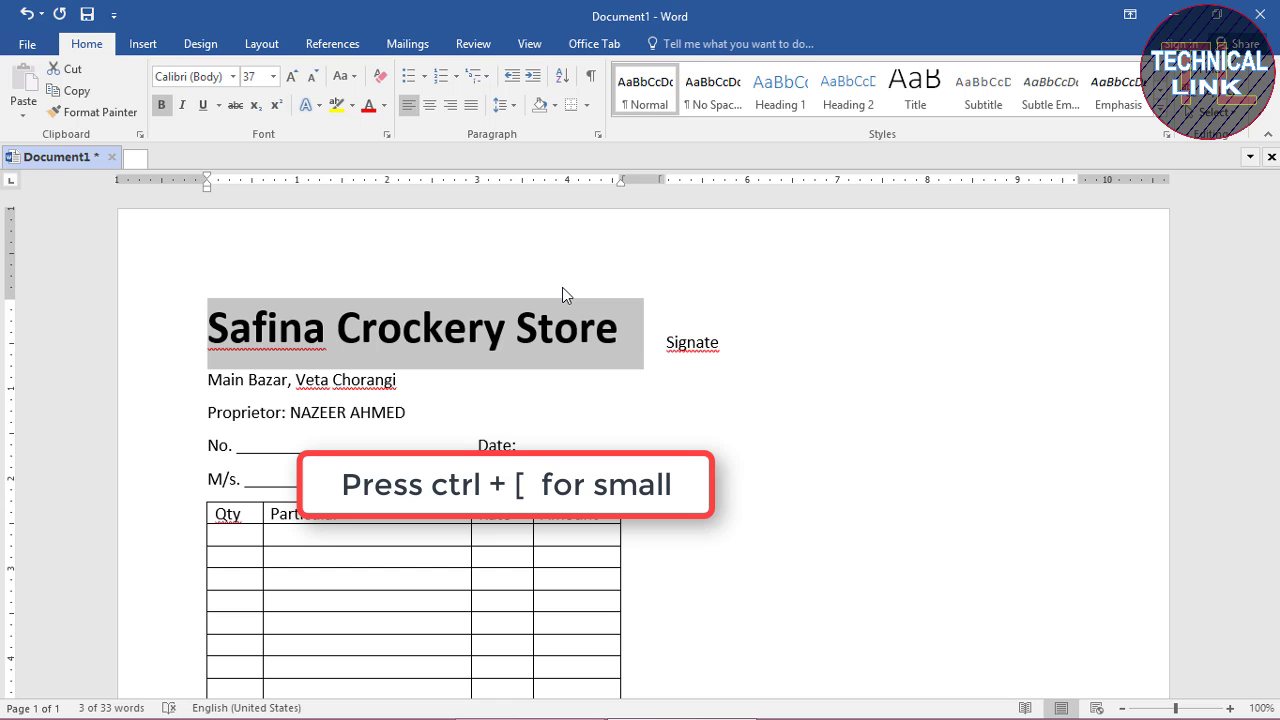
pyautogui.press('Down')
pyautogui.hotkey('shift', 'Down')
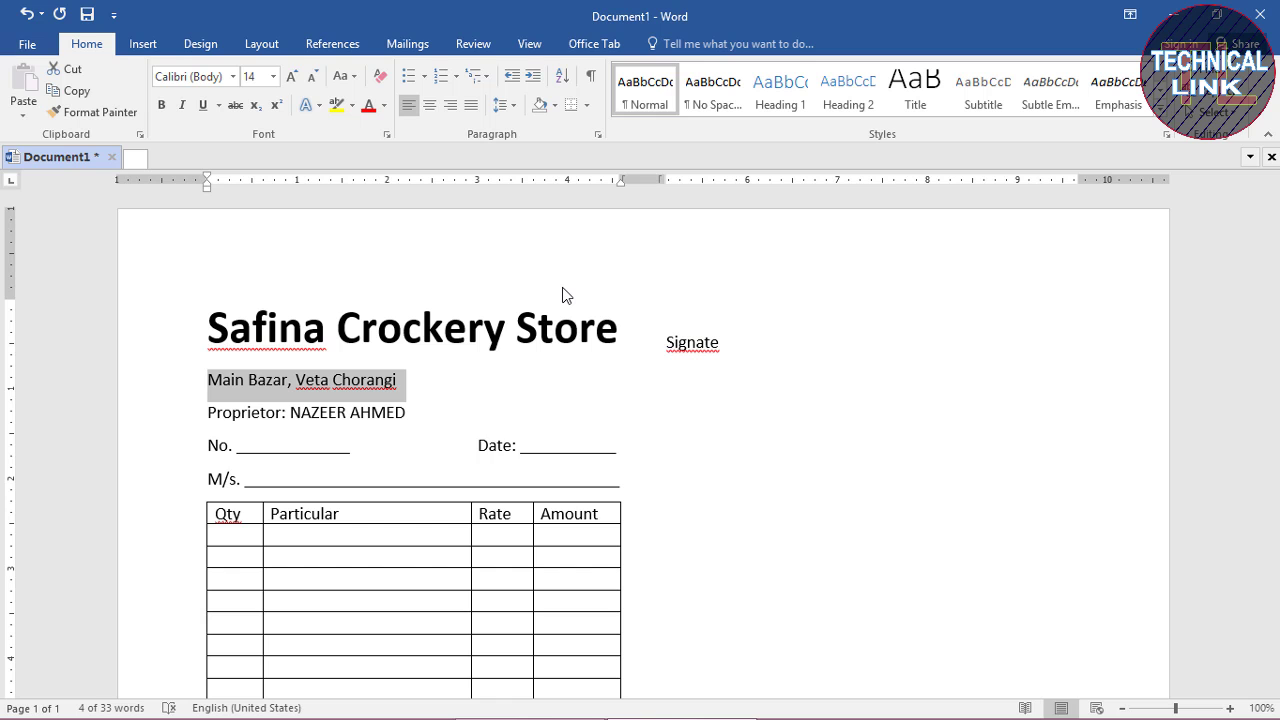
# Step: Enlarge, underline and centre the 'Main Bazar, Veta Chorangi' address line
pyautogui.hotkey('ctrl', ']')
pyautogui.hotkey('ctrl', ']')
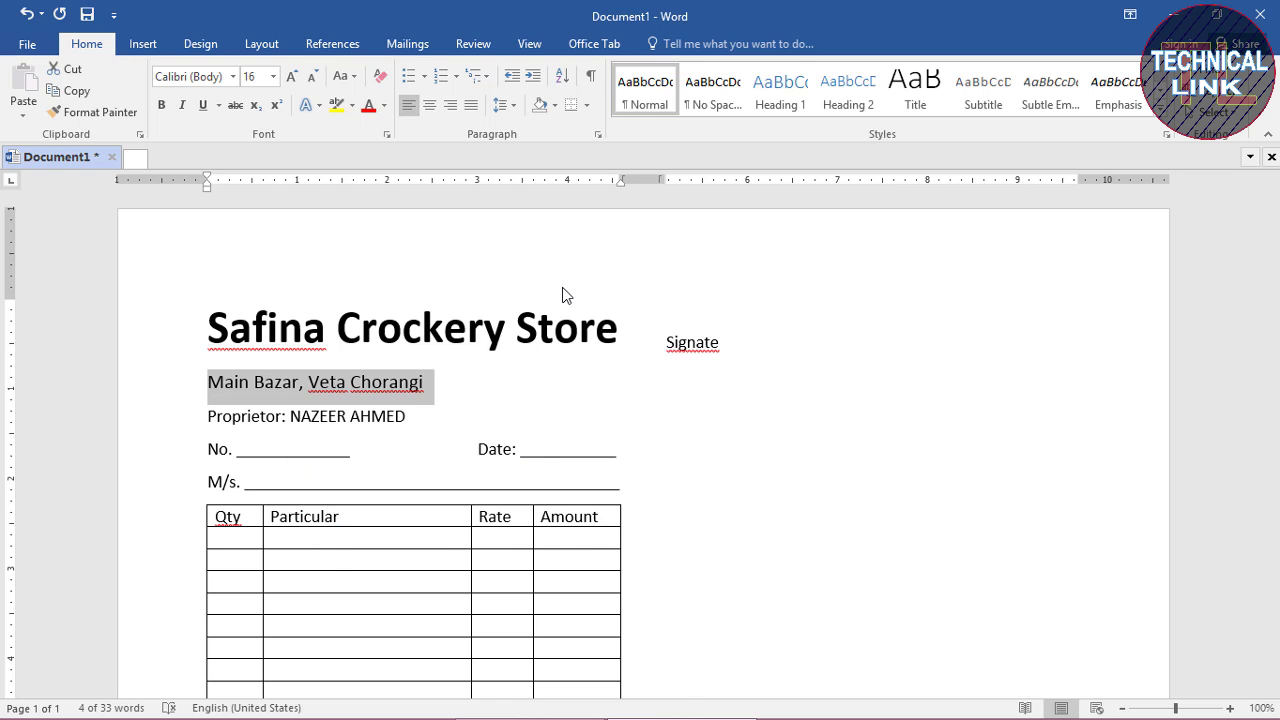
pyautogui.hotkey('ctrl', 'u')
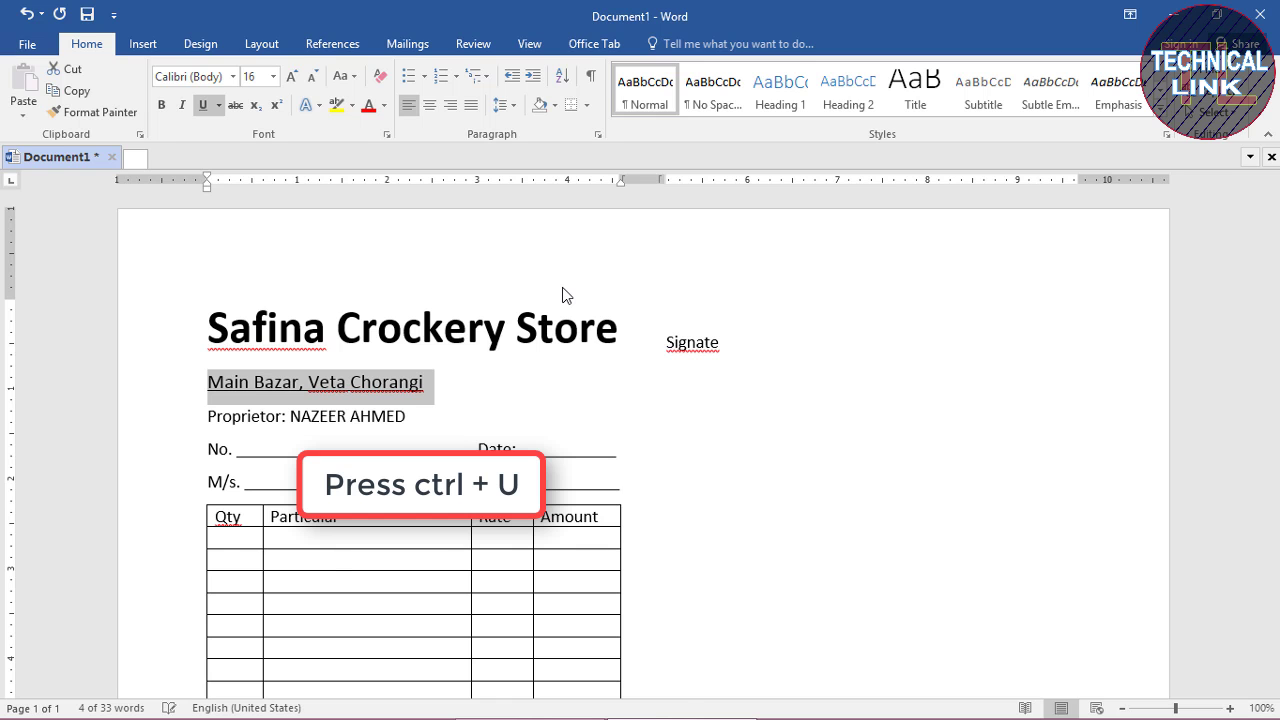
pyautogui.hotkey('ctrl', 'e')
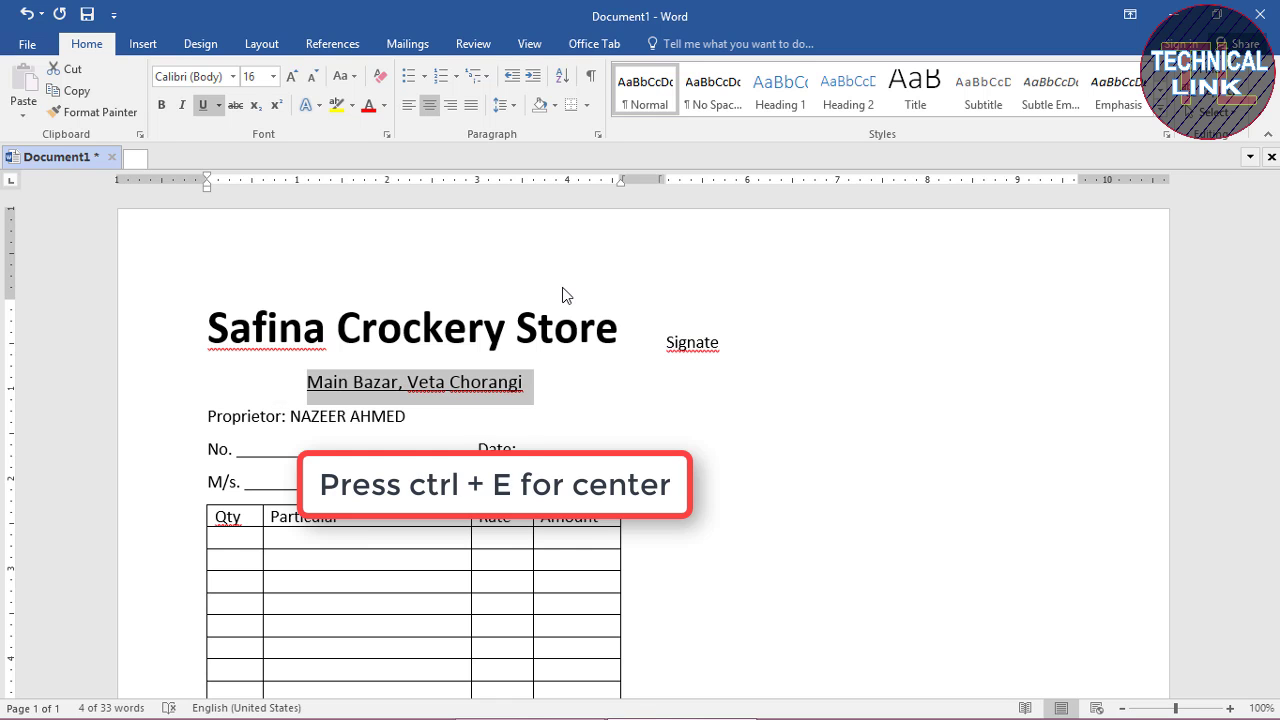
pyautogui.press('Down')
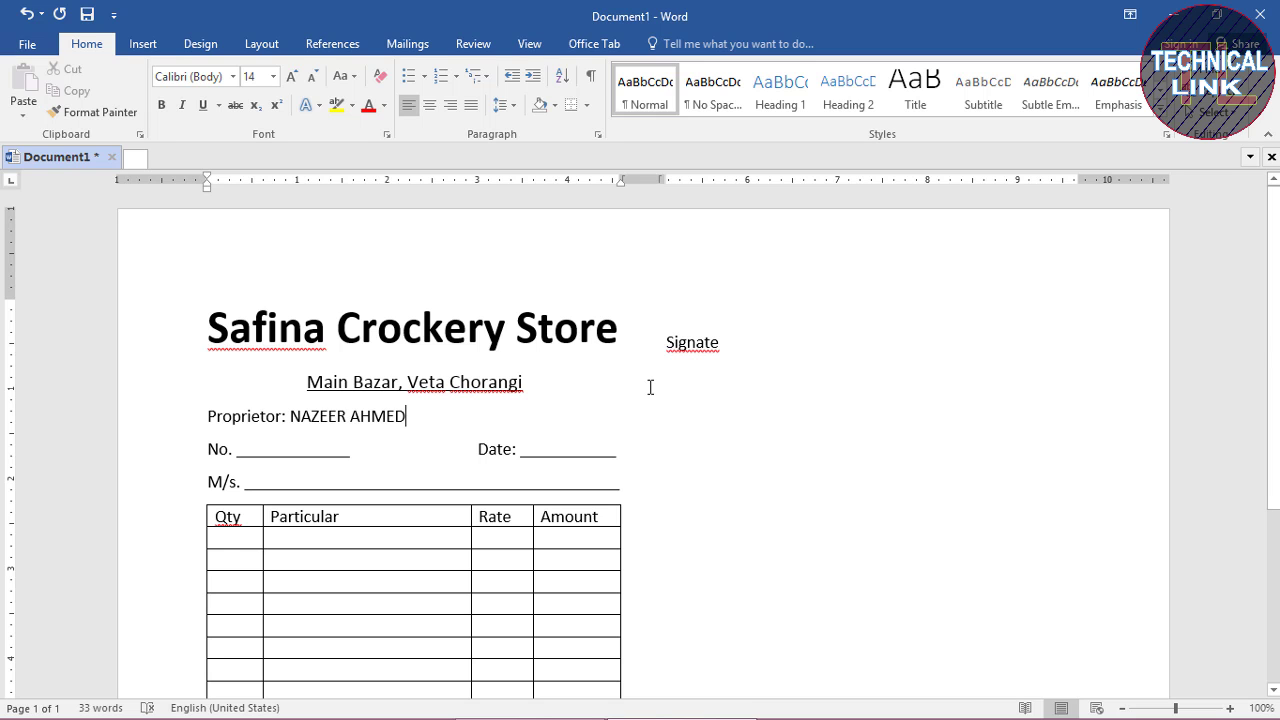
# Step: Make the Proprietor line bold at 18 pt, underline the name, and centre it
pyautogui.moveTo(386, 418)
pyautogui.mouseDown()
pyautogui.moveTo(249, 400)
pyautogui.moveTo(207, 418)
pyautogui.mouseUp()
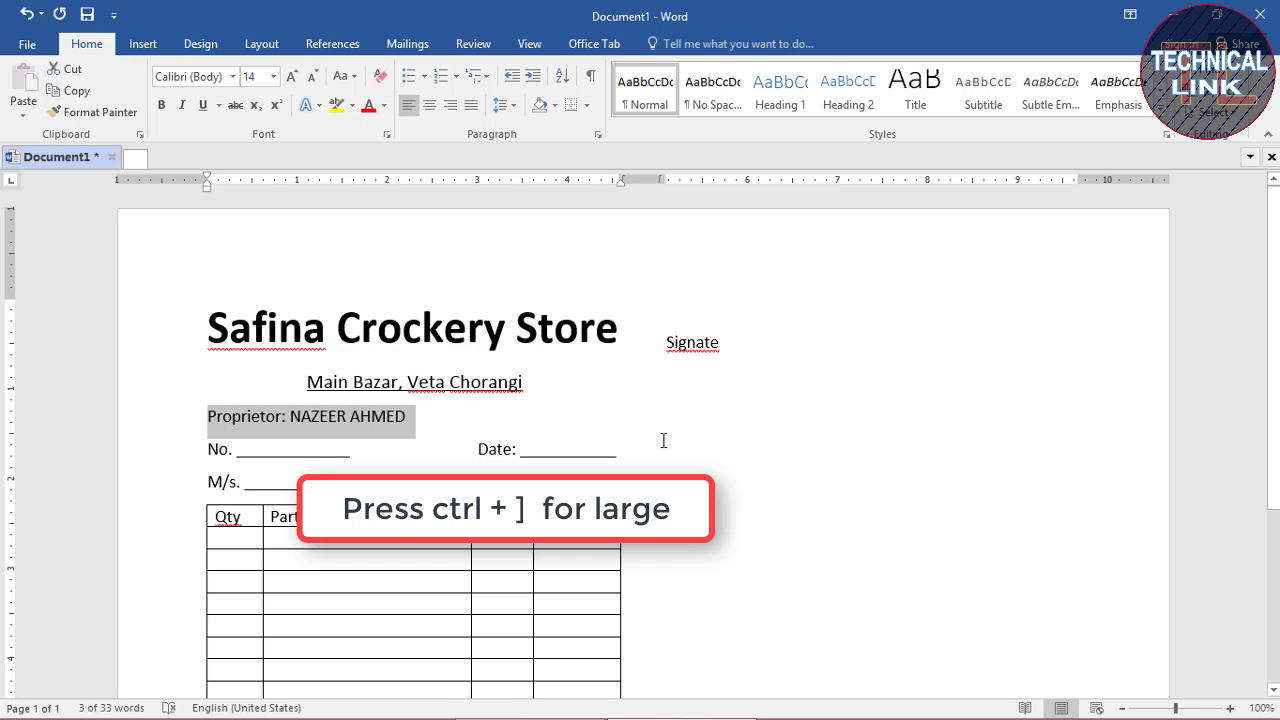
pyautogui.hotkey('ctrl', ']')
pyautogui.hotkey('ctrl', ']')
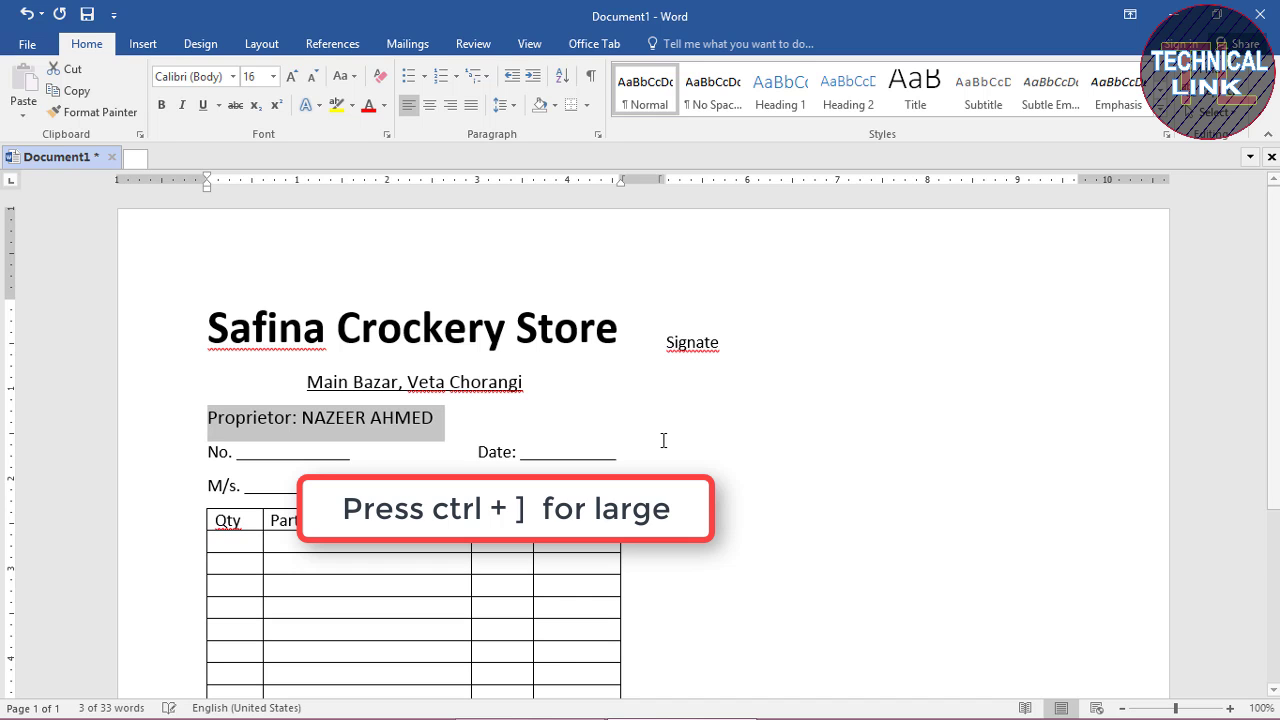
pyautogui.hotkey('ctrl', ']')
pyautogui.hotkey('ctrl', ']')
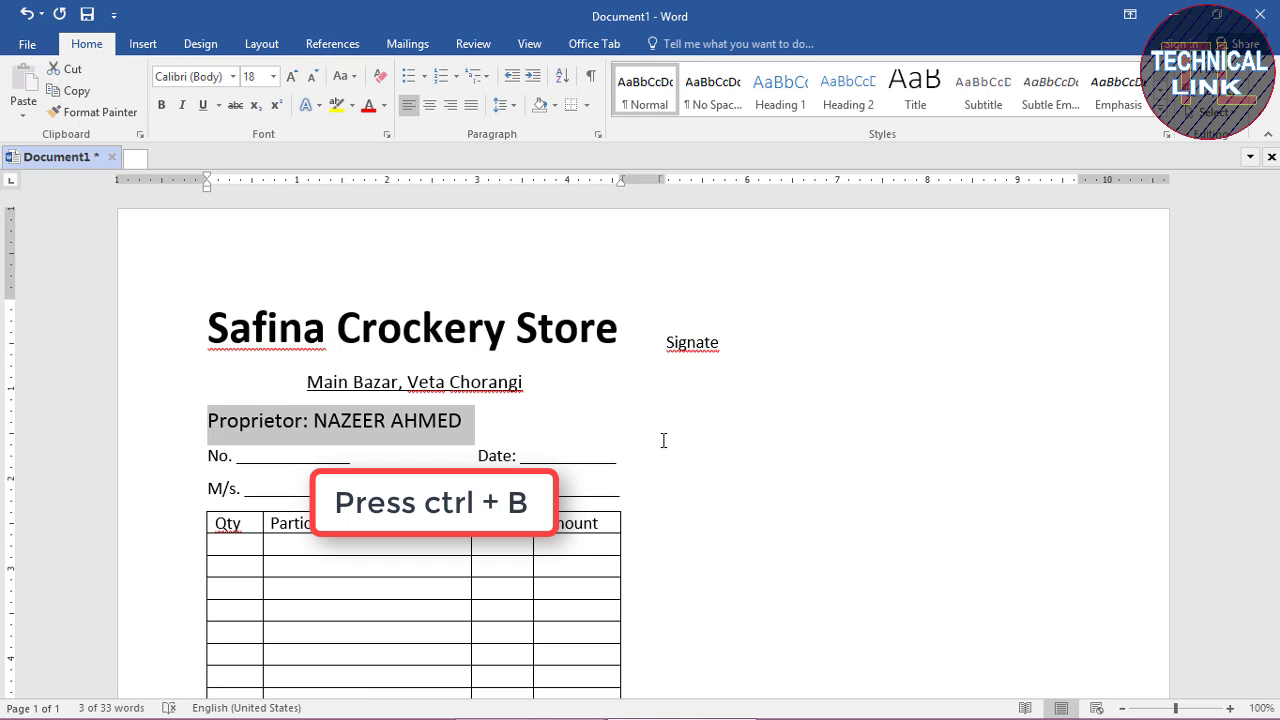
pyautogui.hotkey('ctrl', 'b')
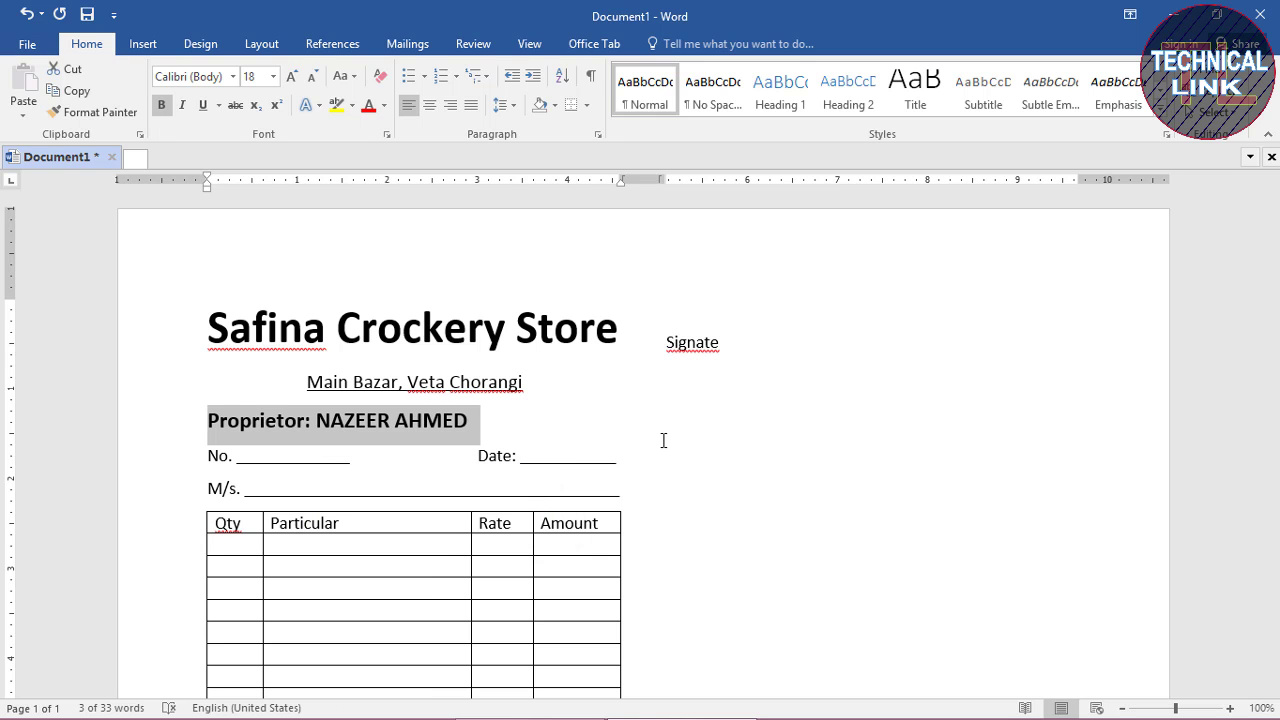
pyautogui.click(317, 424)
pyautogui.moveTo(317, 424); pyautogui.dragTo(453, 424)
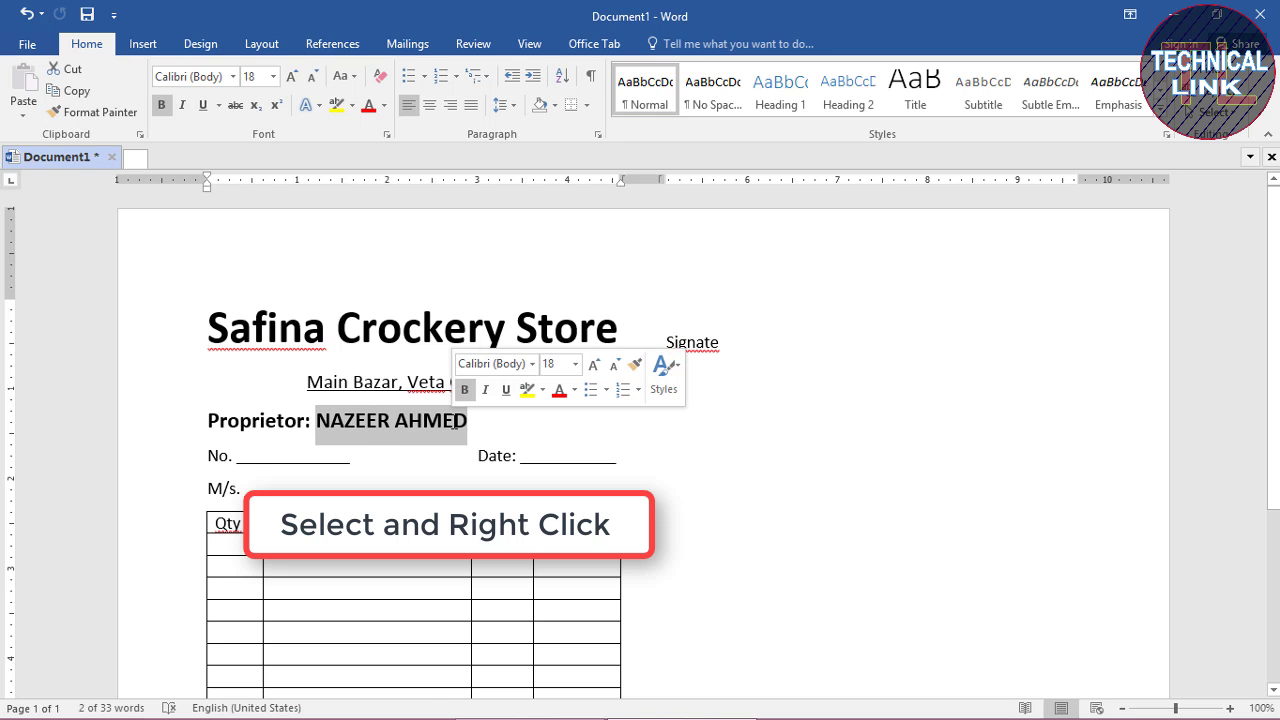
pyautogui.click(506, 390)
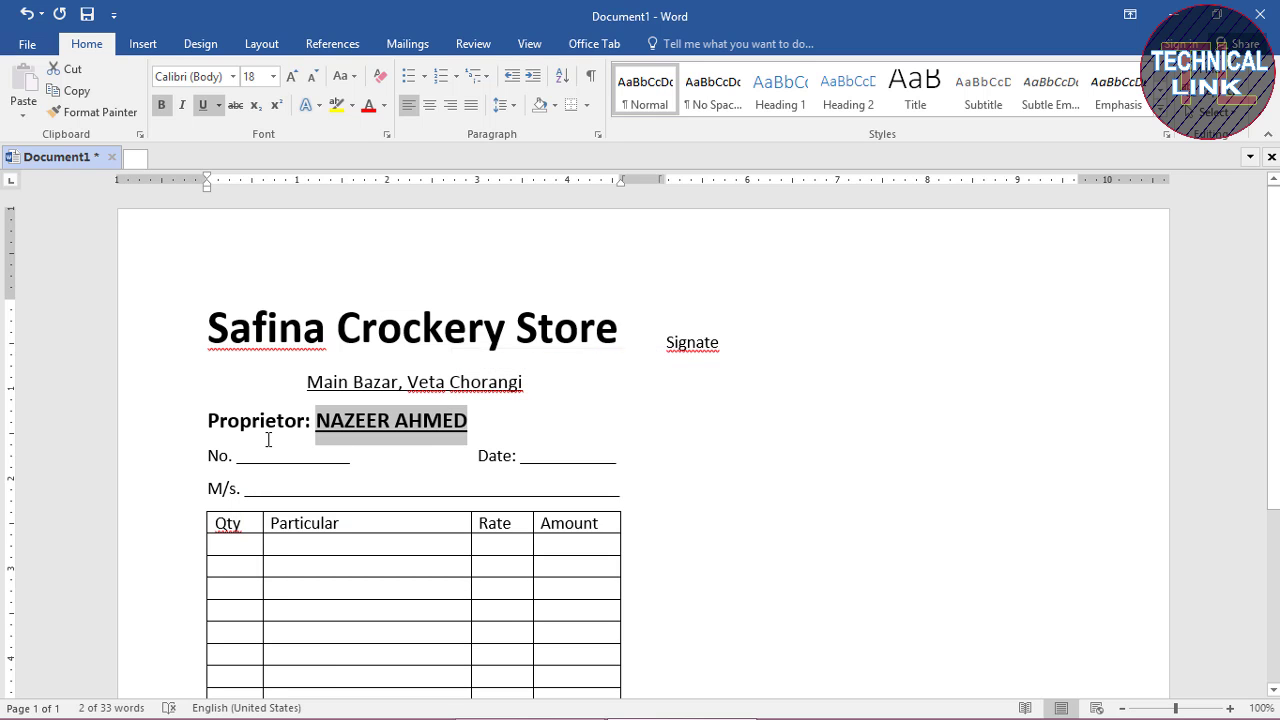
pyautogui.moveTo(470, 420); pyautogui.dragTo(266, 420)
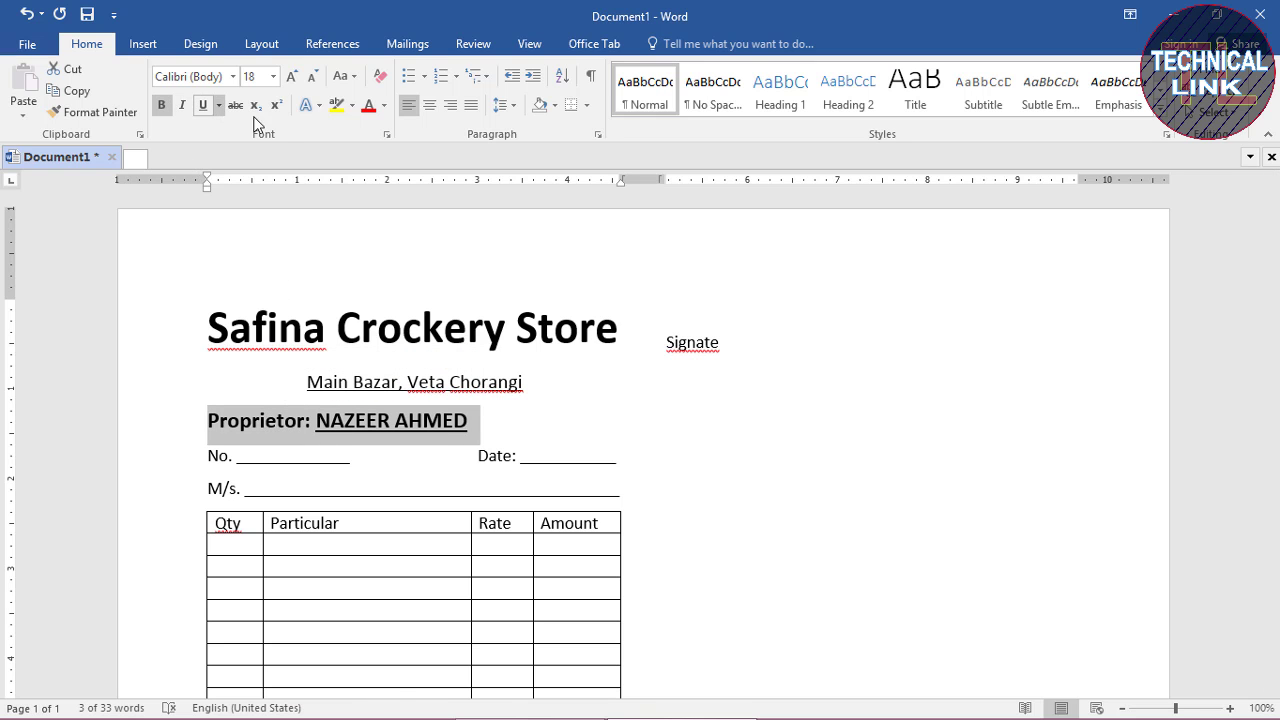
pyautogui.click(430, 106)
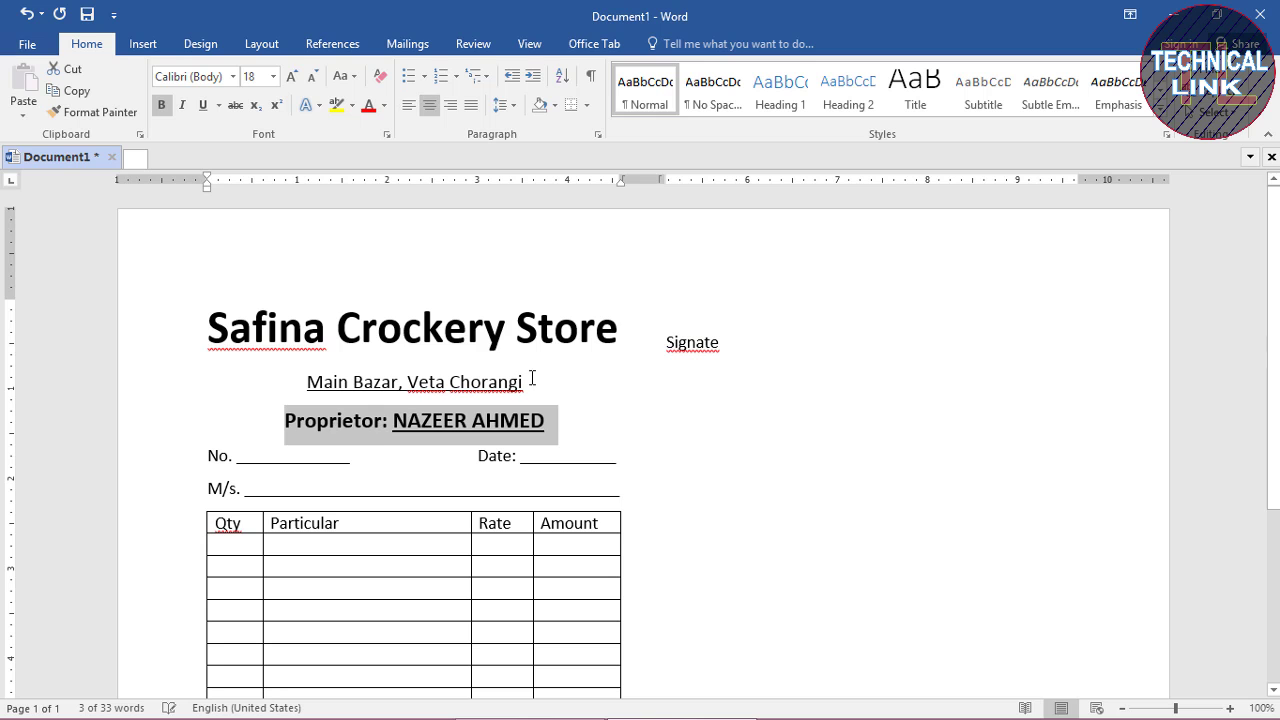
pyautogui.click(549, 422)
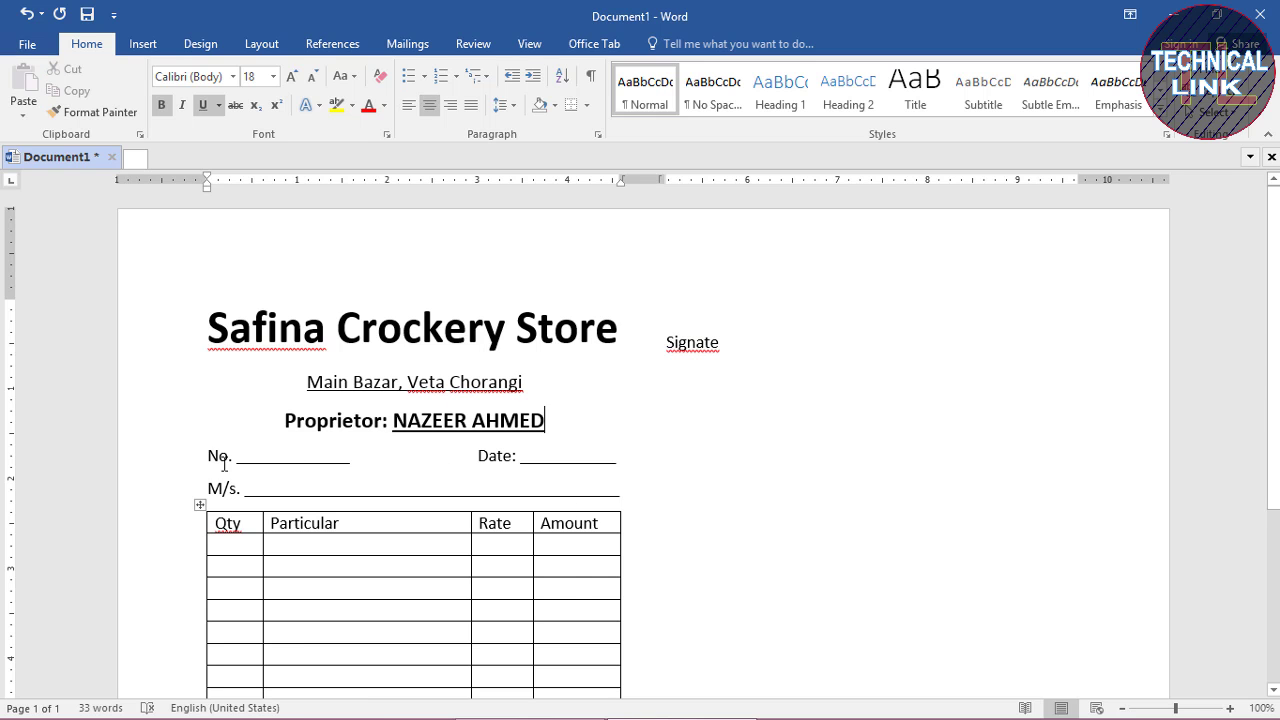
# Step: Make the No., Date: and M/s. labels bold
pyautogui.moveTo(233, 460); pyautogui.dragTo(207, 458)
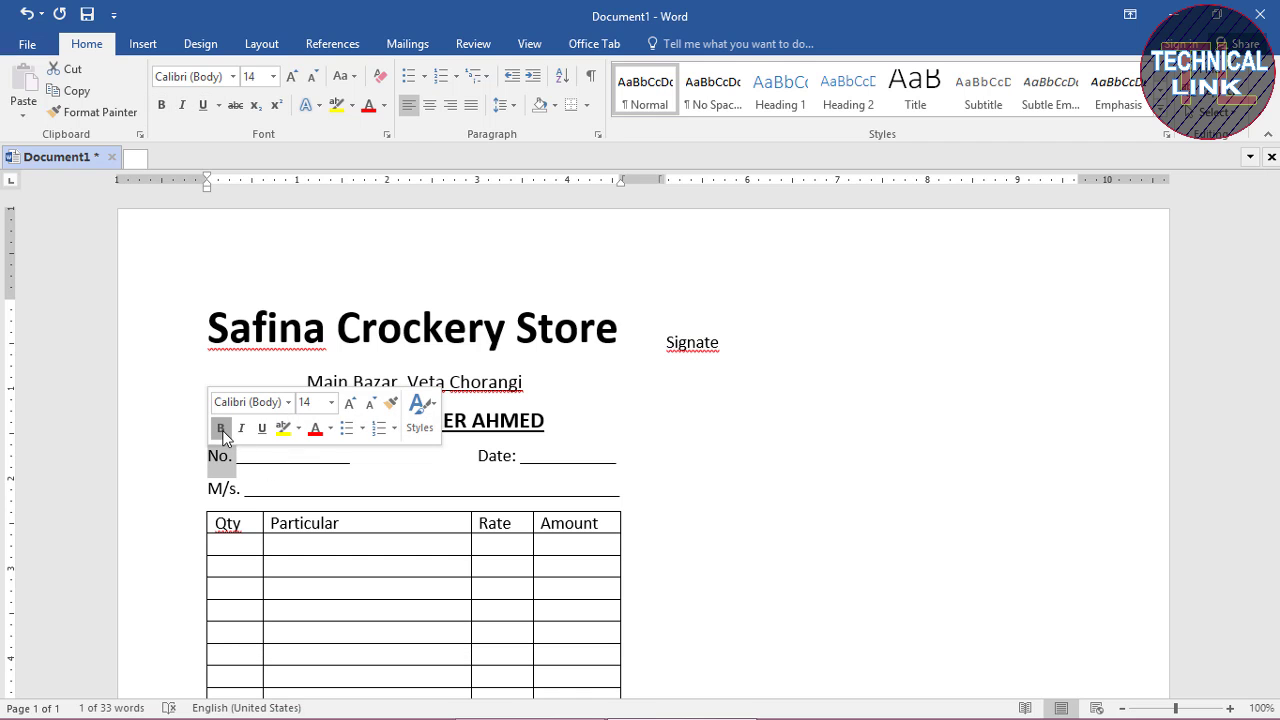
pyautogui.click(220, 428)
pyautogui.moveTo(518, 458); pyautogui.dragTo(478, 458)
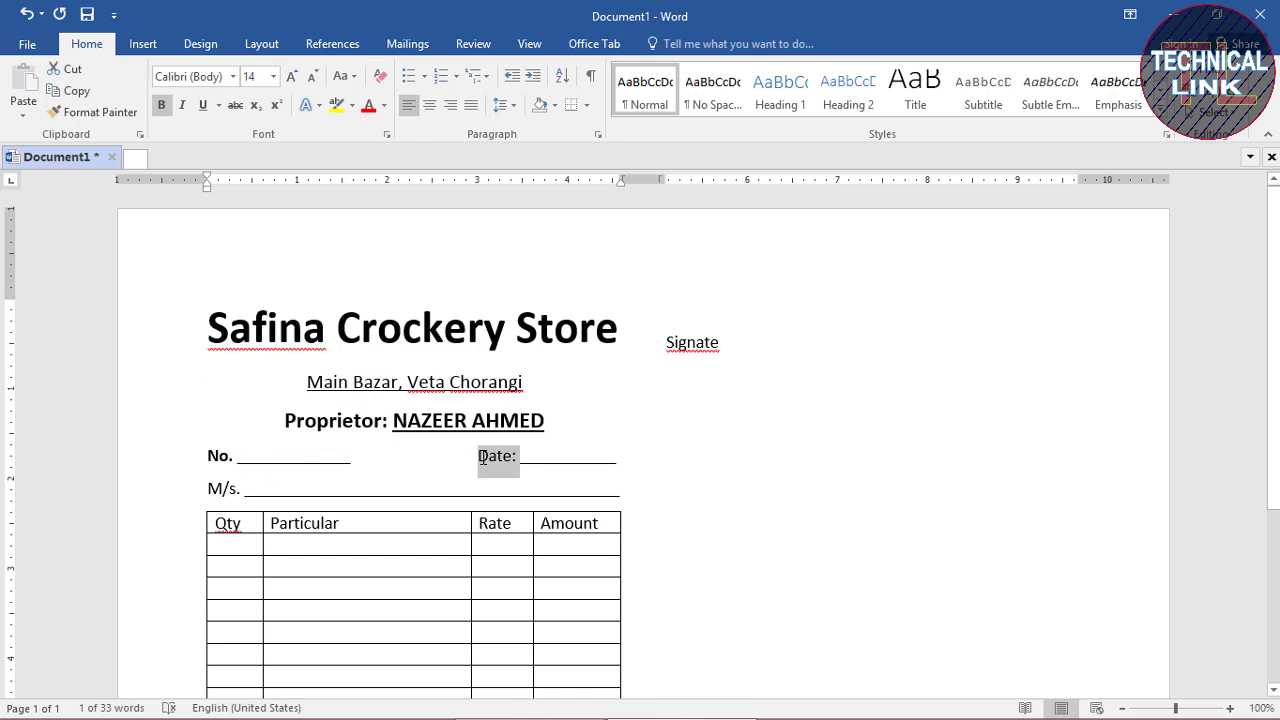
pyautogui.click(491, 421)
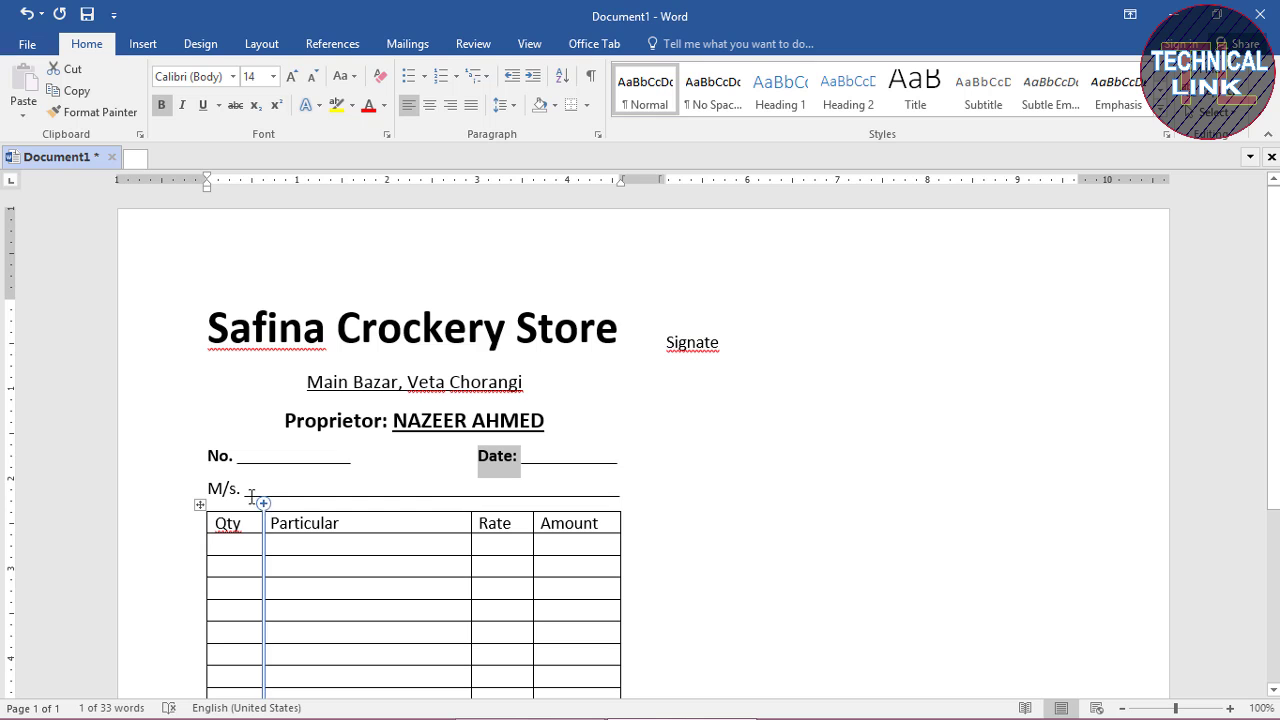
pyautogui.moveTo(243, 488); pyautogui.dragTo(208, 486)
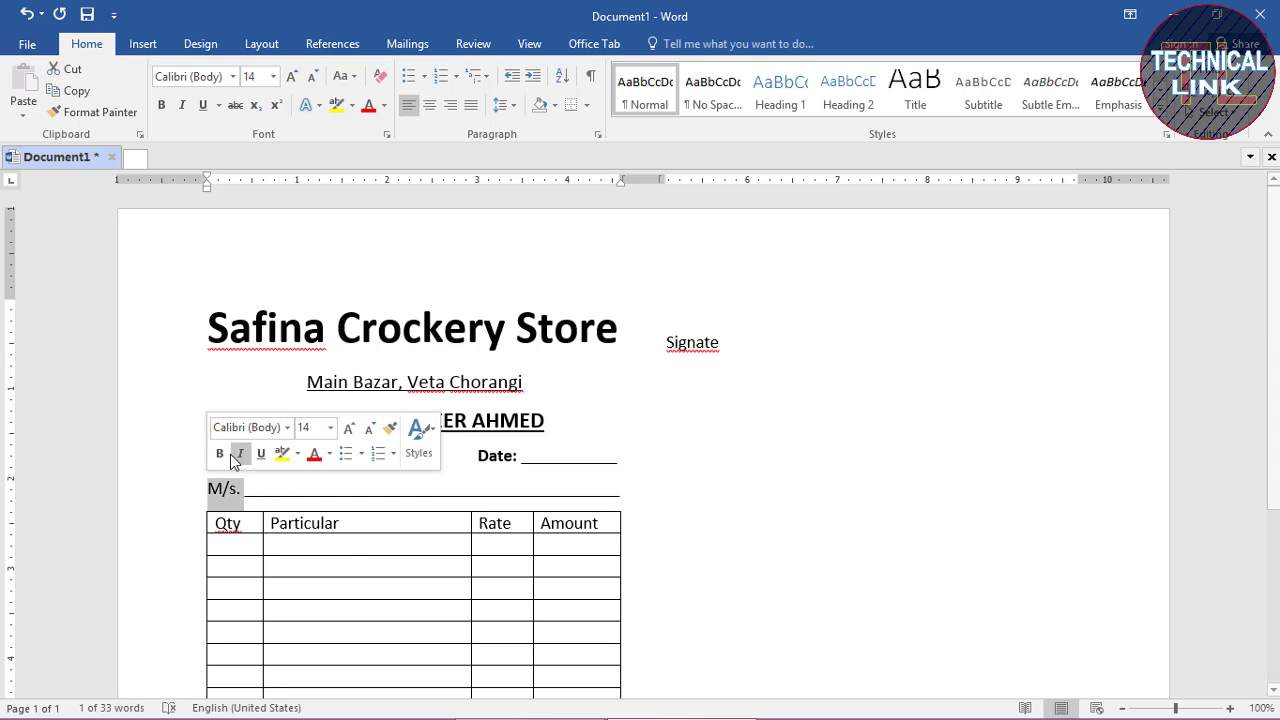
pyautogui.click(221, 455)
# Step: Centre and bold the table header row Qty, Particular, Rate and Amount
pyautogui.click(604, 533)
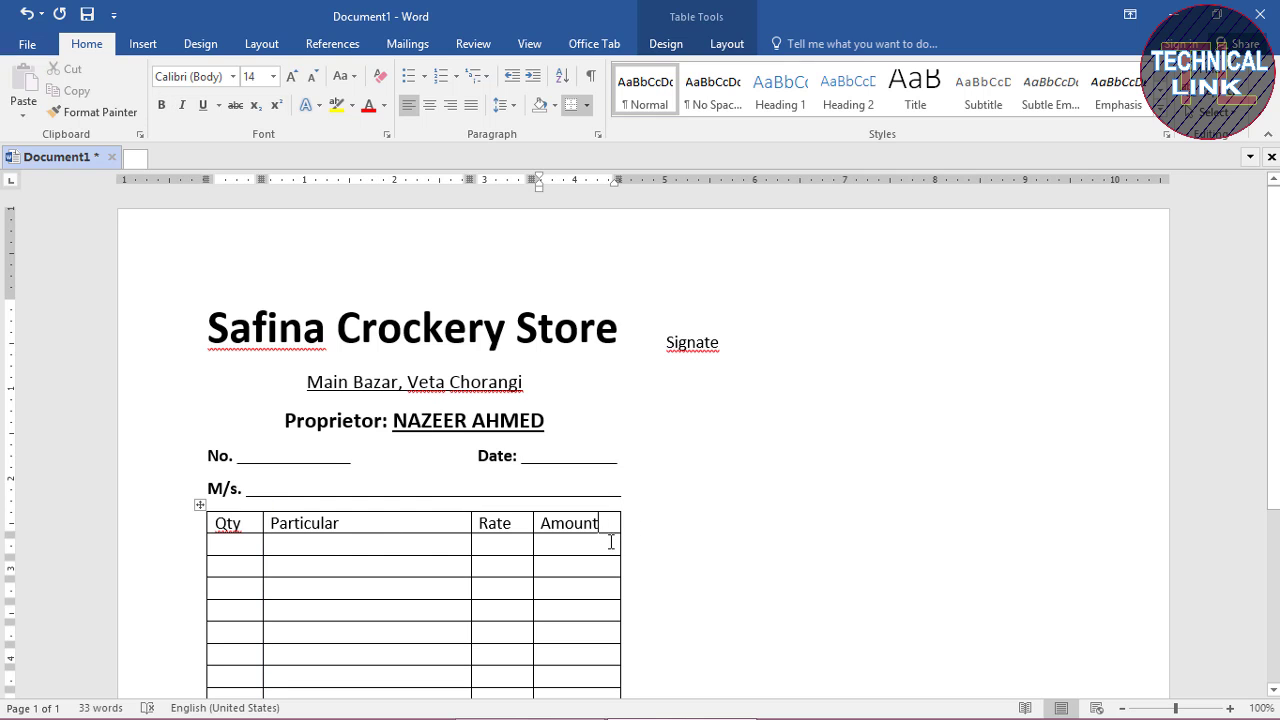
pyautogui.moveTo(595, 524)
pyautogui.mouseDown()
pyautogui.moveTo(423, 520)
pyautogui.moveTo(243, 537)
pyautogui.moveTo(237, 526)
pyautogui.mouseUp()
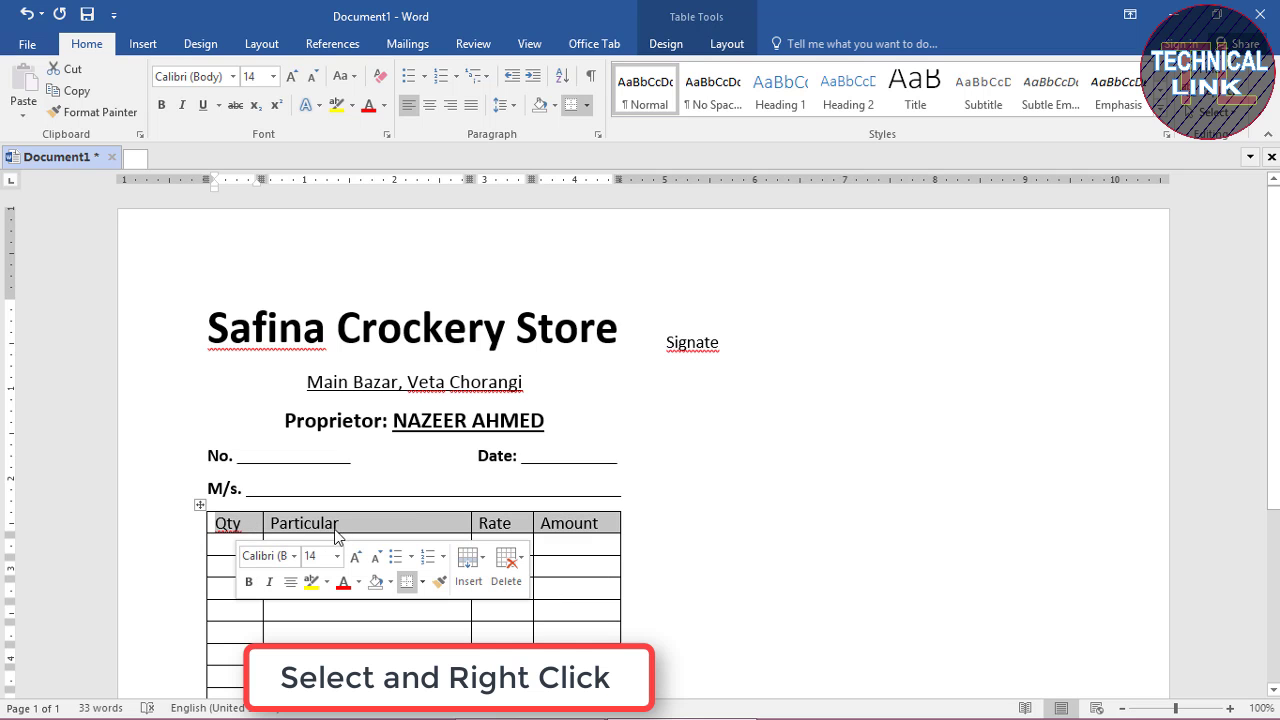
pyautogui.click(292, 584)
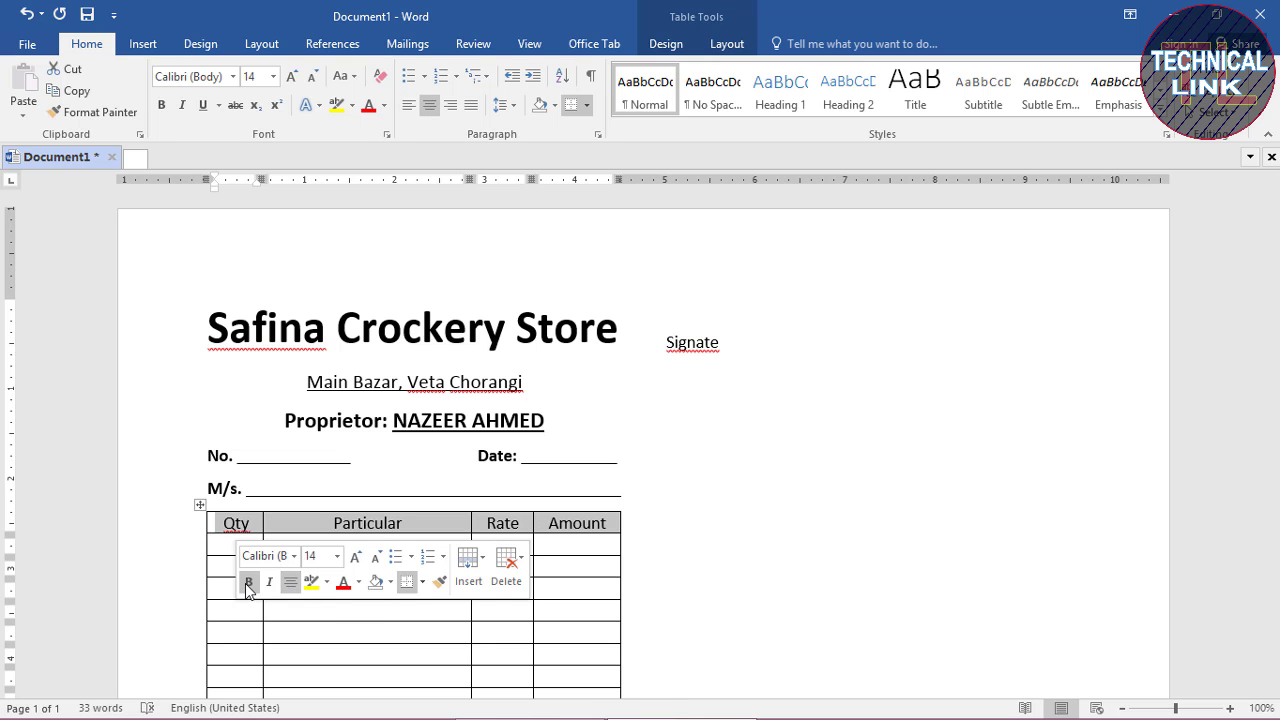
pyautogui.click(248, 582)
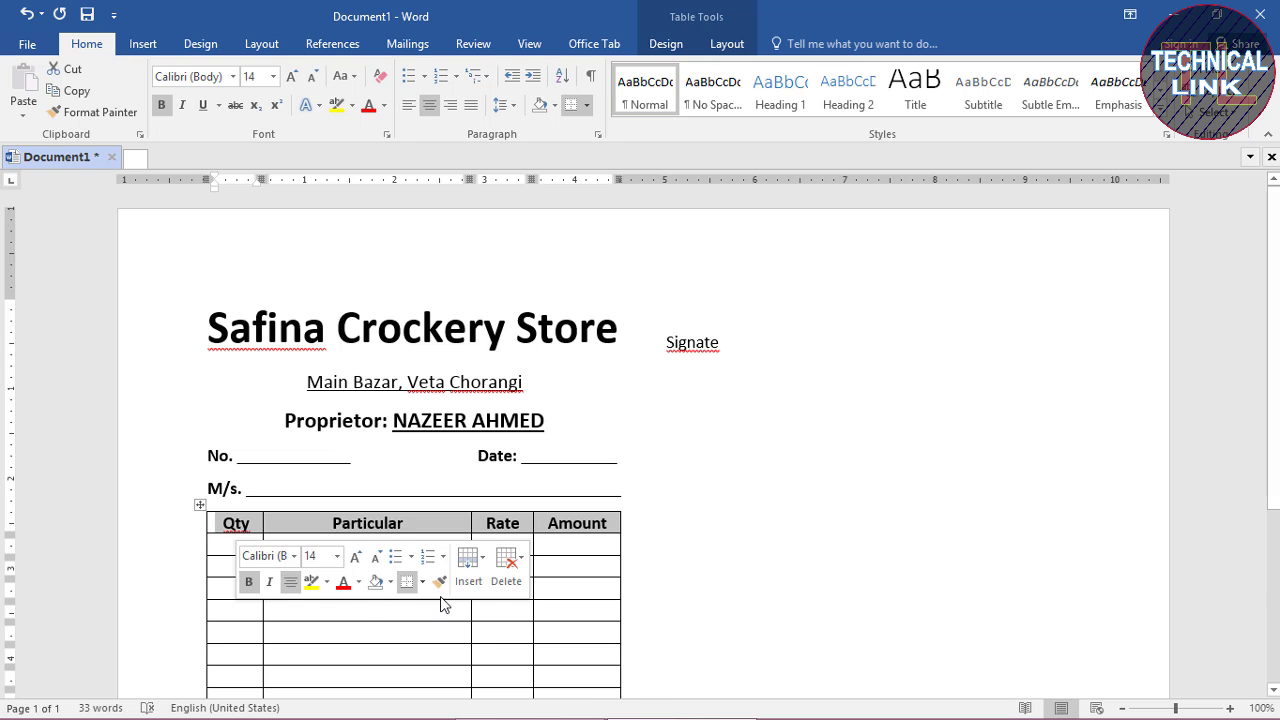
pyautogui.click(390, 586)
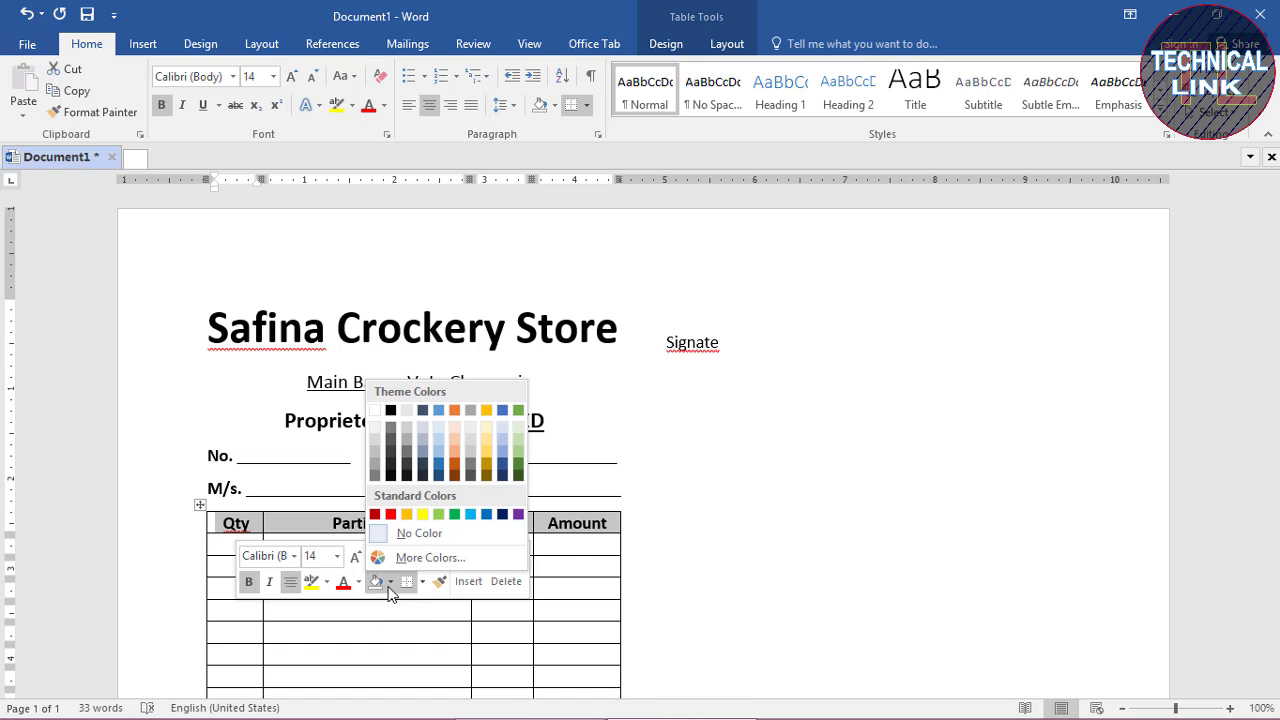
# Step: Shade the table header row black and make the word TOTAL bold
pyautogui.click(390, 411)
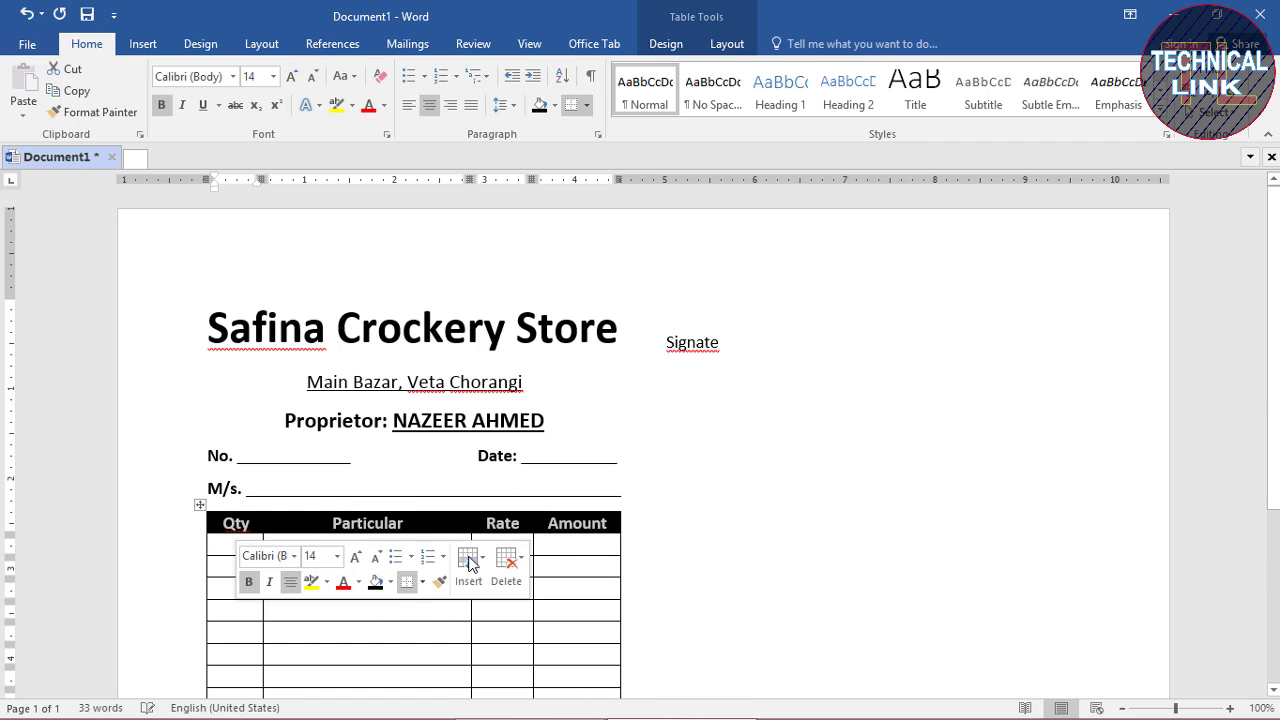
pyautogui.click(584, 545)
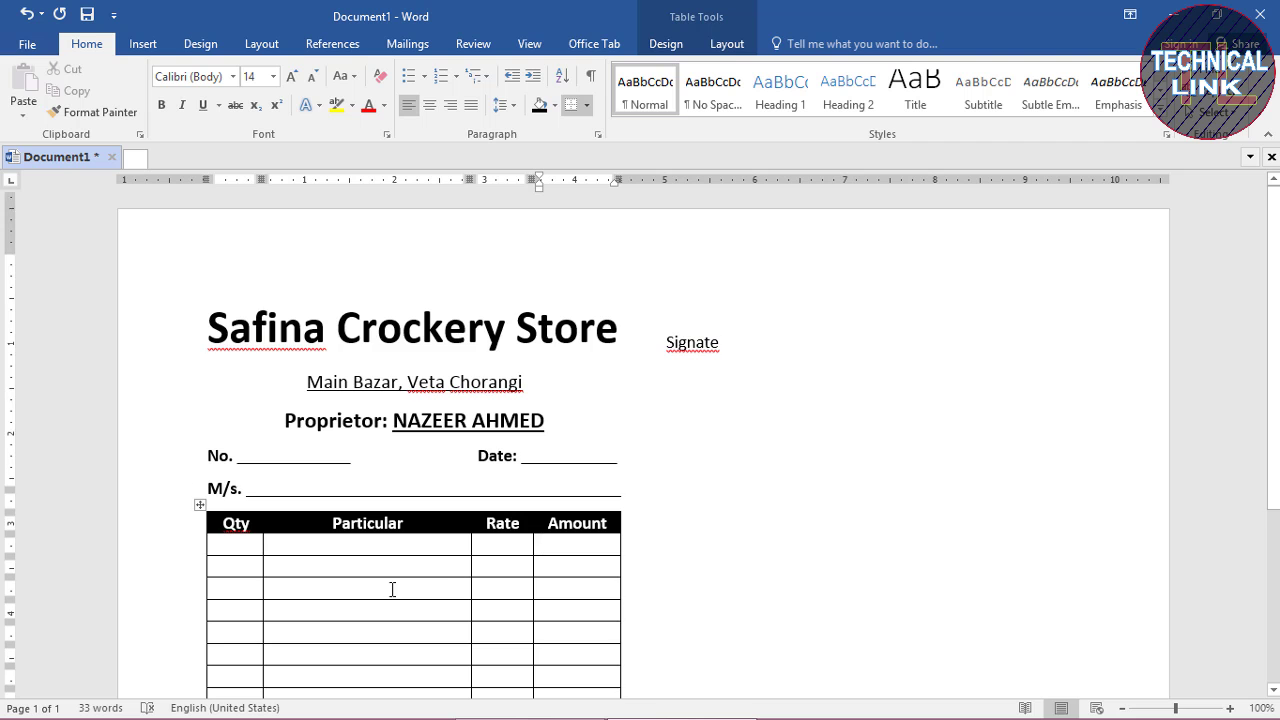
pyautogui.scroll(-5, 392, 589)
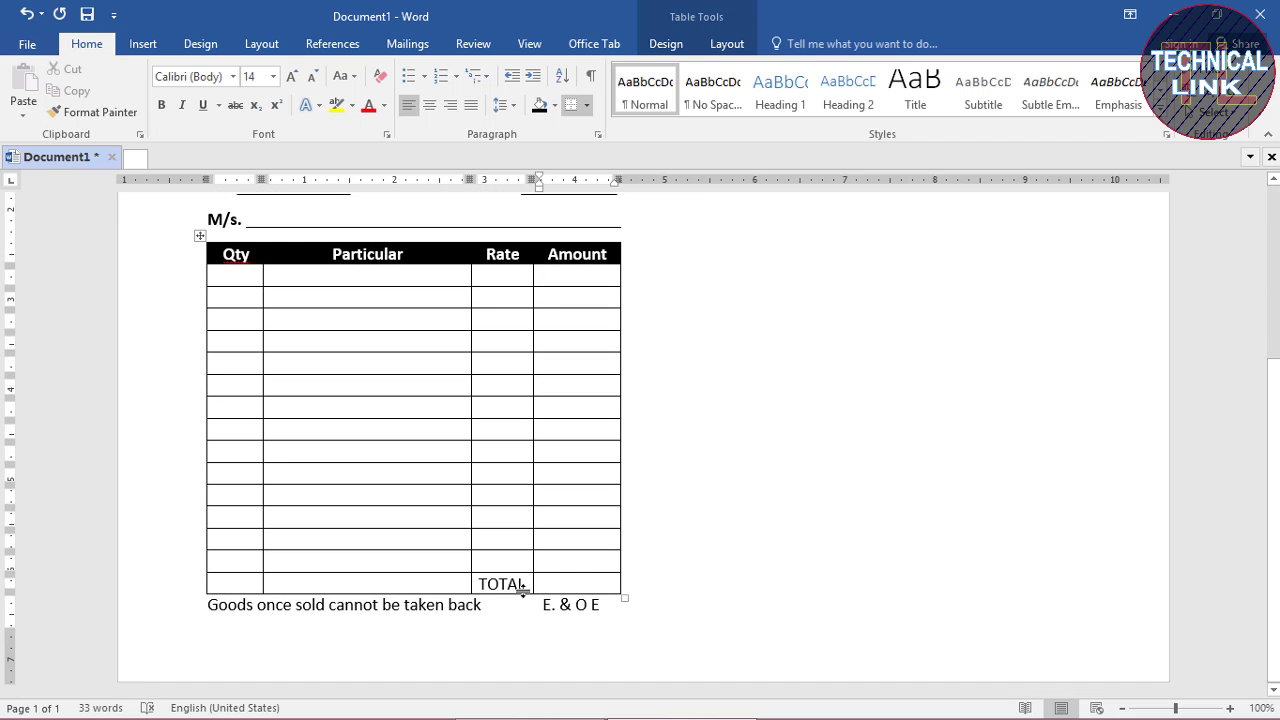
pyautogui.moveTo(522, 585); pyautogui.dragTo(478, 585)
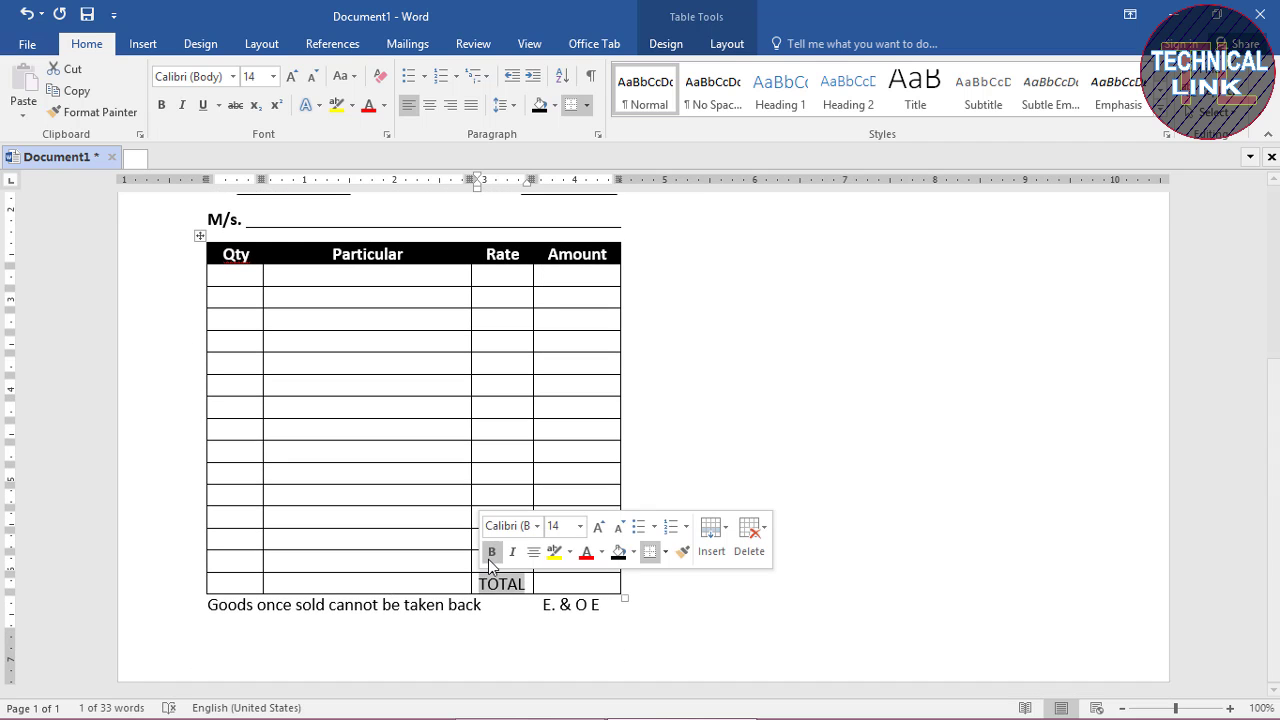
pyautogui.click(491, 552)
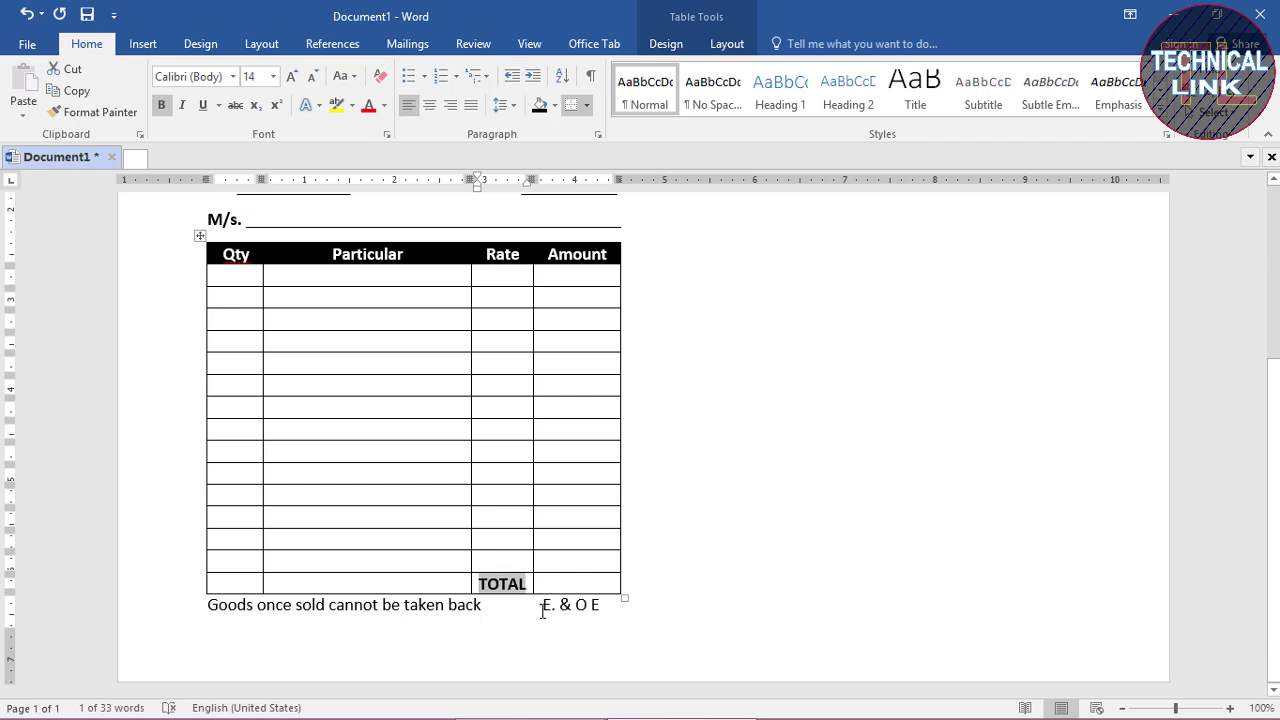
# Step: Correct 'Signate' to 'Signature' and make it bold
pyautogui.scroll(4, 545, 607)
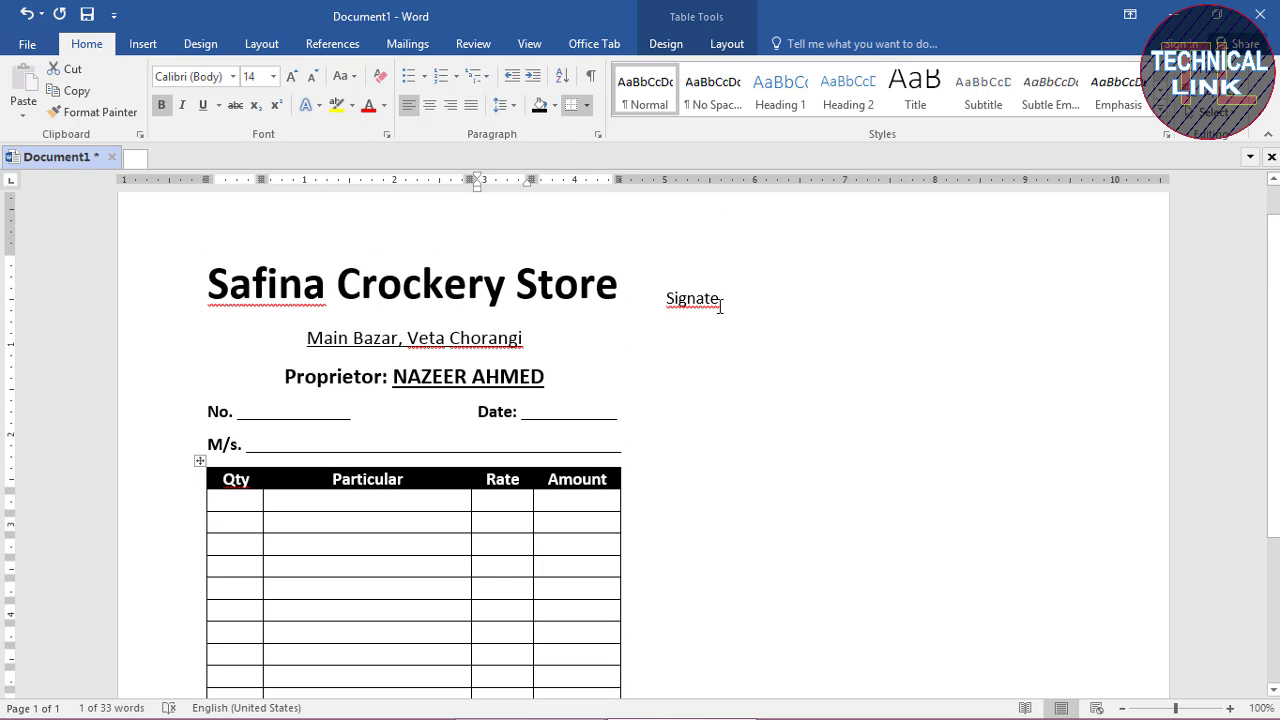
pyautogui.click(720, 307)
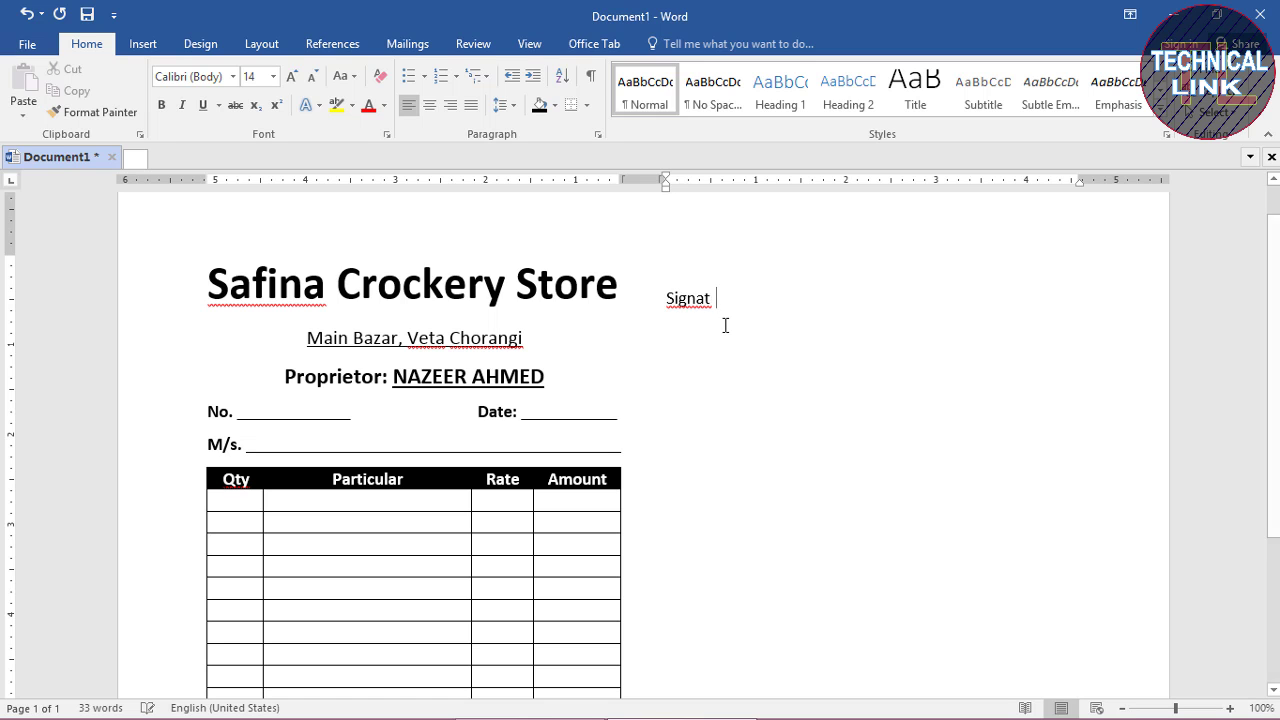
pyautogui.press('BackSpace')
pyautogui.write('re')
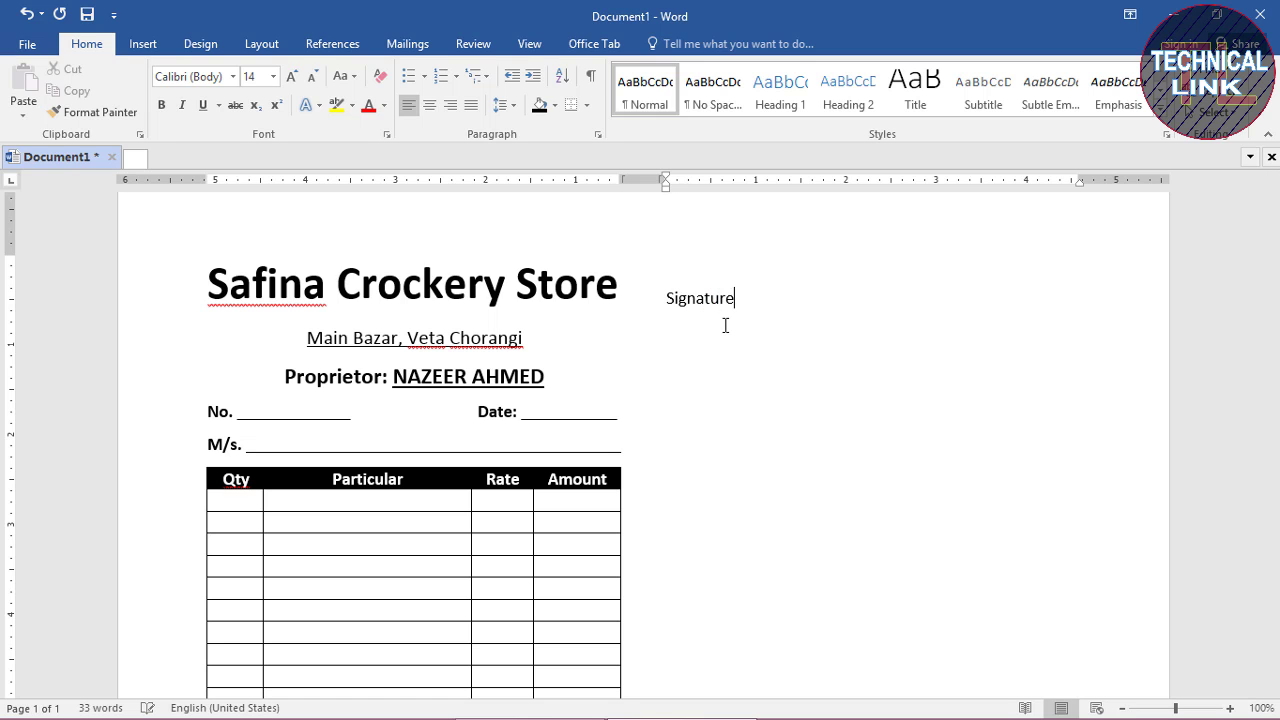
pyautogui.scroll(1, 726, 323)
pyautogui.moveTo(738, 342); pyautogui.dragTo(665, 340)
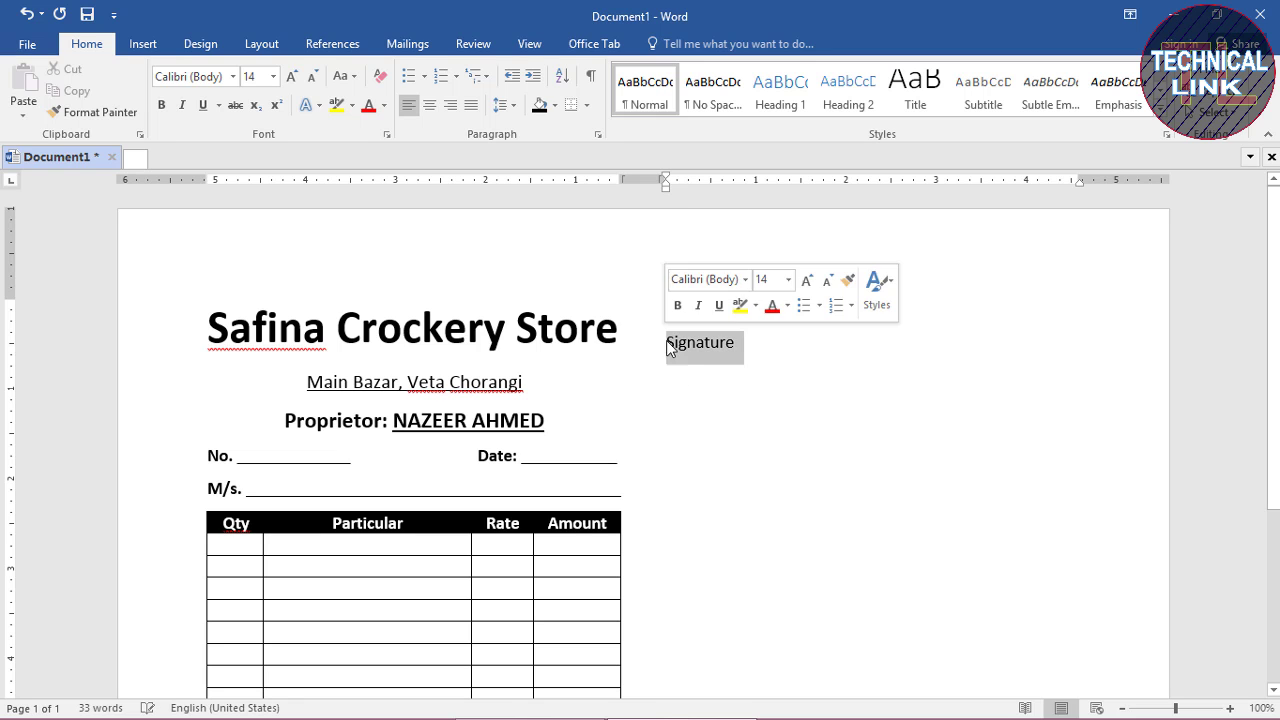
pyautogui.click(677, 305)
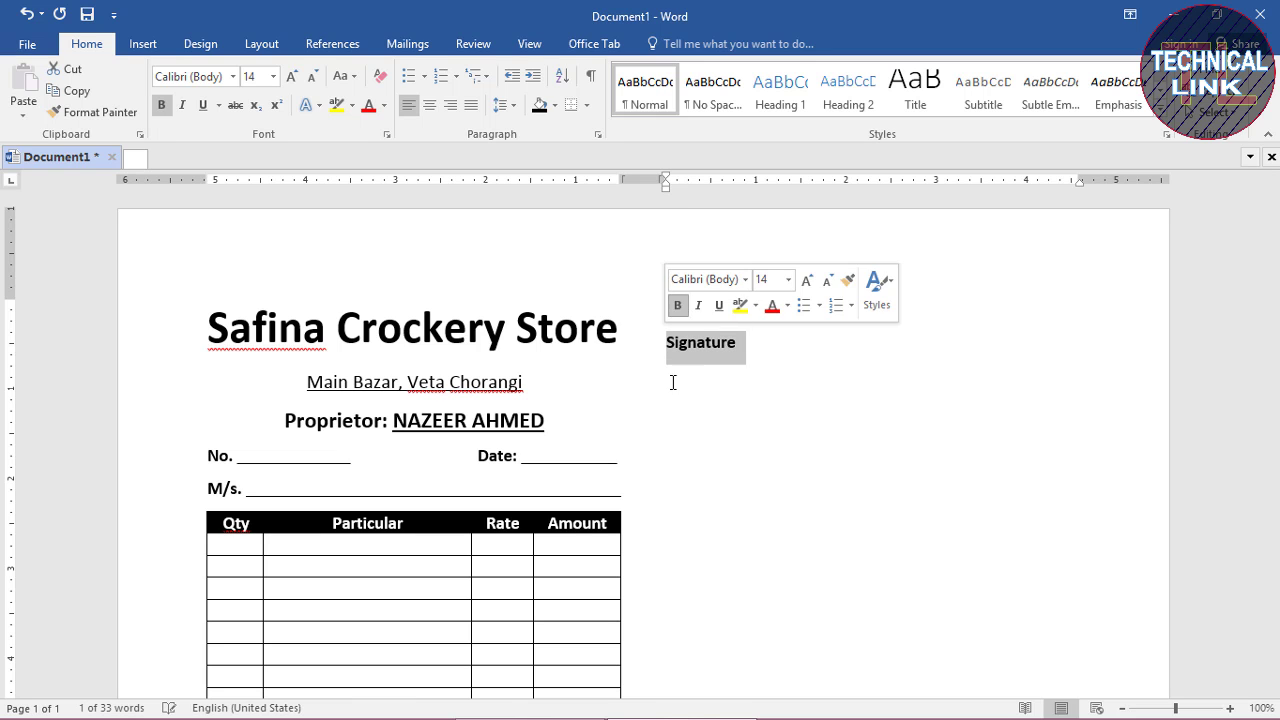
pyautogui.click(746, 346)
# Step: Set the store heading lines above the table to Multiple line spacing at 0.8
pyautogui.moveTo(442, 469)
pyautogui.mouseDown()
pyautogui.moveTo(226, 374)
pyautogui.moveTo(202, 340)
pyautogui.mouseUp()
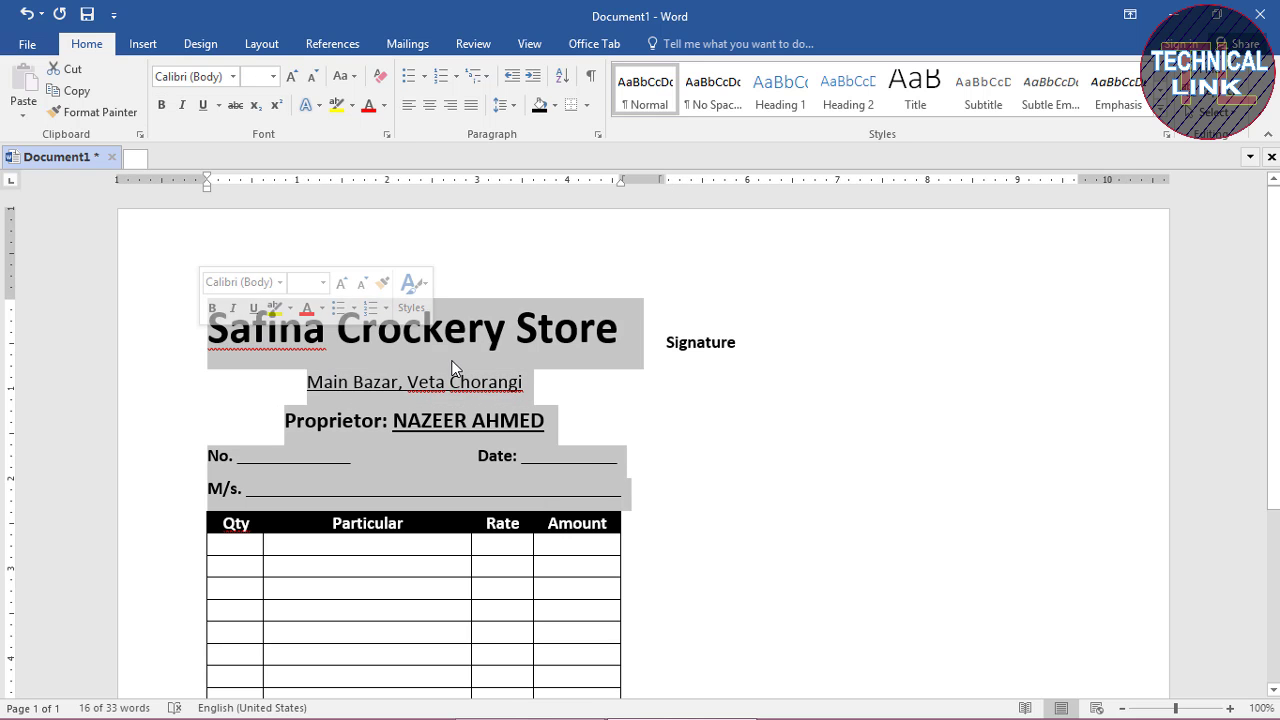
pyautogui.rightClick(454, 356)
pyautogui.click(515, 489)
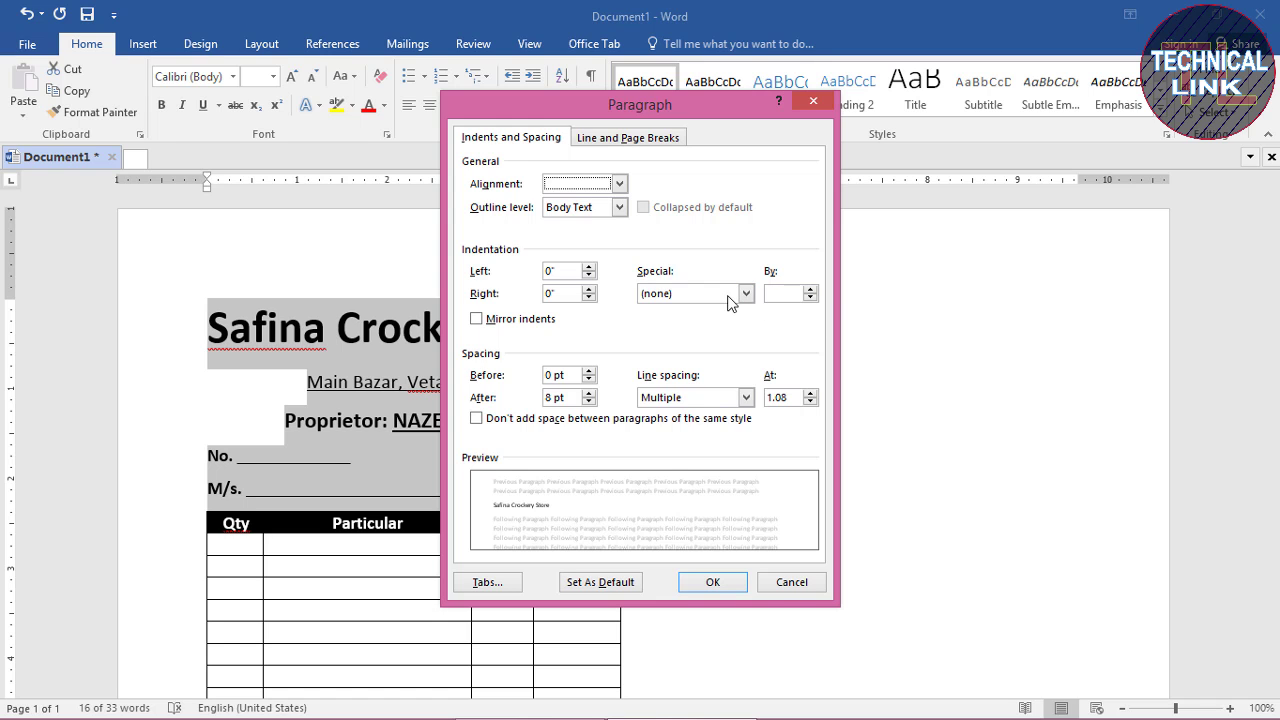
pyautogui.click(810, 402)
pyautogui.write('0.8')
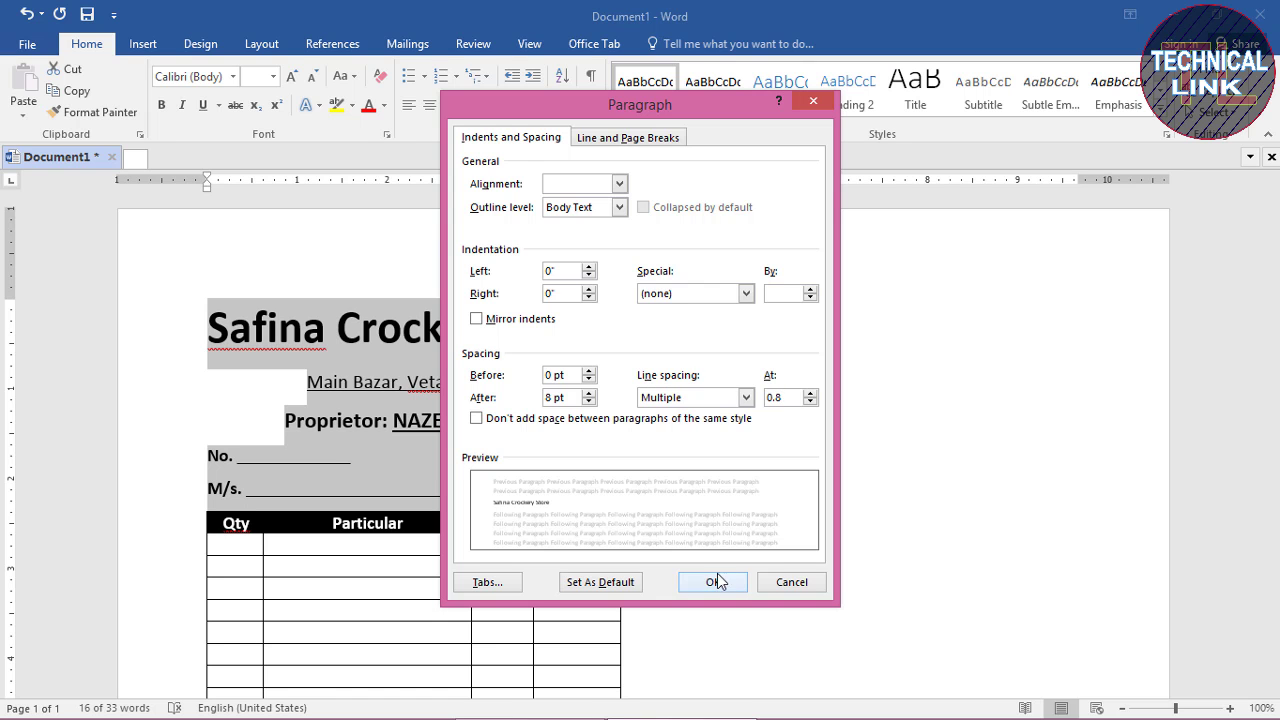
pyautogui.click(717, 582)
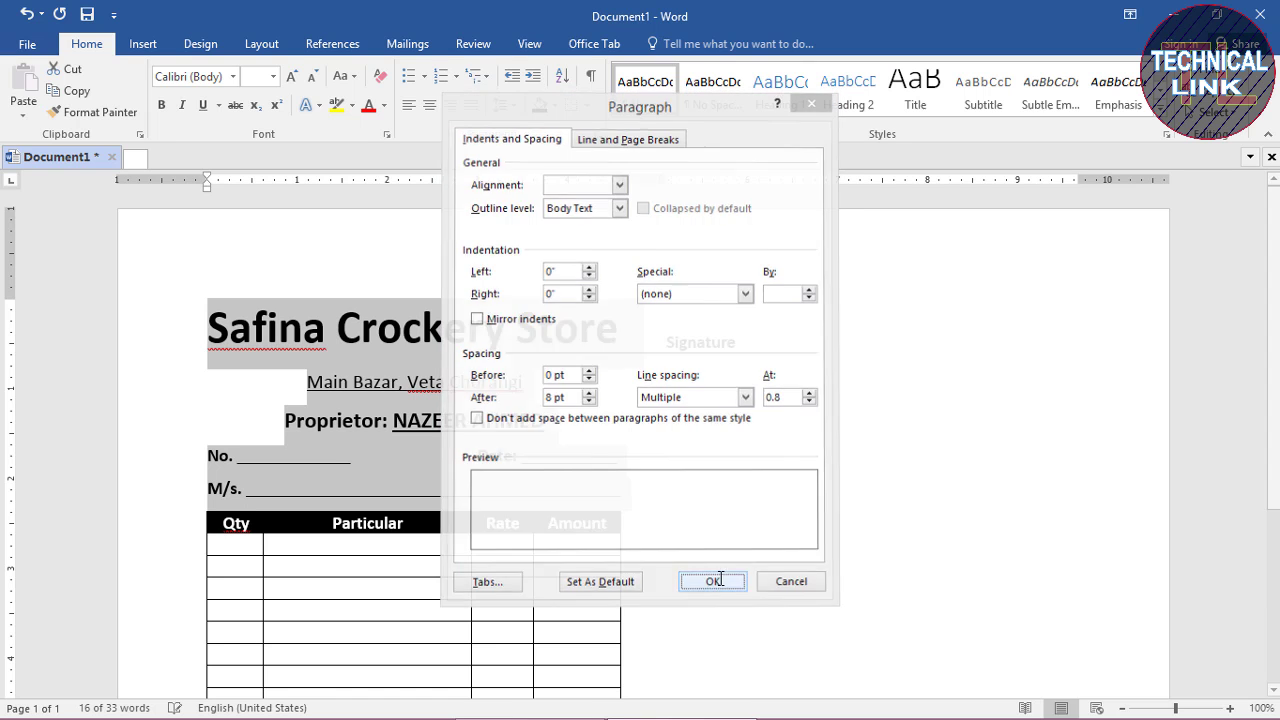
pyautogui.scroll(-5, 669, 563)
pyautogui.scroll(5, 697, 400)
pyautogui.click(667, 312)
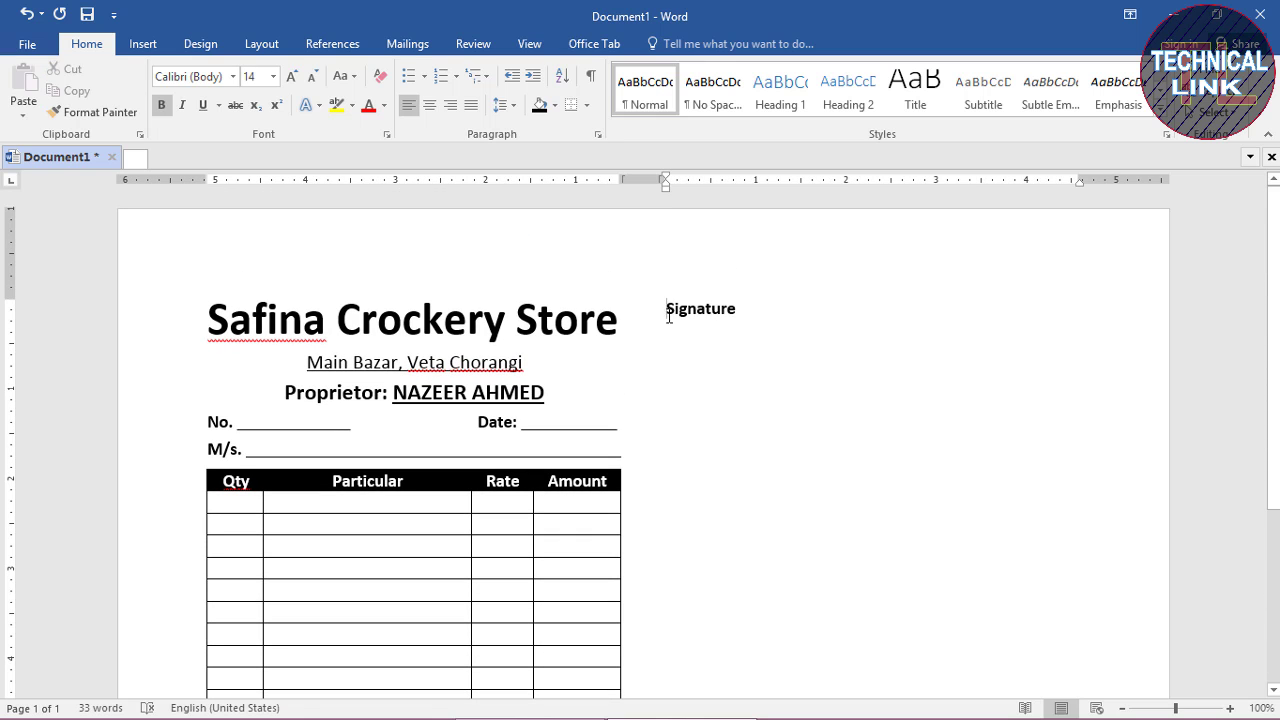
pyautogui.scroll(-2, 675, 323)
pyautogui.scroll(-2, 680, 420)
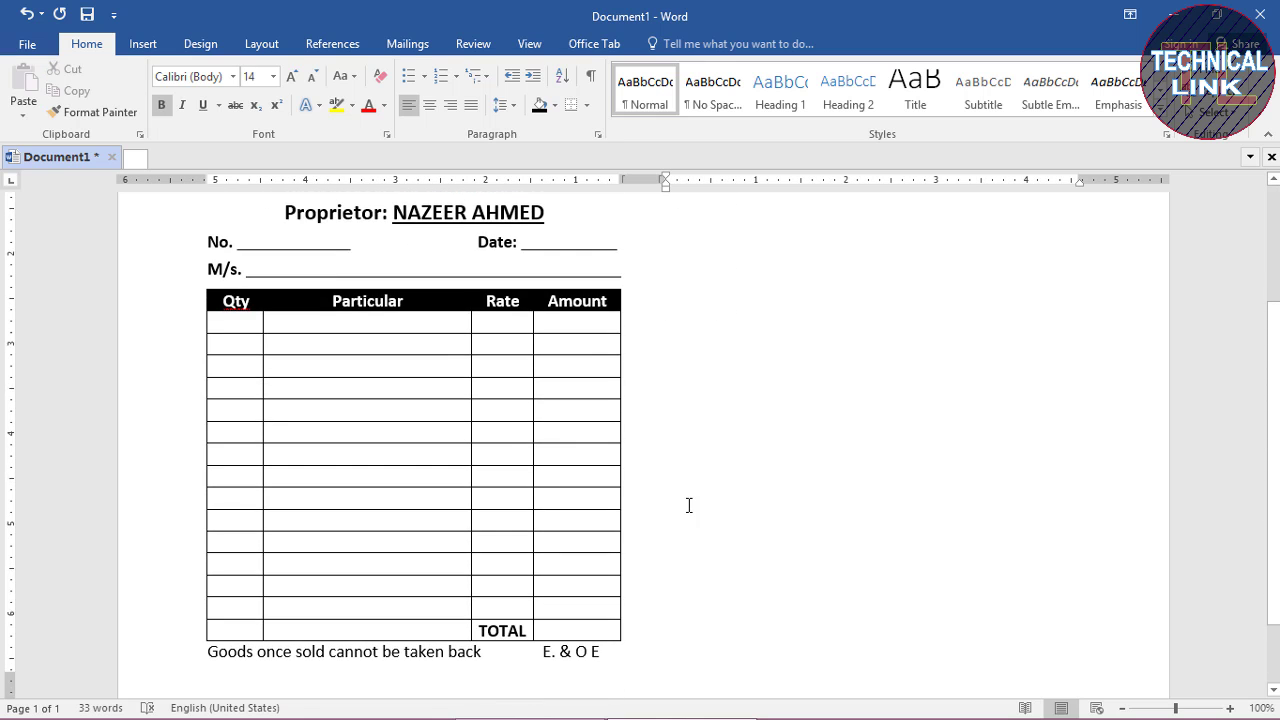
pyautogui.scroll(-2, 560, 560)
pyautogui.scroll(4, 640, 560)
pyautogui.scroll(2, 672, 440)
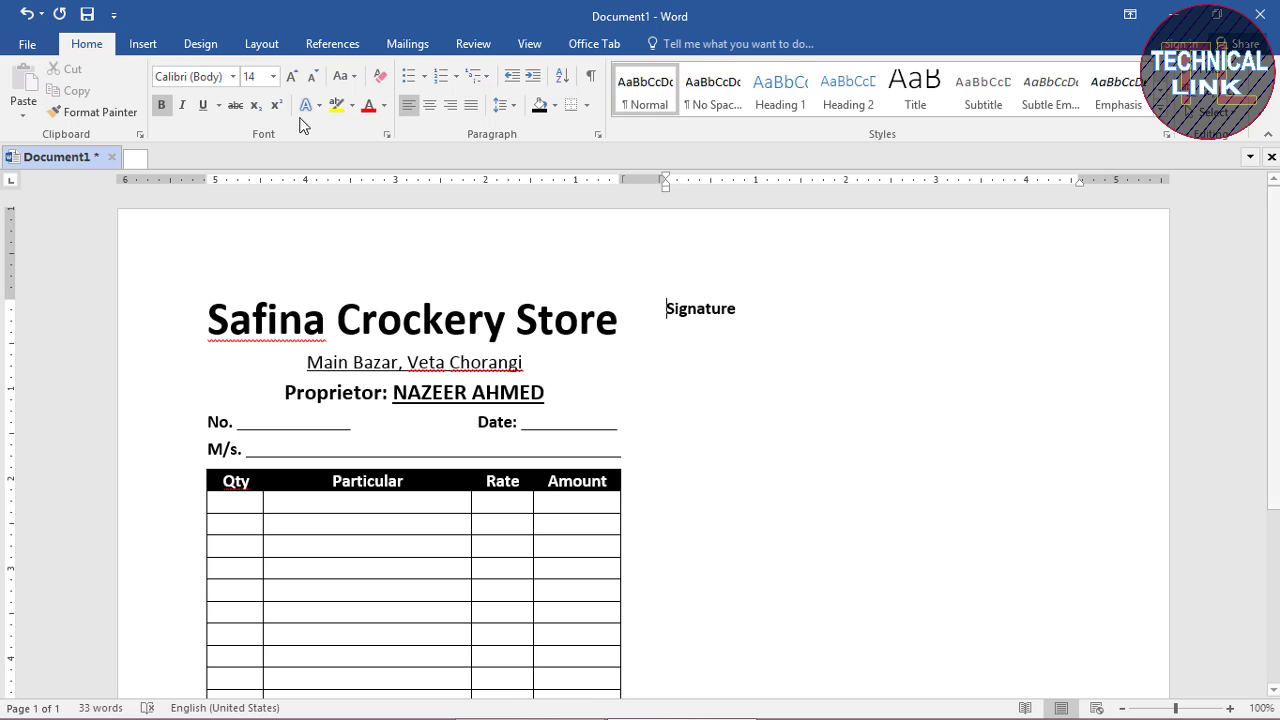
# Step: Switch the page to landscape orientation through Custom Margins in Page Setup
pyautogui.click(259, 42)
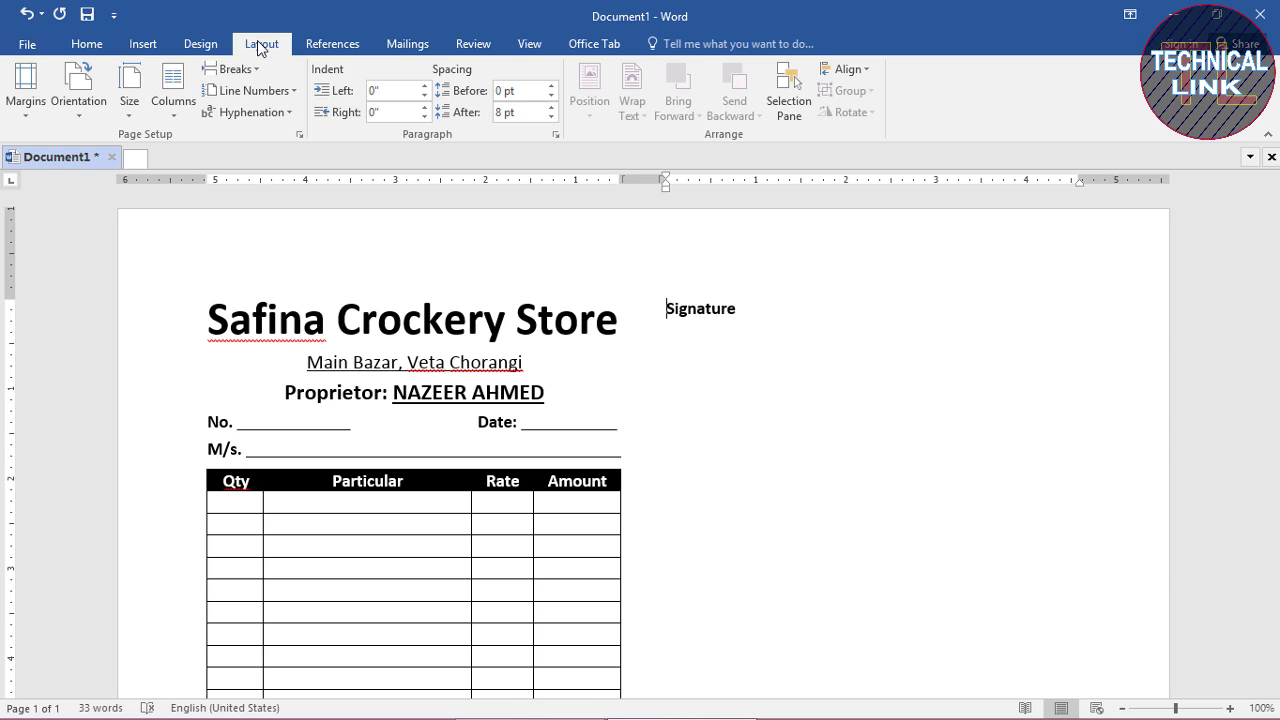
pyautogui.click(25, 88)
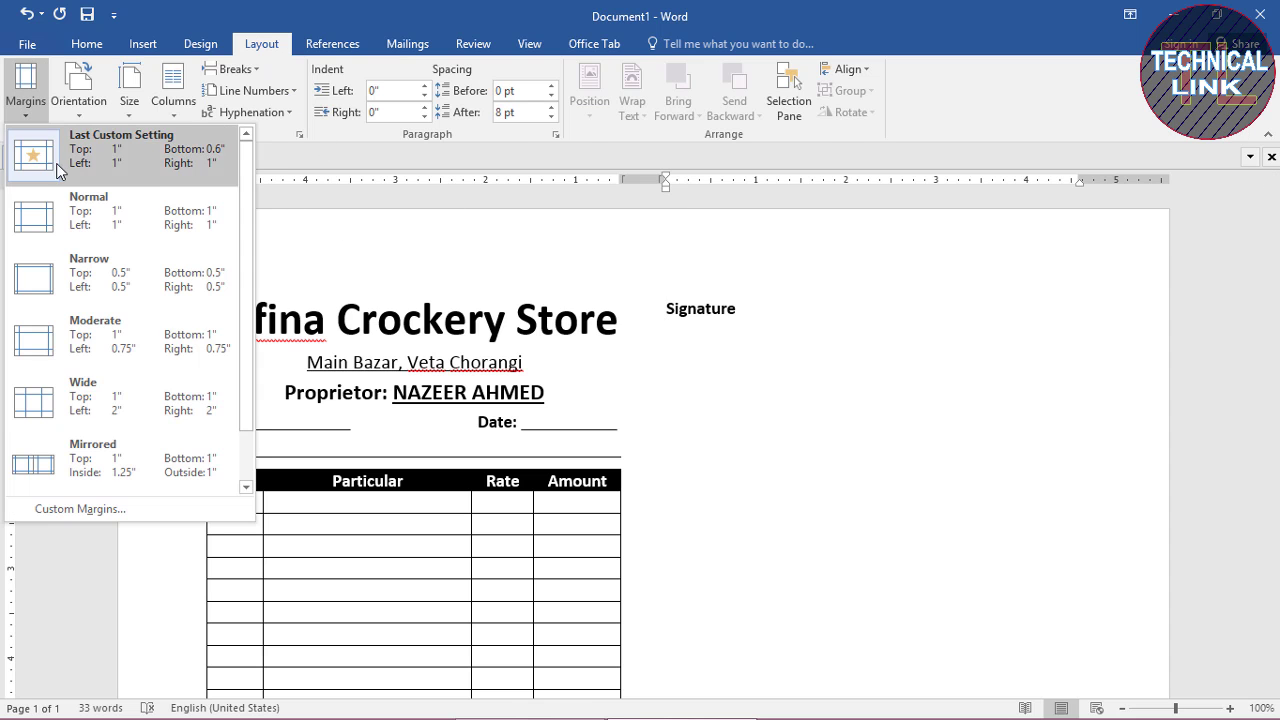
pyautogui.click(109, 510)
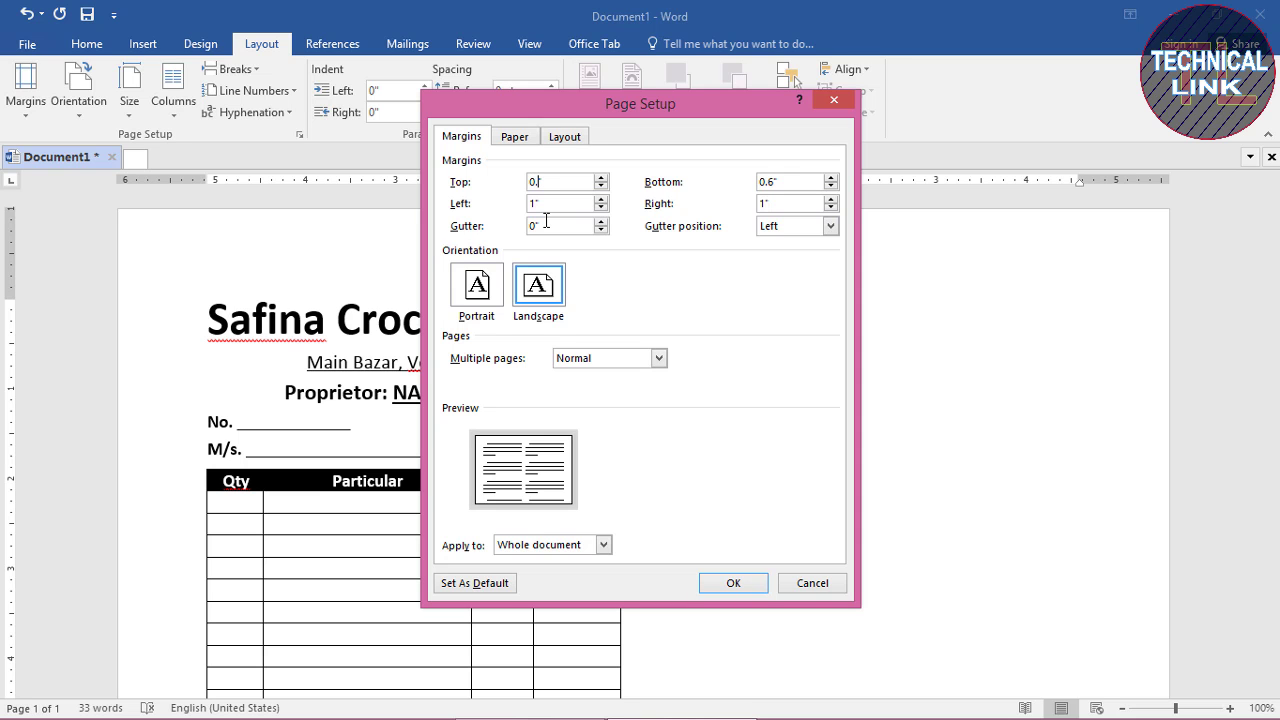
pyautogui.click(733, 583)
pyautogui.scroll(-1, 705, 548)
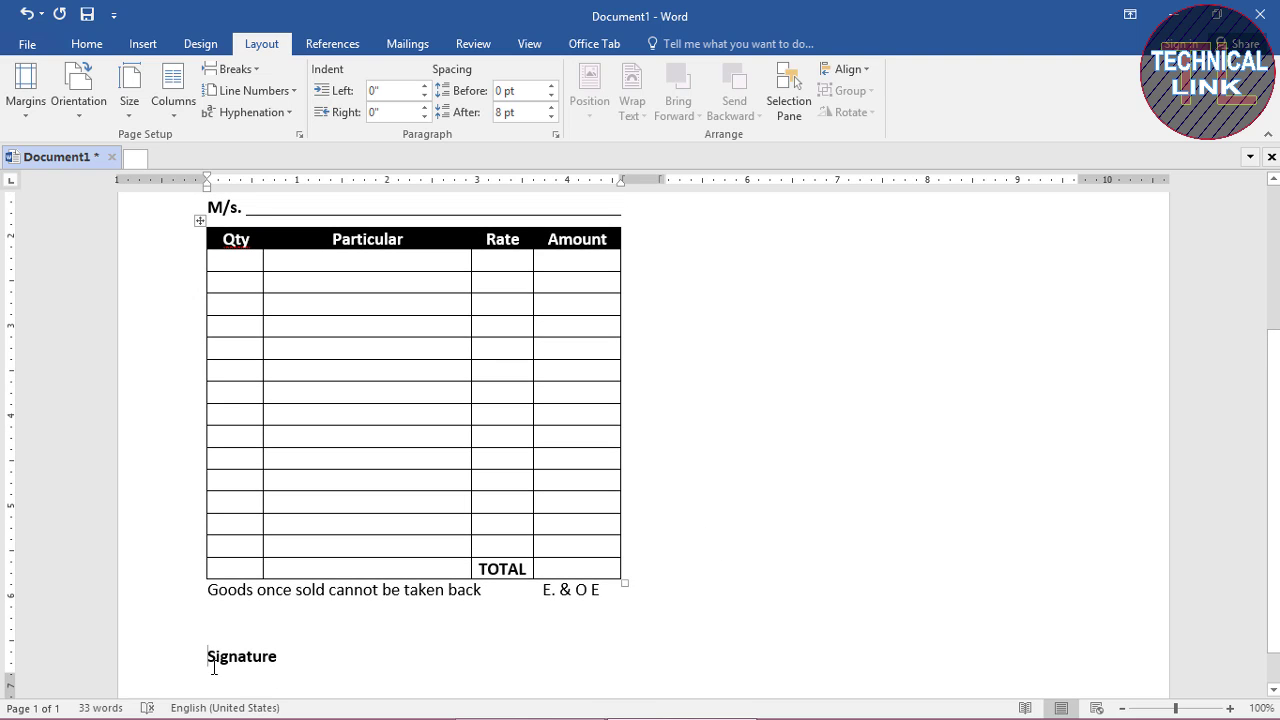
# Step: Indent the Signature line 3" to the right, removing the extra space before it
pyautogui.press('Tab')
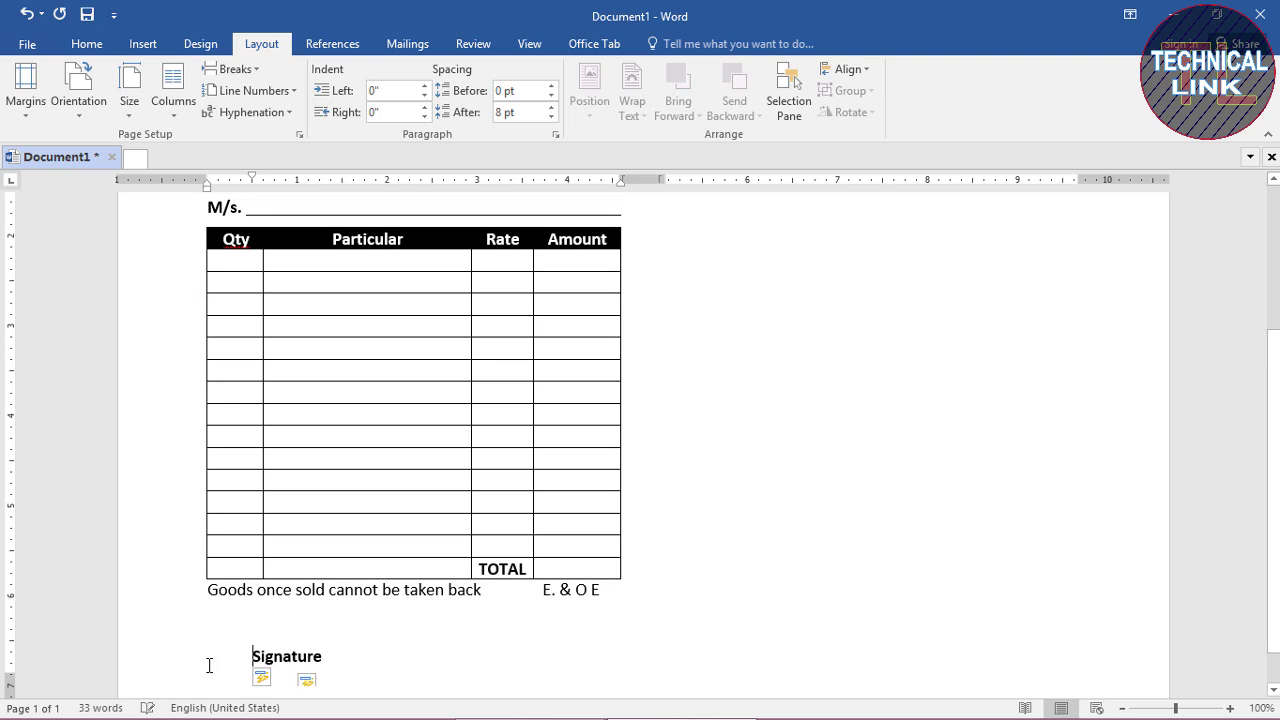
pyautogui.press('Tab')
pyautogui.press('Tab')
pyautogui.press('Tab')
pyautogui.press('Tab')
pyautogui.press('Tab')
pyautogui.press('Tab')
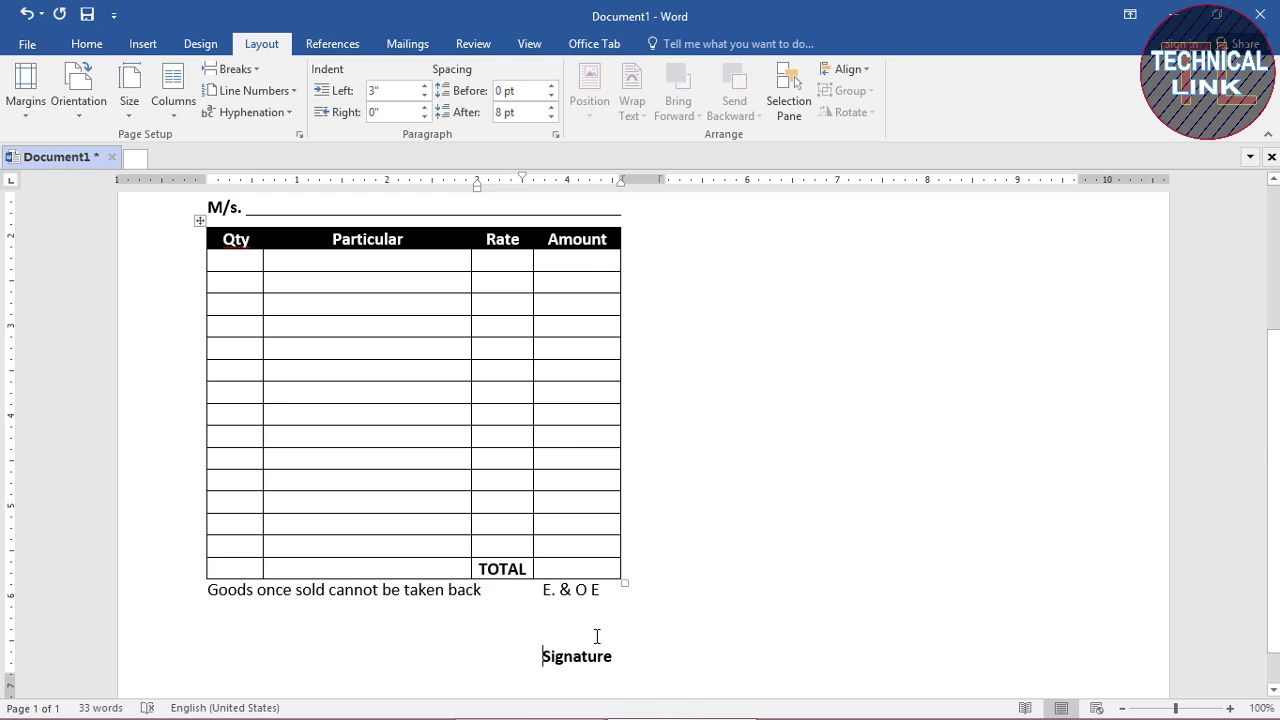
pyautogui.press('BackSpace')
pyautogui.click(542, 591)
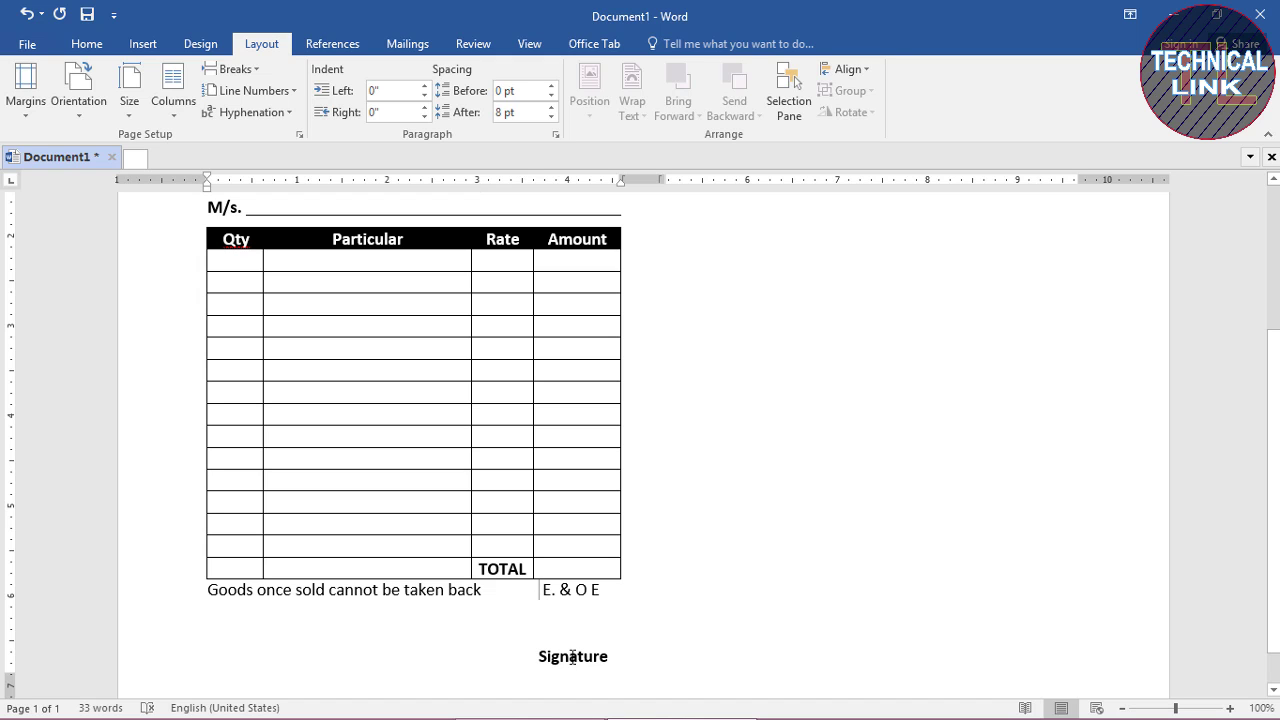
pyautogui.click(540, 656)
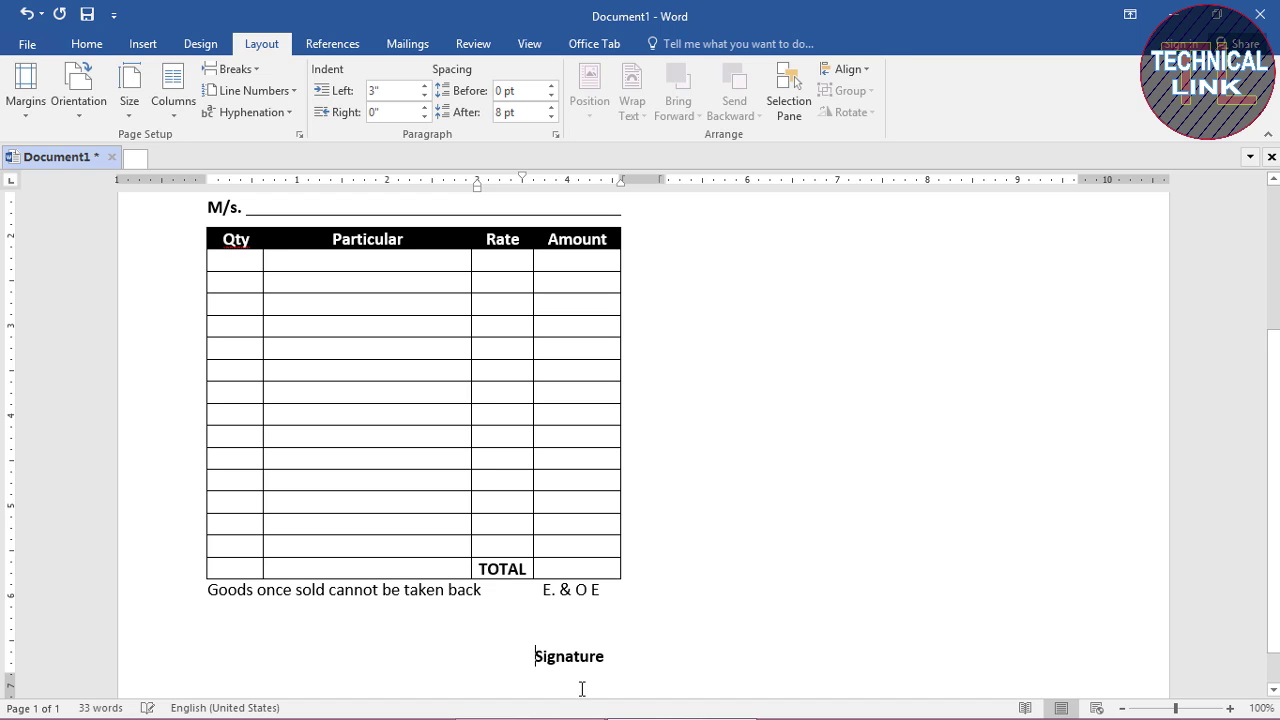
# Step: Insert a column break after Signature so an empty second column begins
pyautogui.scroll(4, 610, 640)
pyautogui.scroll(1, 610, 638)
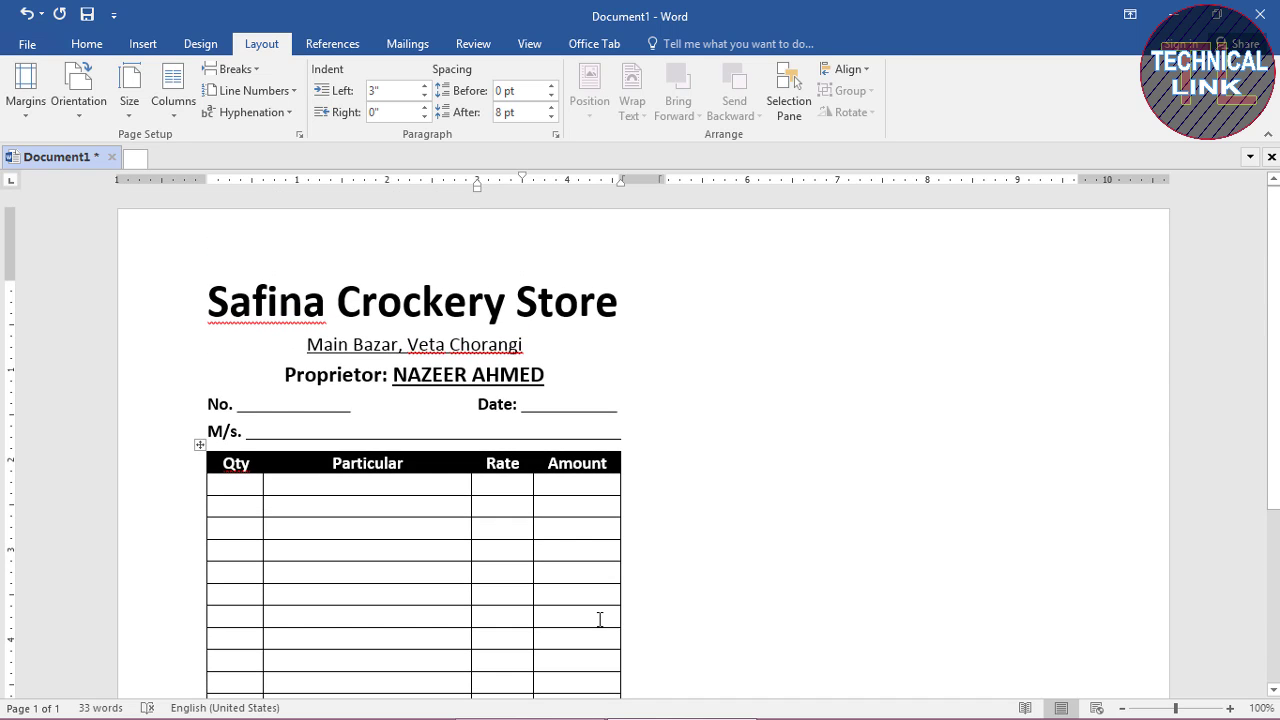
pyautogui.scroll(-4, 600, 620)
pyautogui.scroll(4, 597, 617)
pyautogui.scroll(-5, 591, 611)
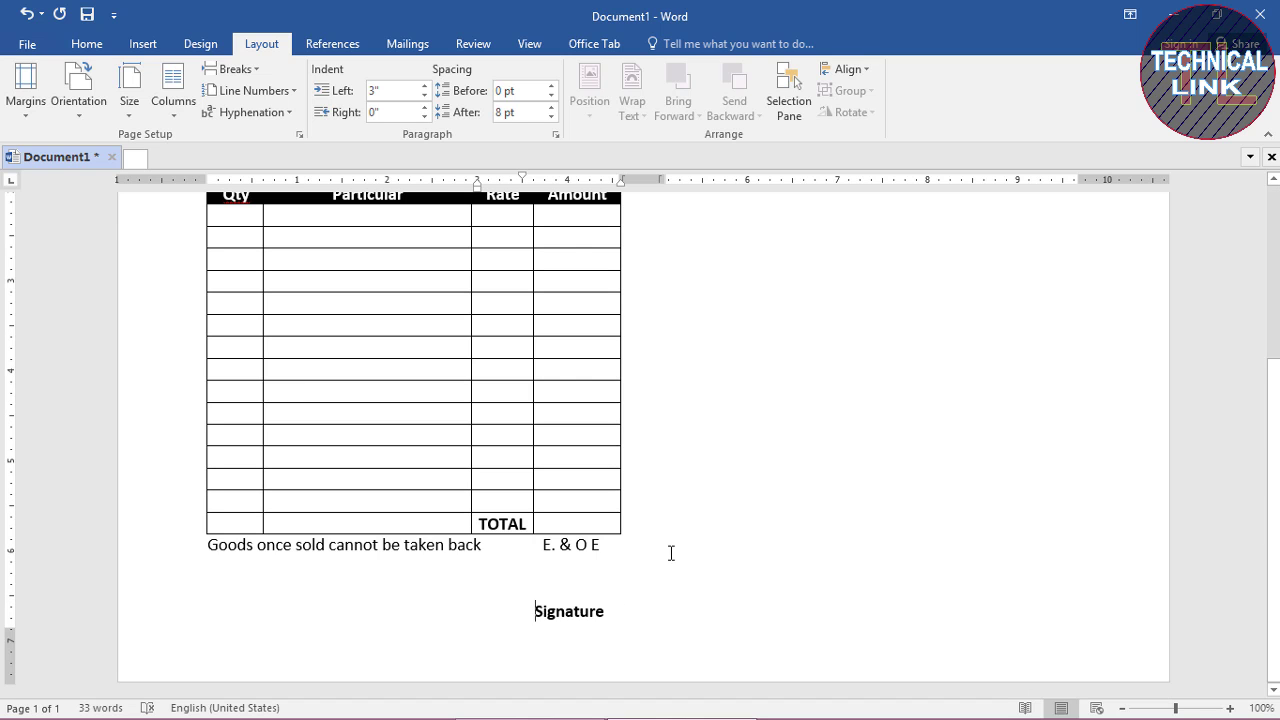
pyautogui.scroll(5, 657, 598)
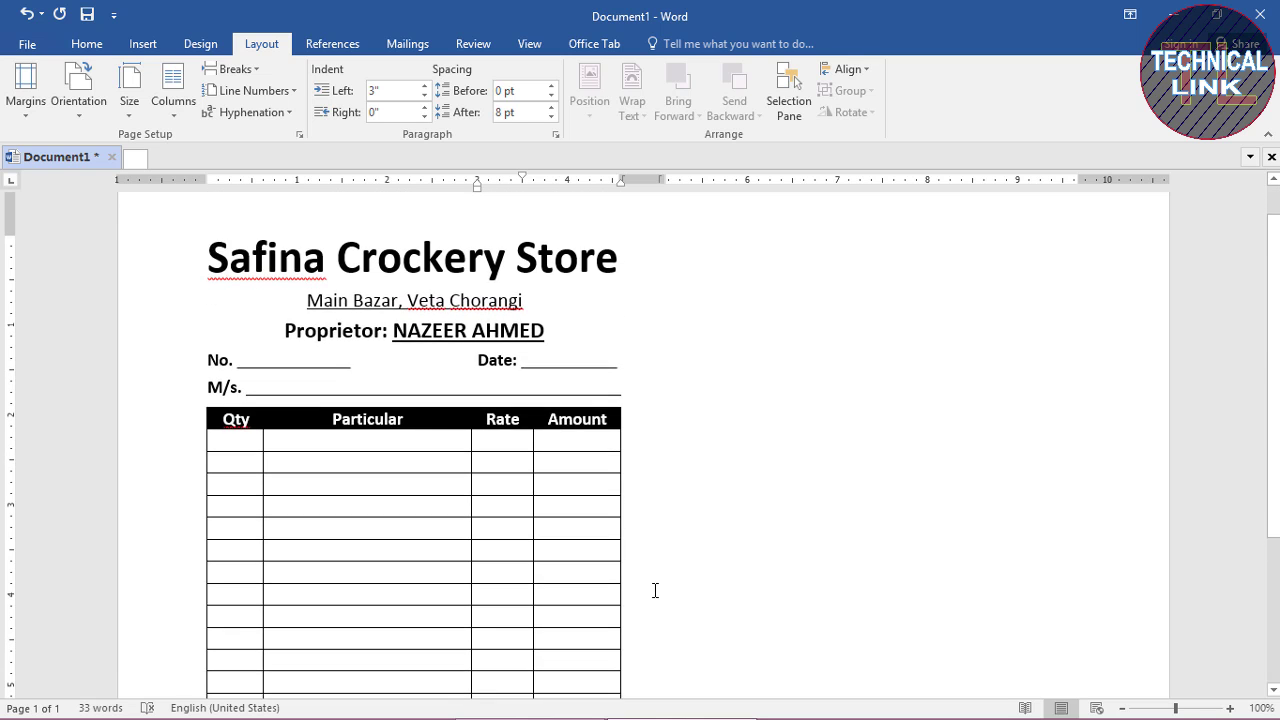
pyautogui.scroll(-4, 655, 592)
pyautogui.scroll(-1, 630, 608)
pyautogui.click(625, 612)
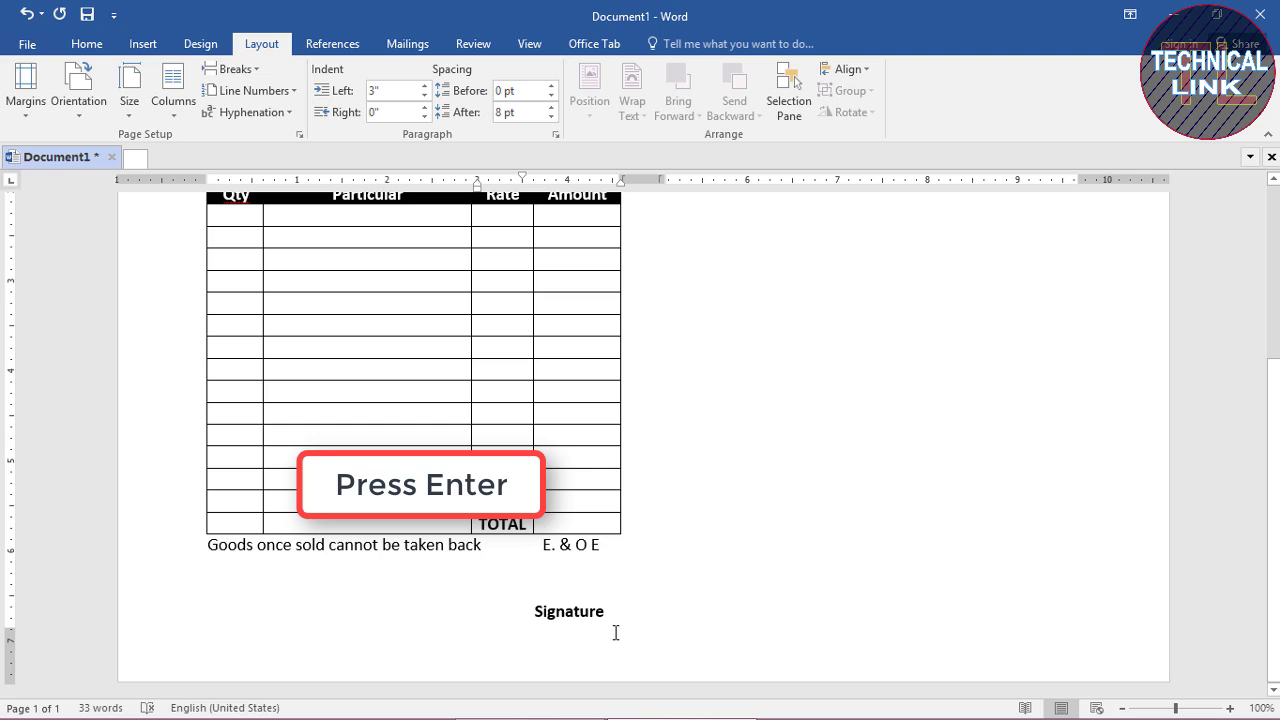
pyautogui.hotkey('ctrl', 'Home')
pyautogui.scroll(1, 701, 282)
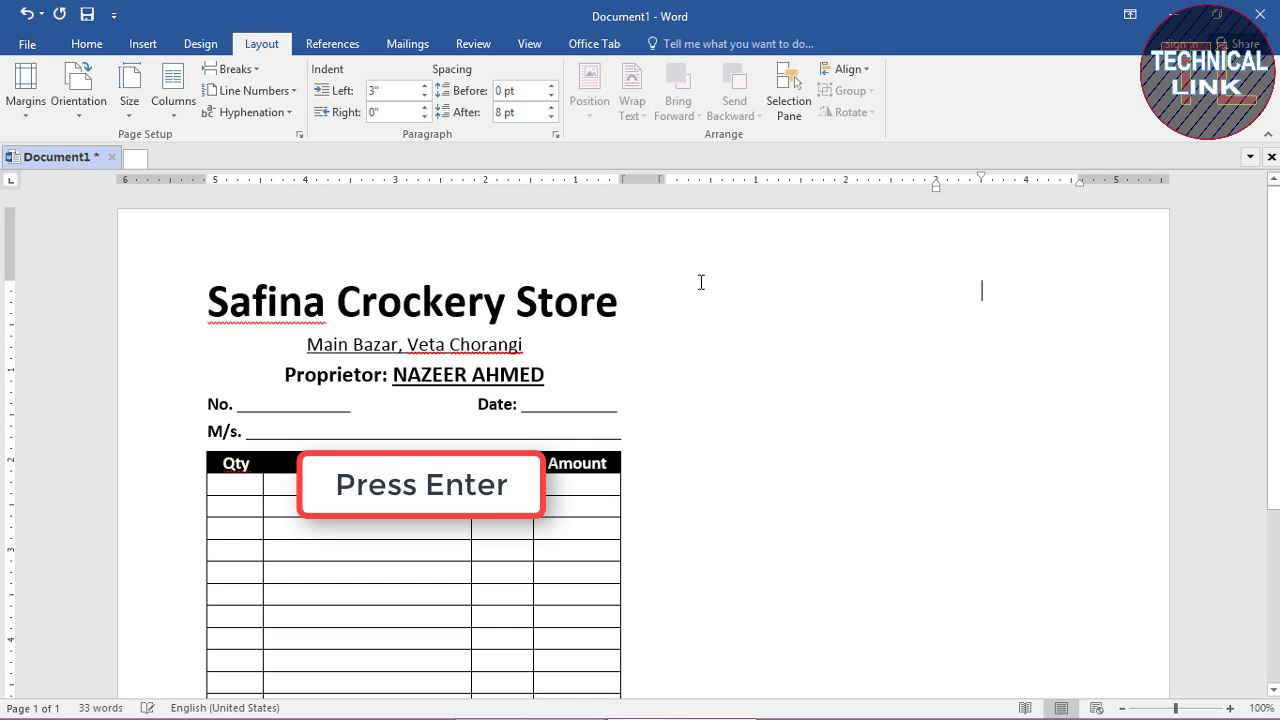
pyautogui.doubleClick(792, 292)
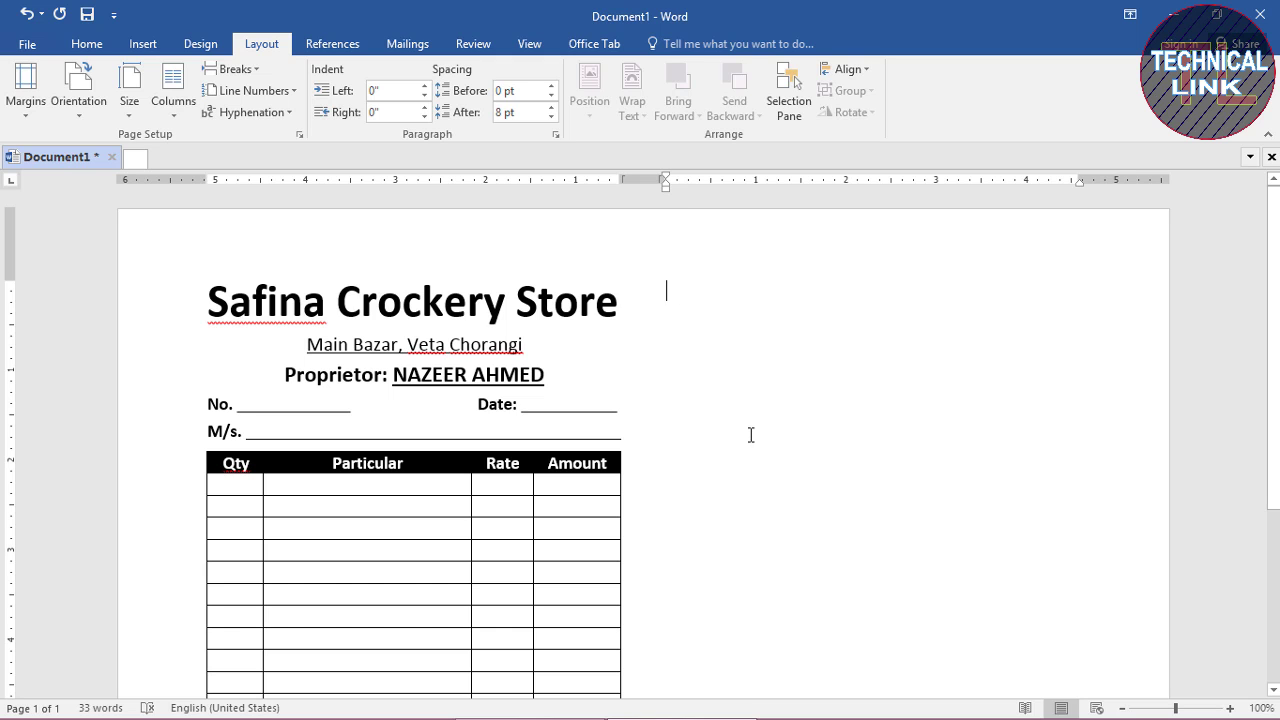
pyautogui.scroll(-4, 721, 412)
pyautogui.scroll(-1, 711, 431)
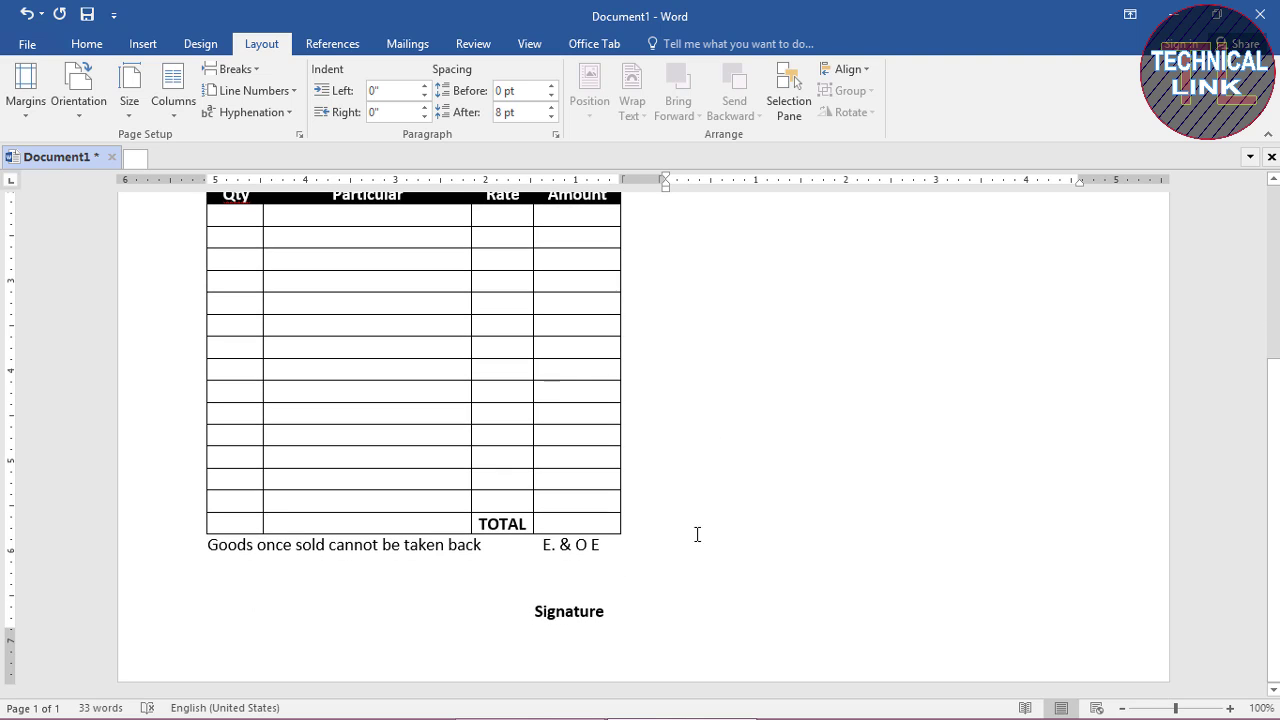
# Step: Copy the whole Safina Crockery Store memo and paste it at the top of column two
pyautogui.moveTo(608, 612)
pyautogui.mouseDown()
pyautogui.moveTo(306, 171)
pyautogui.moveTo(214, 249)
pyautogui.mouseUp()
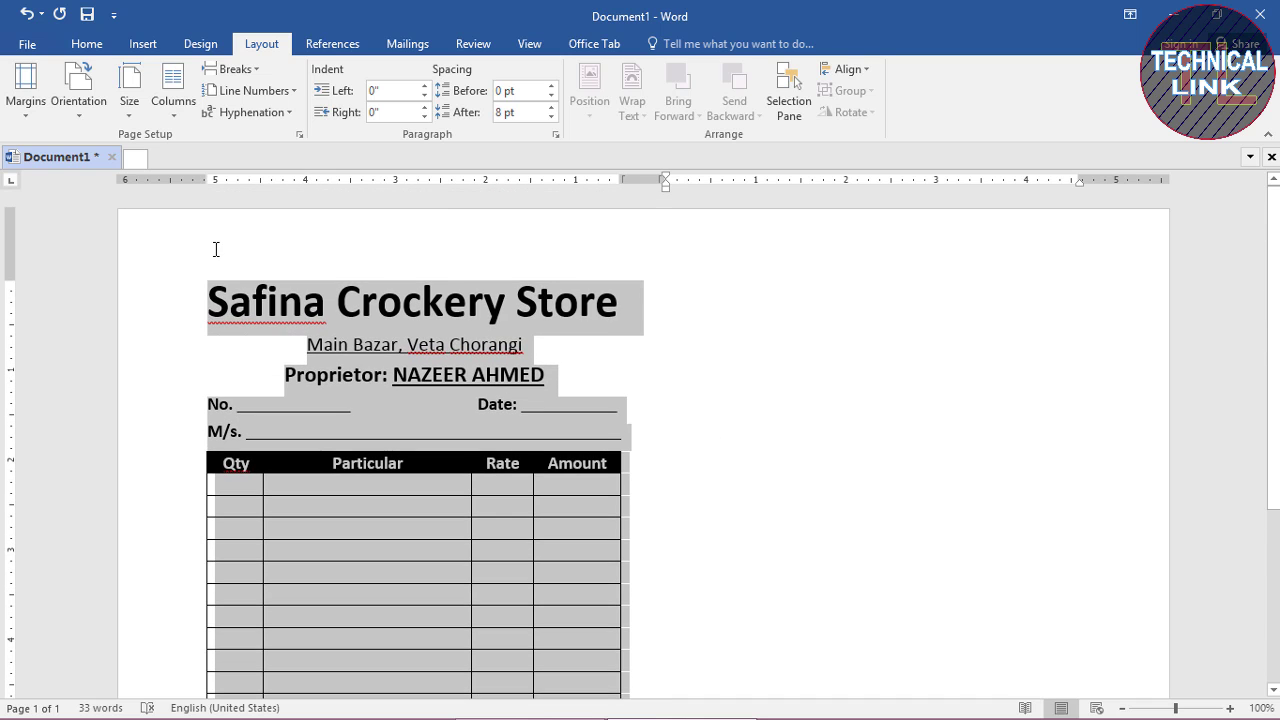
pyautogui.rightClick(378, 322)
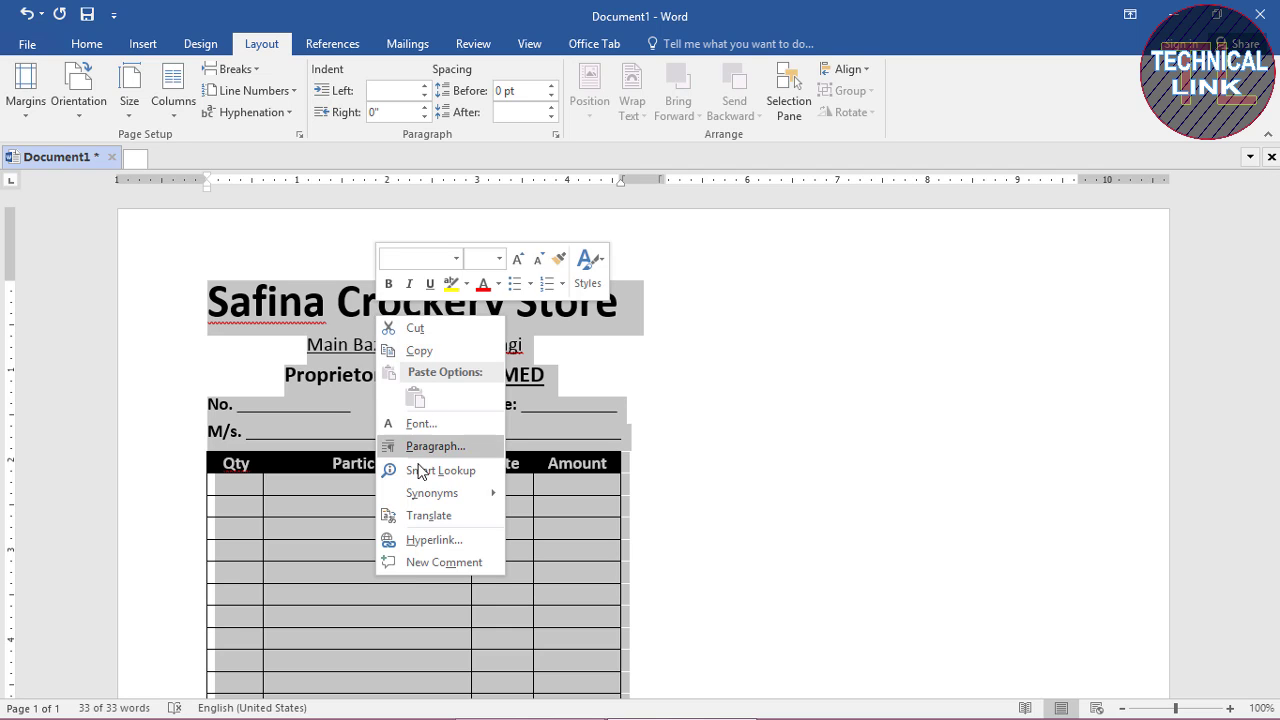
pyautogui.click(423, 352)
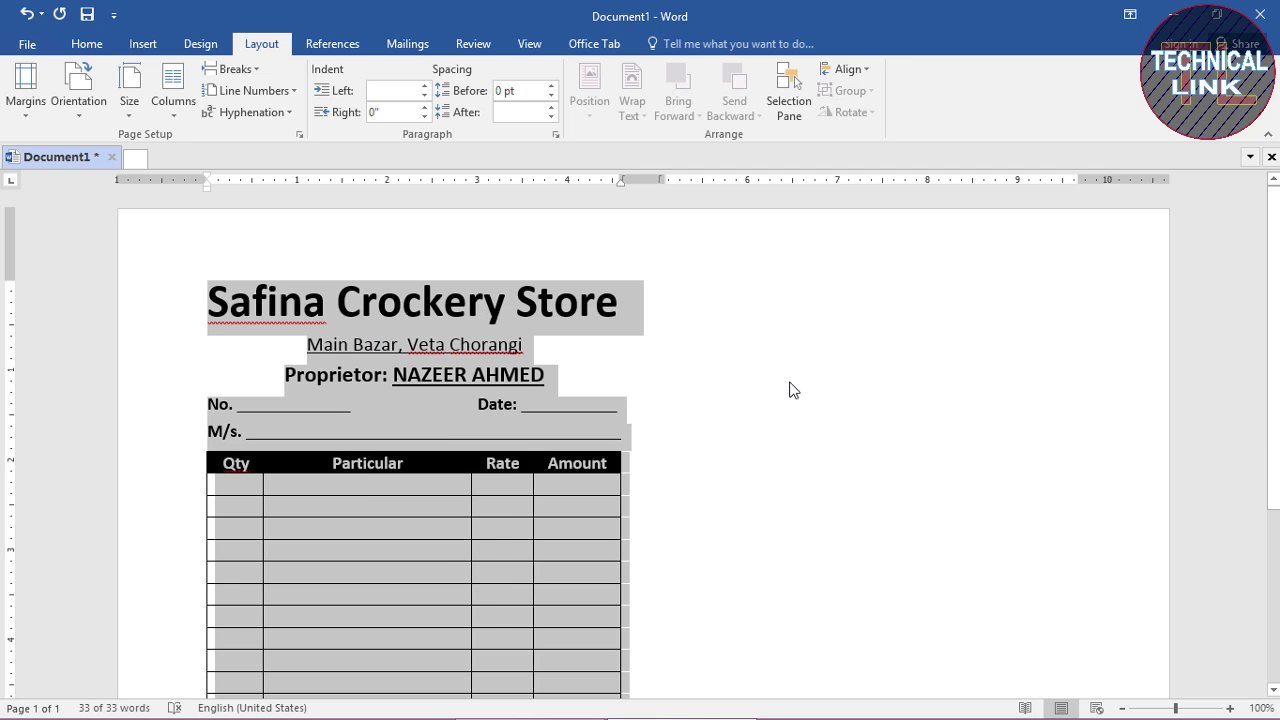
pyautogui.click(694, 293)
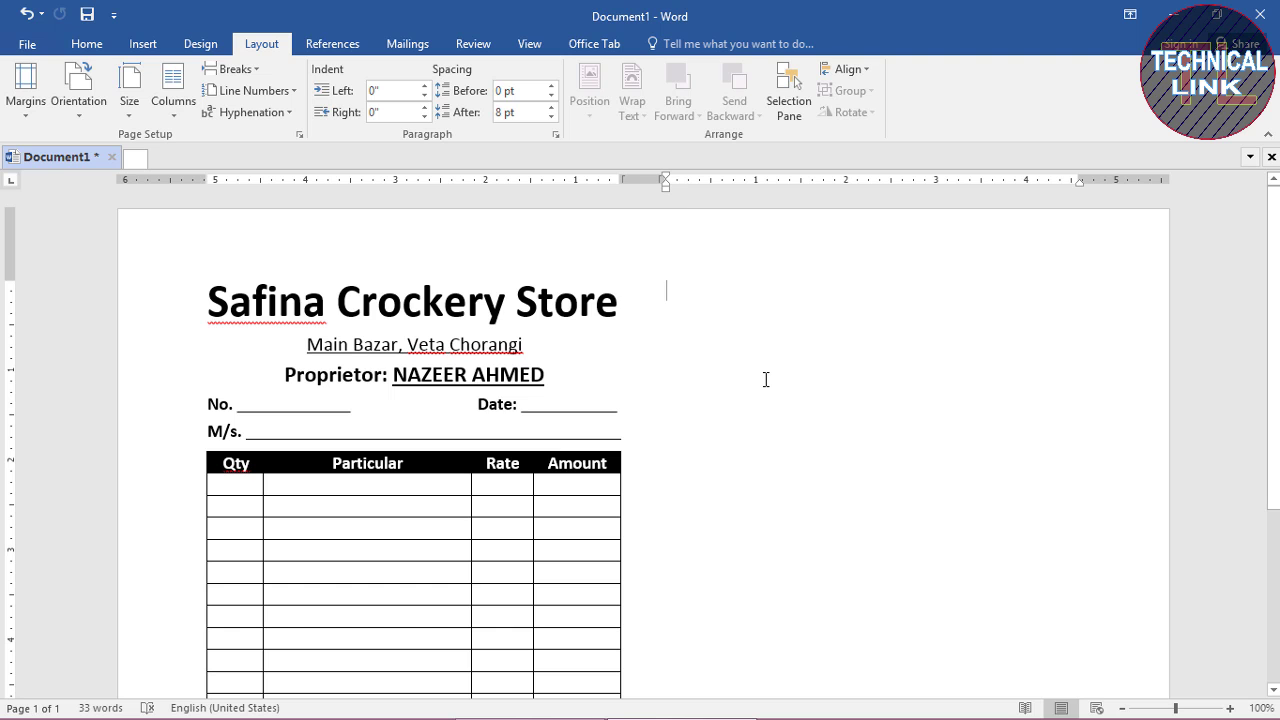
pyautogui.hotkey('ctrl', 'v')
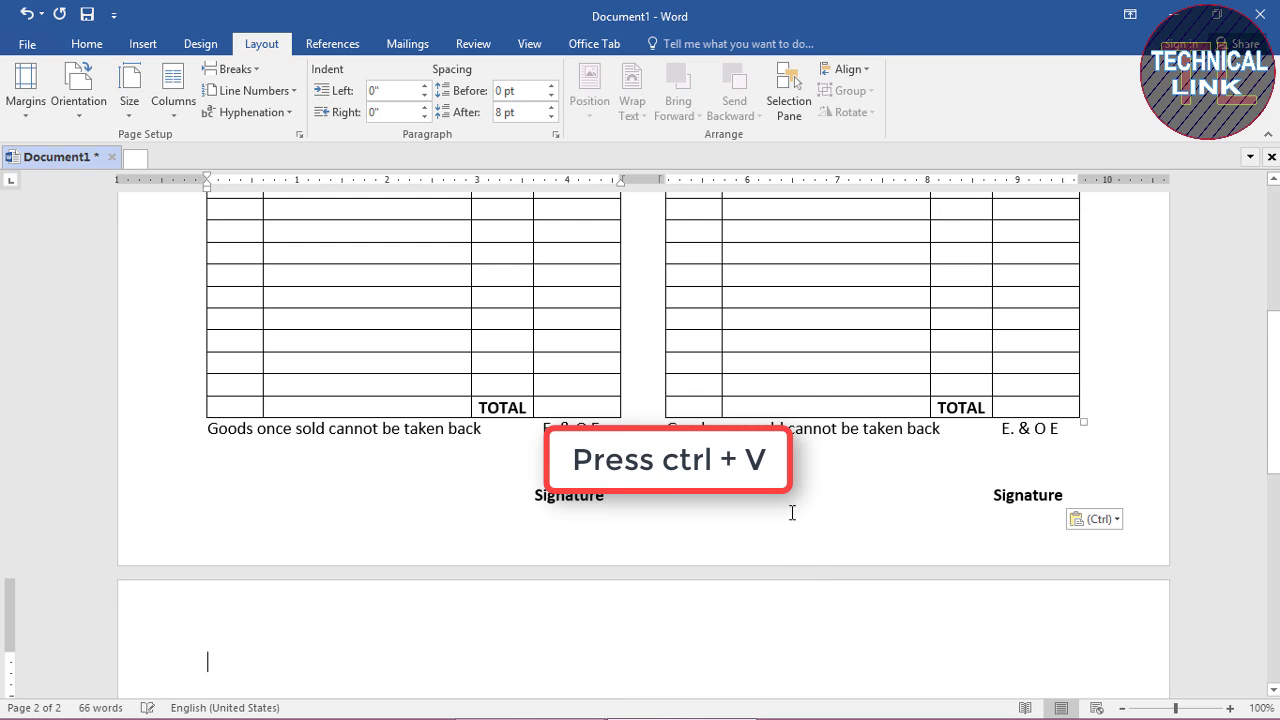
pyautogui.scroll(10, 802, 593)
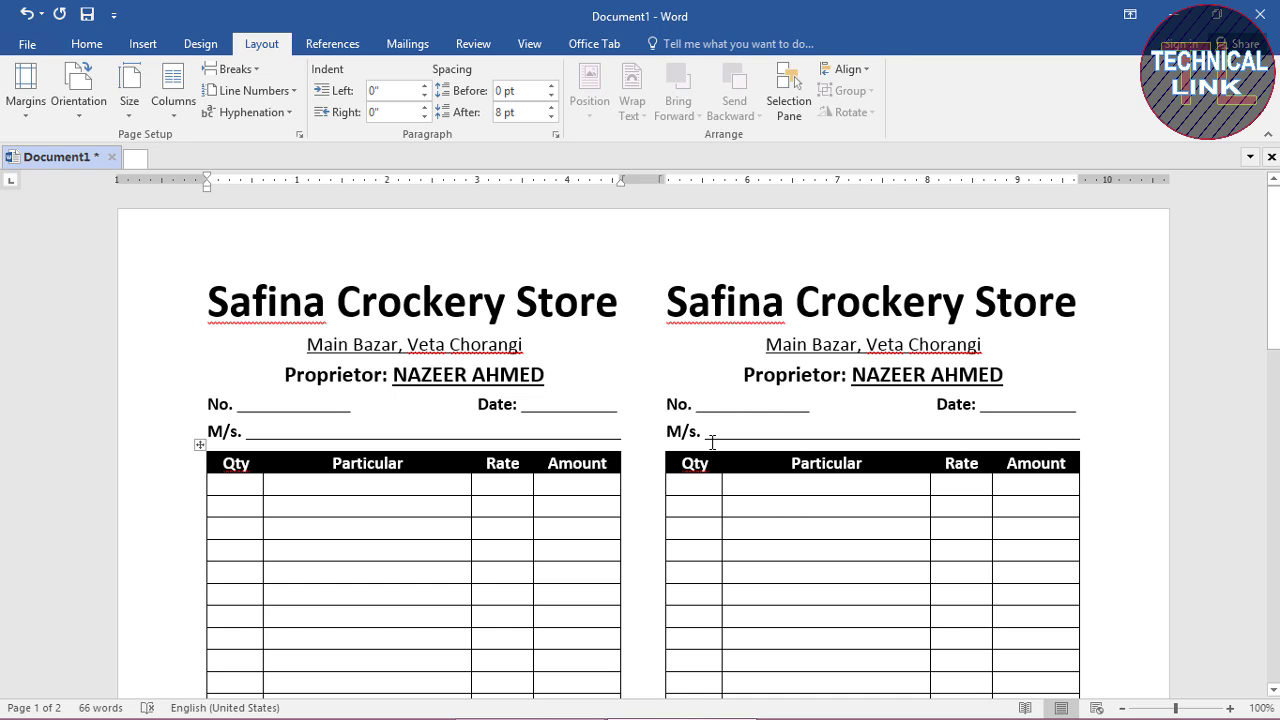
pyautogui.scroll(-4, 877, 517)
pyautogui.scroll(-3, 873, 525)
pyautogui.scroll(-1, 873, 525)
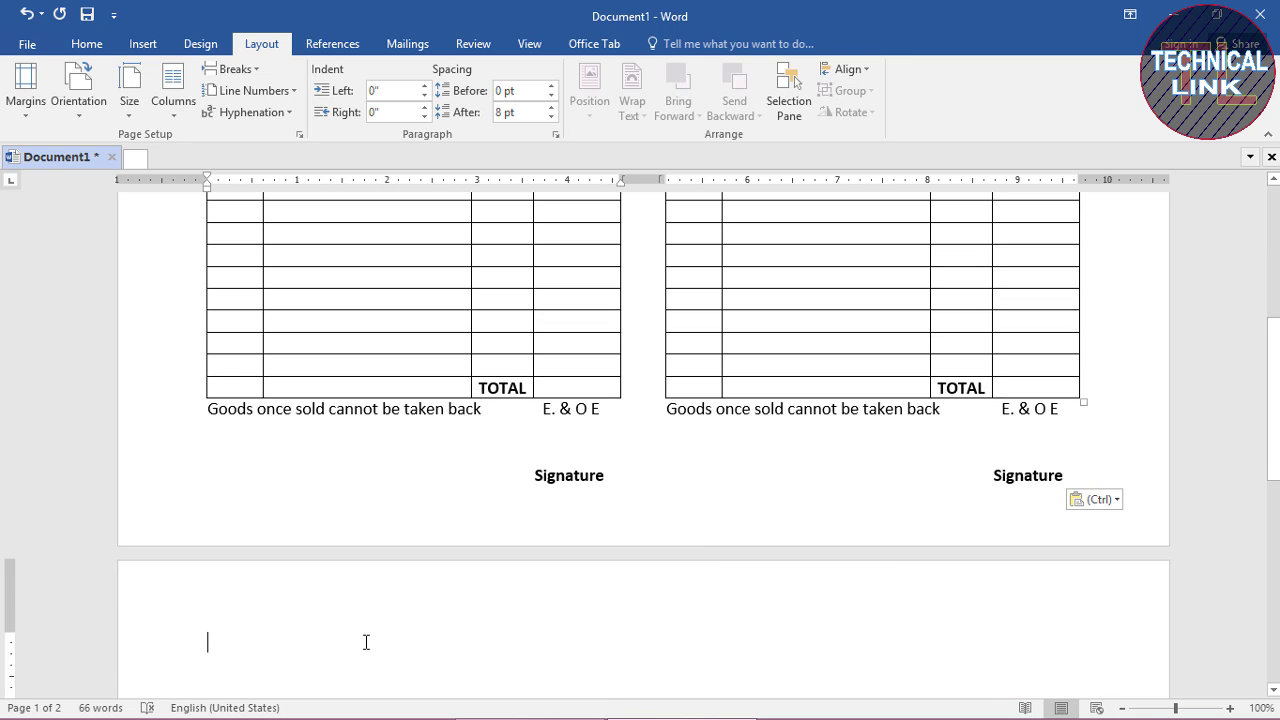
# Step: Delete the empty paragraph on page 2 so both memos fit on one page
pyautogui.press('BackSpace')
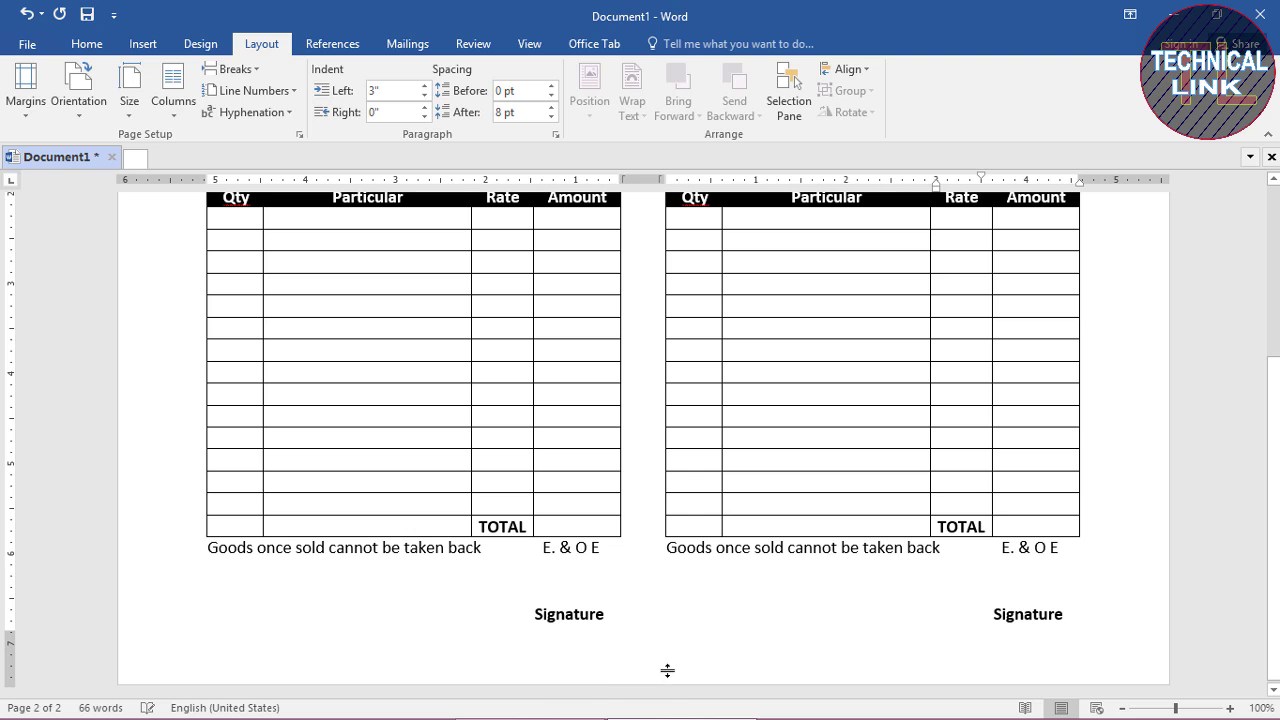
pyautogui.scroll(2, 664, 682)
pyautogui.scroll(-1, 664, 682)
pyautogui.scroll(4, 650, 690)
pyautogui.scroll(1, 650, 690)
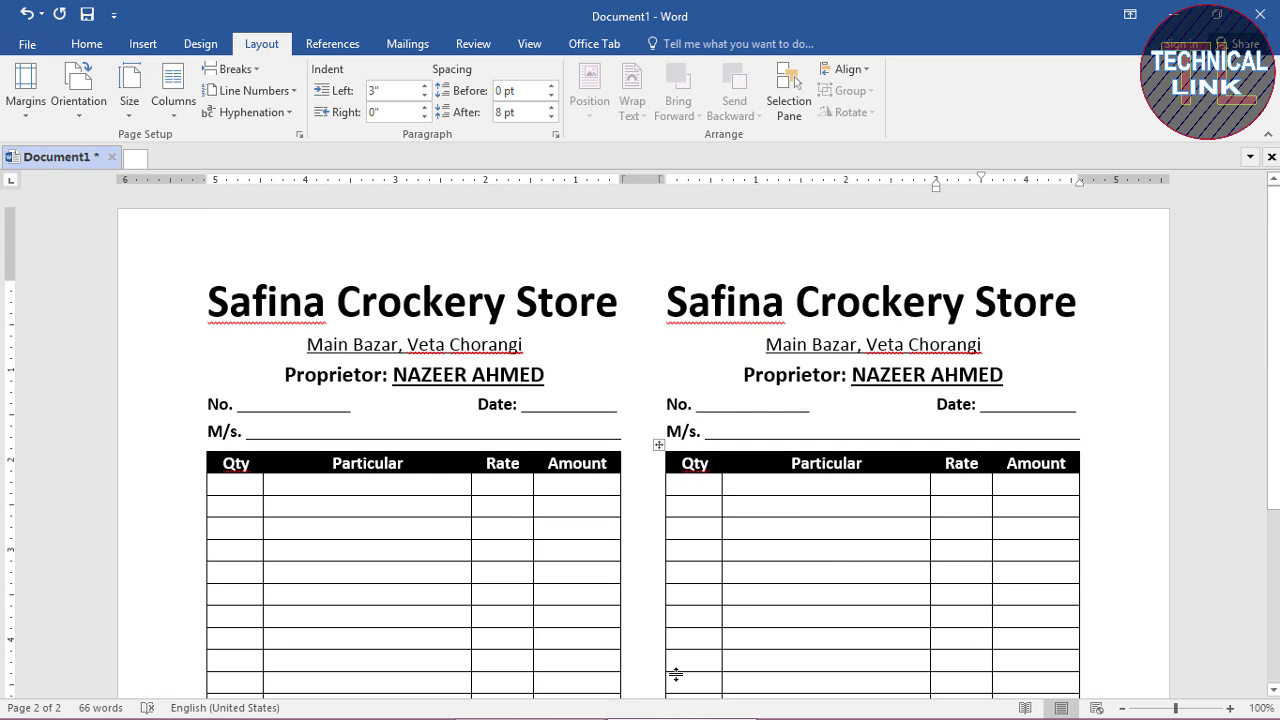
pyautogui.scroll(-5, 845, 570)
pyautogui.scroll(4, 814, 508)
pyautogui.scroll(-1, 908, 534)
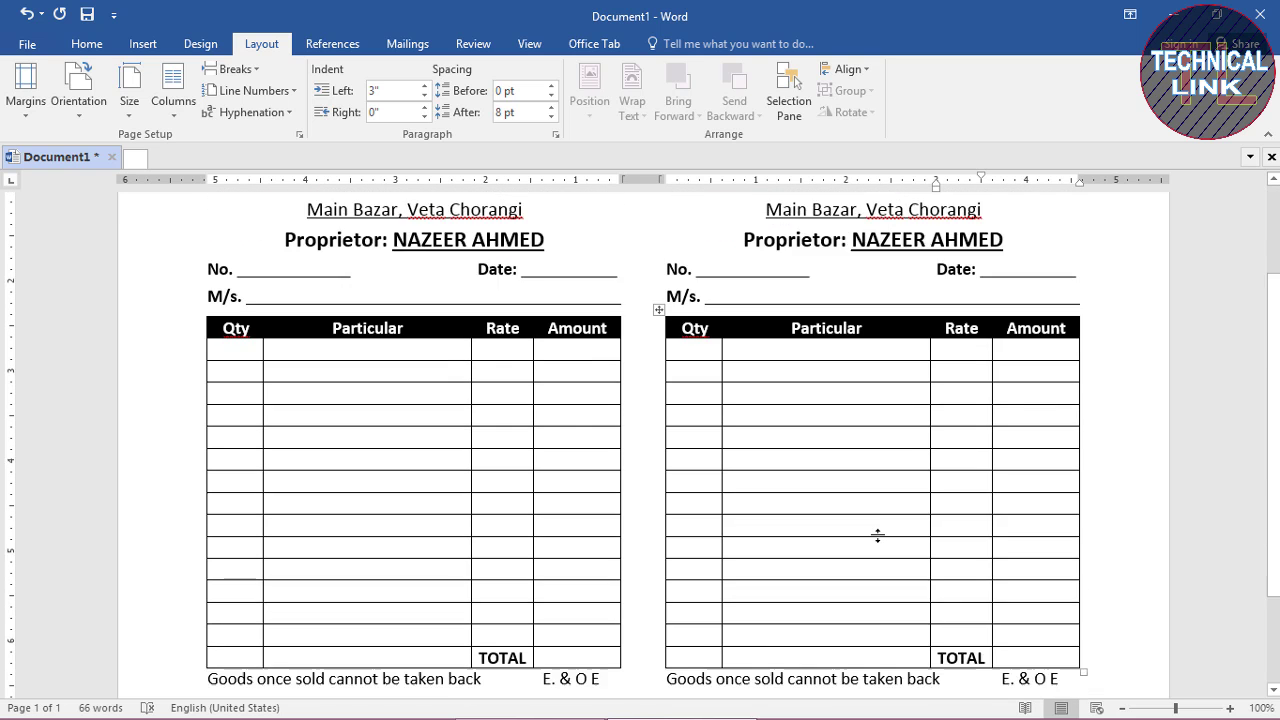
pyautogui.scroll(-1, 877, 534)
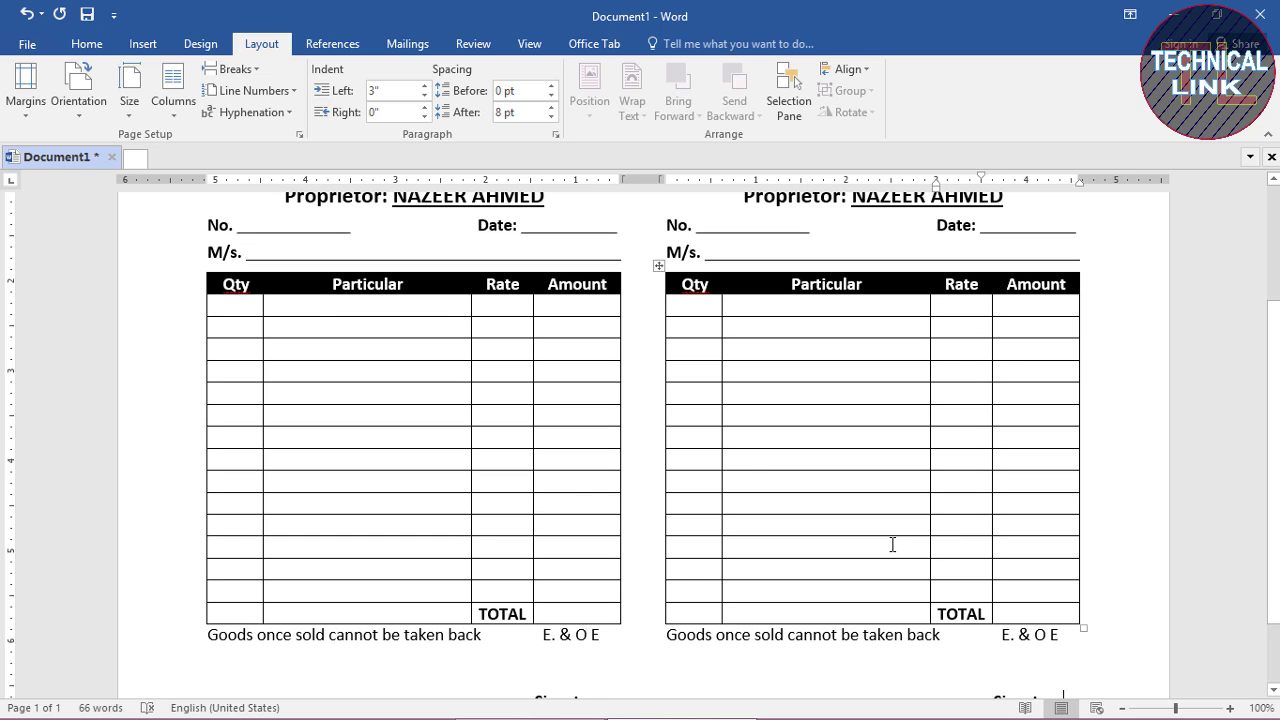
# Step: Show the print preview of both cash memos on the landscape A4 page
pyautogui.hotkey('ctrl', 'p')
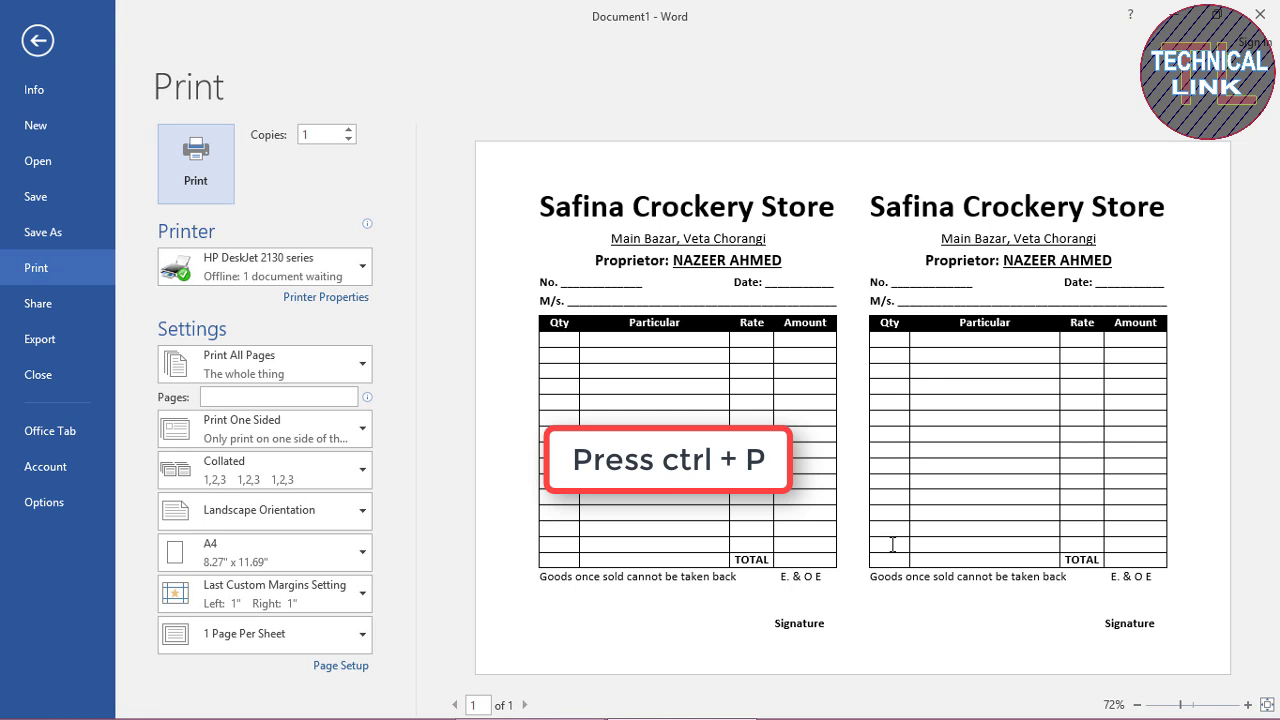